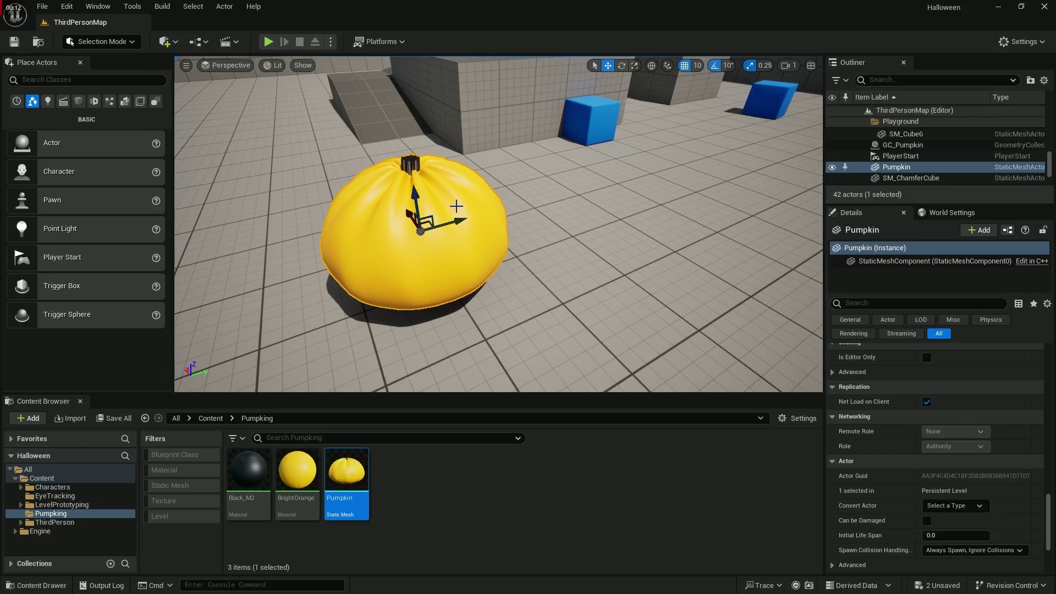
Switch to Fracture mode and create the geometry collection GC_Pumpkin from the pumpkin mesh in the Pumpking folder
{"action": "right_click_drag", "start_coordinate": [515, 298], "coordinate": [483, 281]}
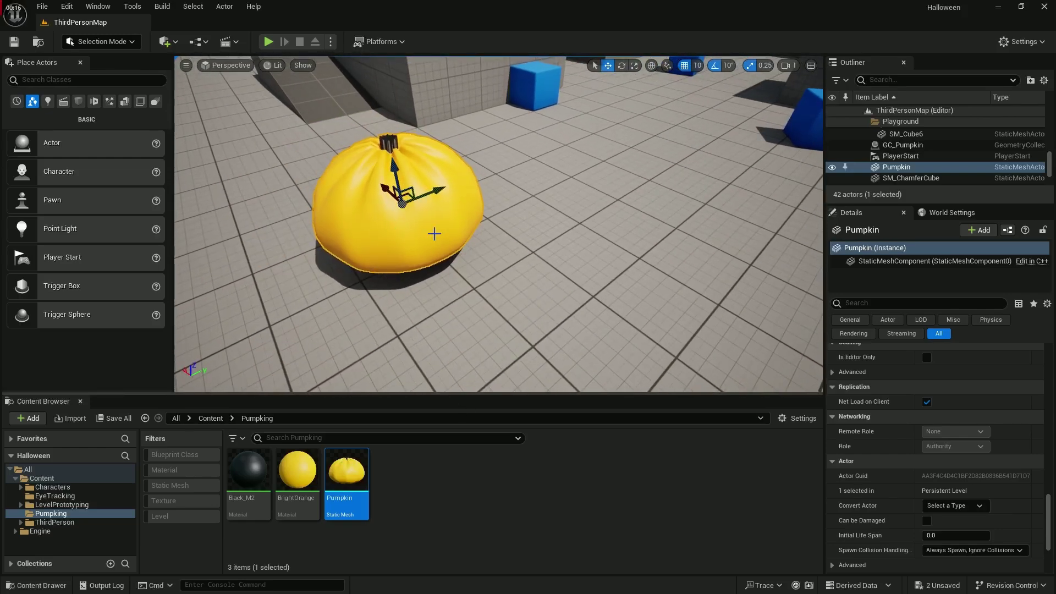
{"action": "left_click", "coordinate": [105, 41]}
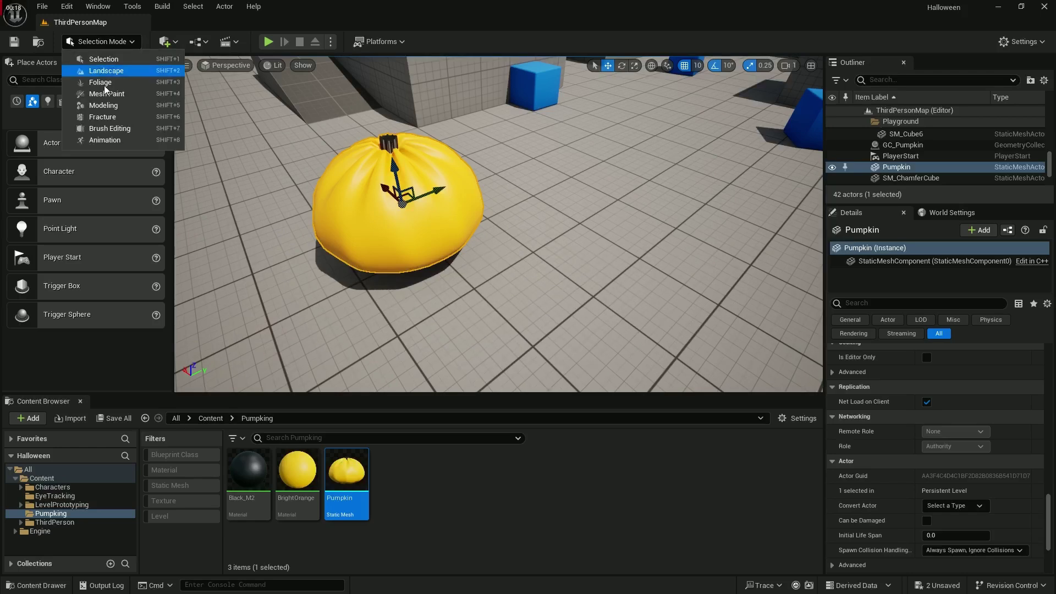
{"action": "left_click", "coordinate": [105, 117]}
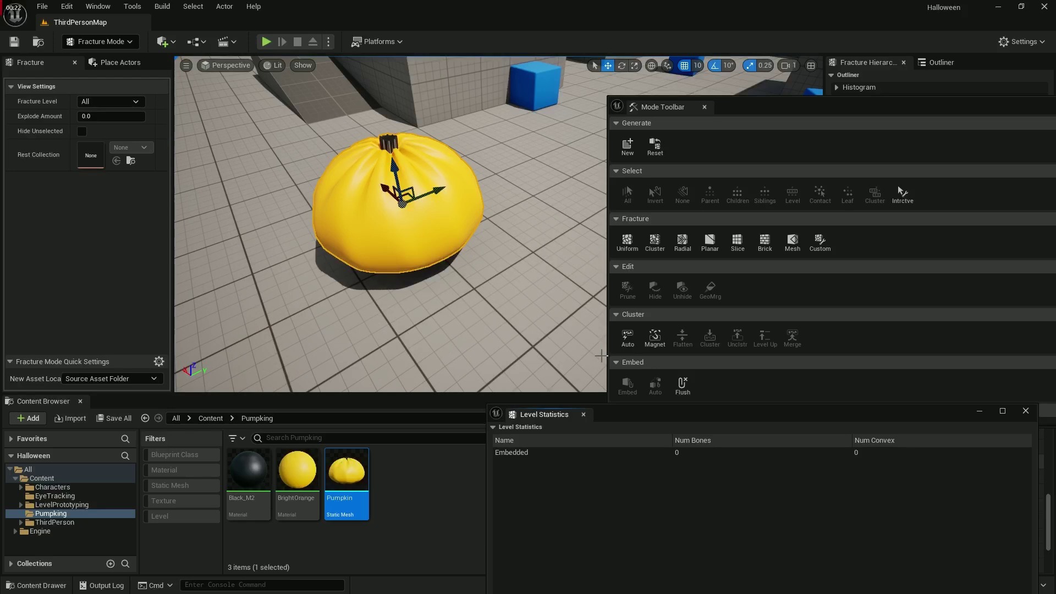
{"action": "left_click", "coordinate": [626, 148]}
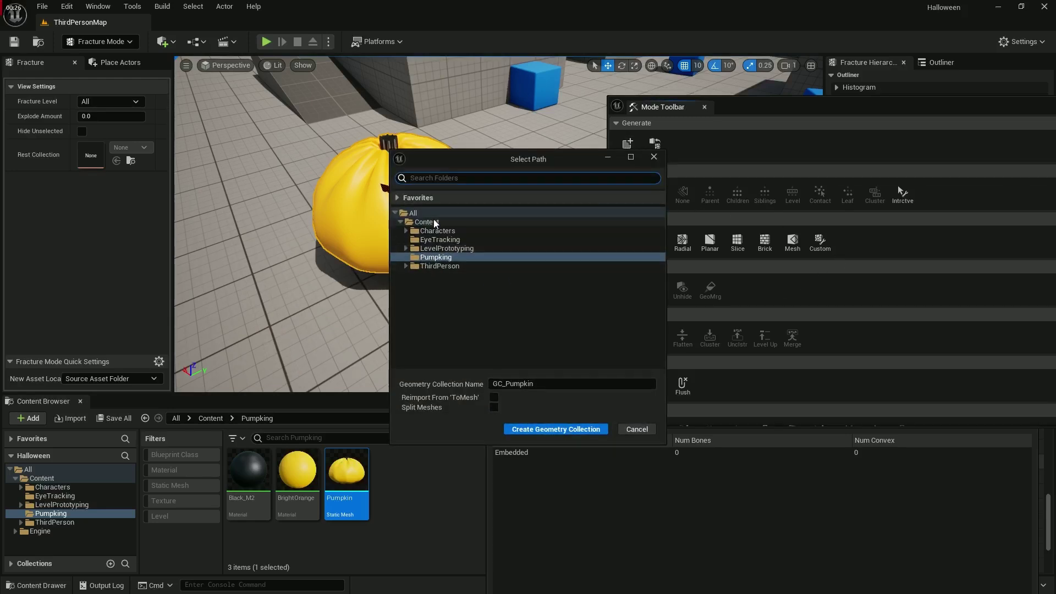
{"action": "left_click", "coordinate": [555, 430]}
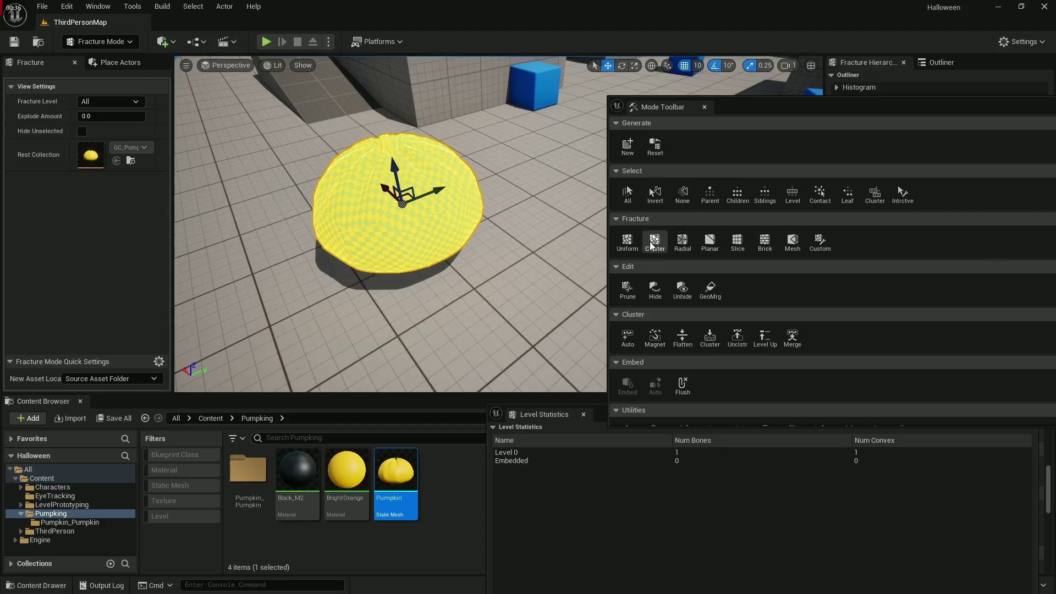
Fracture the pumpkin with Uniform Voronoi at 50 minimum and maximum sites, then spread the pieces with Explode Amount 1.0
{"action": "left_click", "coordinate": [627, 240]}
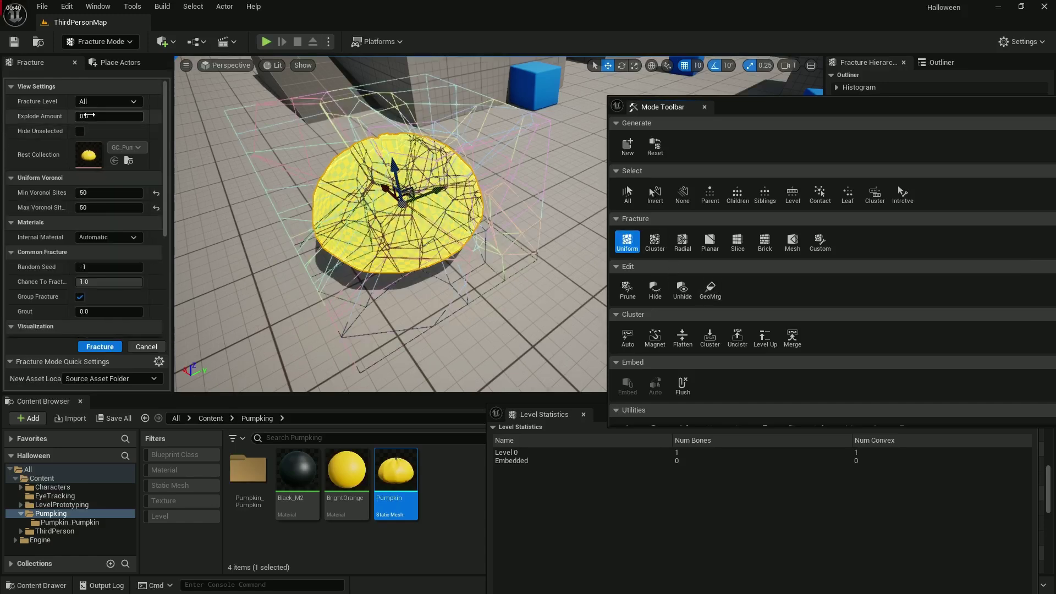
{"action": "scroll", "coordinate": [92, 316], "scroll_direction": "down", "scroll_amount": 3}
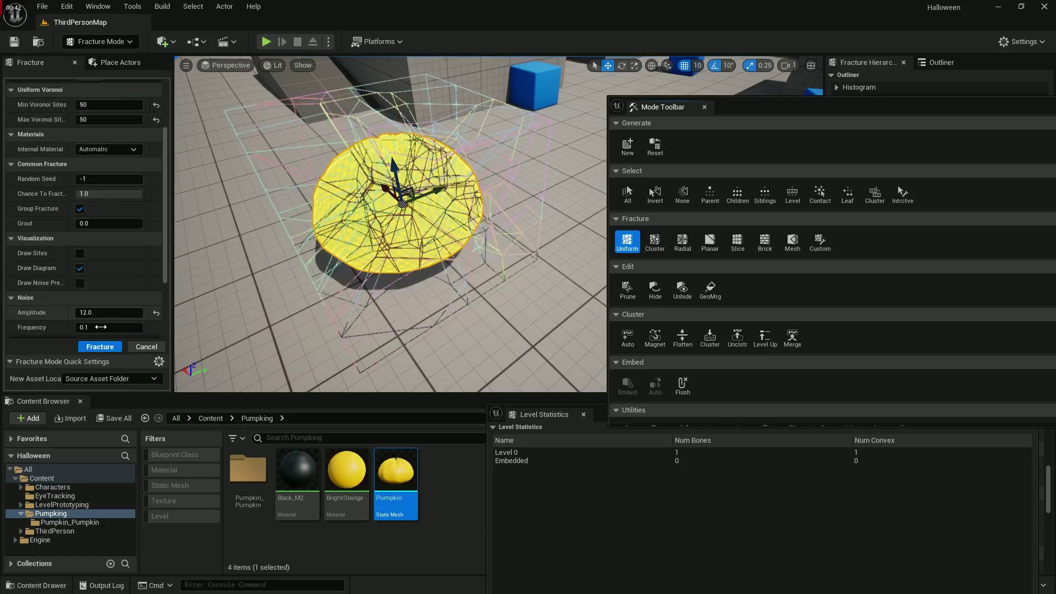
{"action": "left_click", "coordinate": [99, 346]}
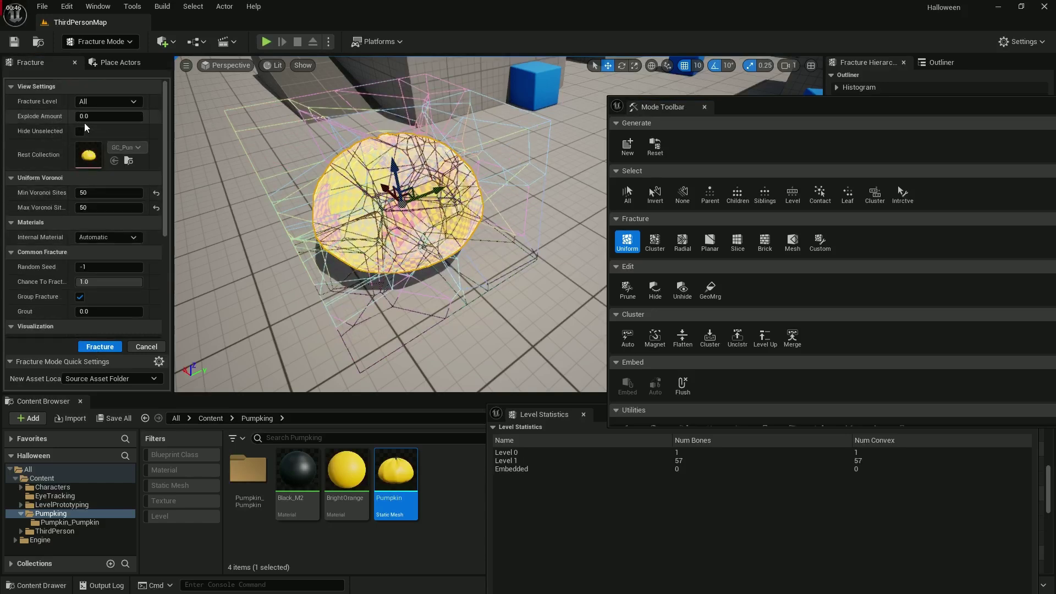
{"action": "left_click_drag", "start_coordinate": [87, 119], "coordinate": [142, 119]}
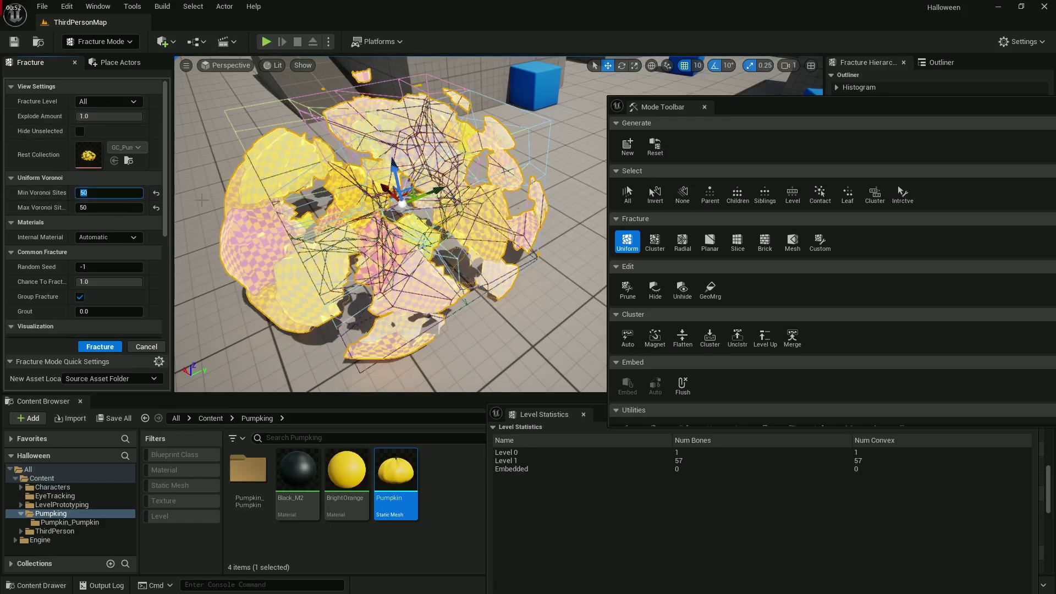
Fracture the pumpkin again with minimum and maximum Voronoi sites at 88, then set Explode Amount back to 0.0
{"action": "type", "text": "88"}
{"action": "key", "text": "Tab"}
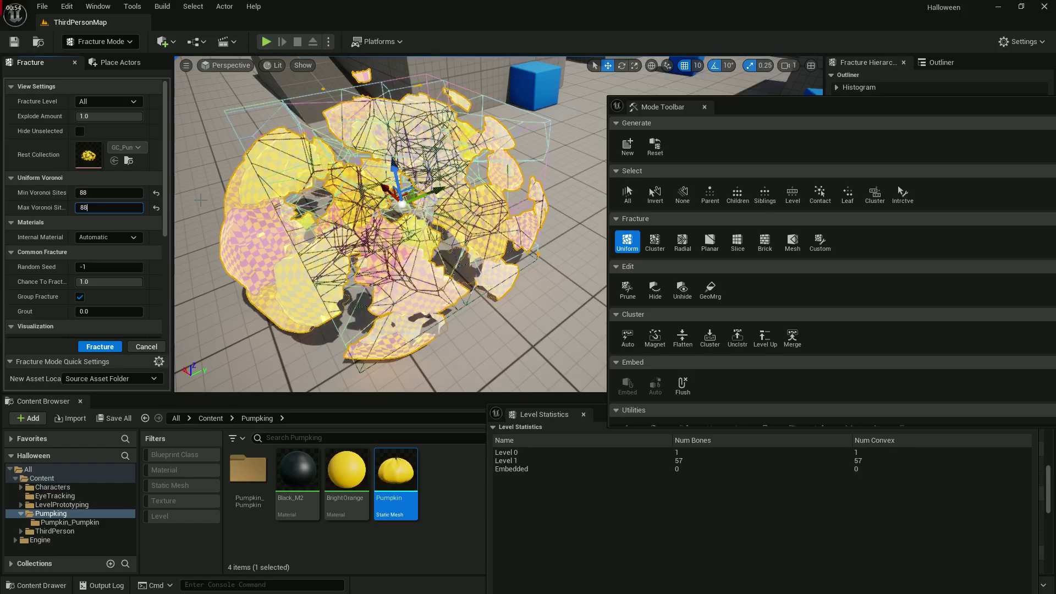
{"action": "key", "text": "Return"}
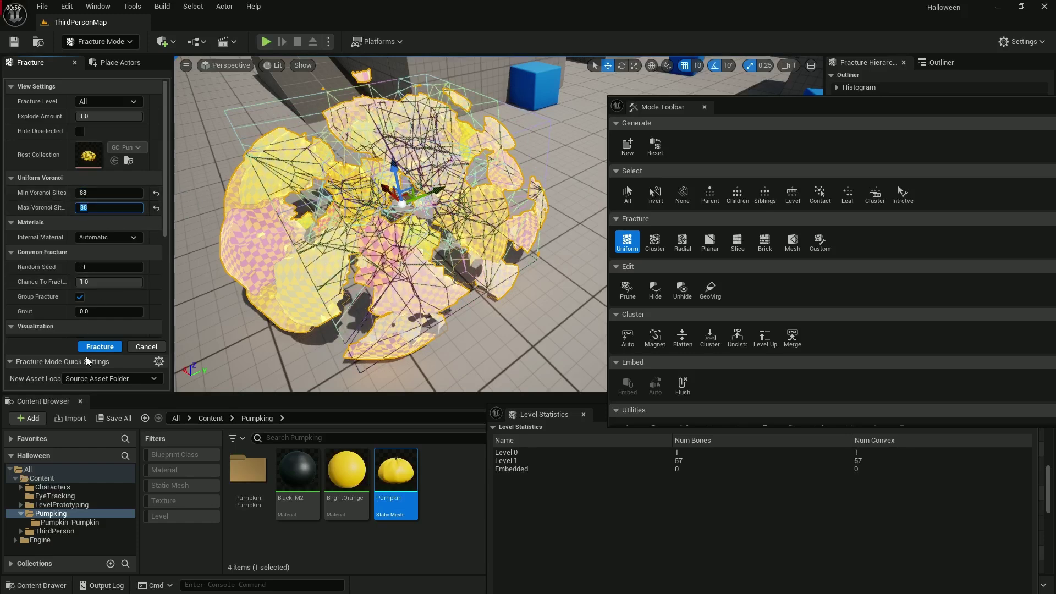
{"action": "left_click", "coordinate": [104, 347]}
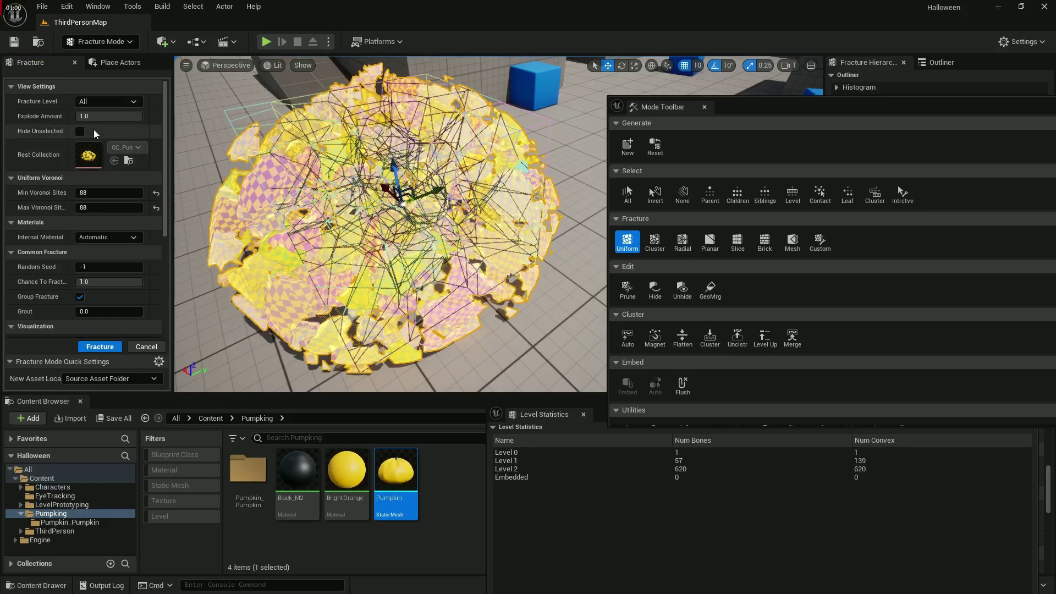
{"action": "mouse_move", "coordinate": [110, 116]}
{"action": "left_mouse_down"}
{"action": "mouse_move", "coordinate": [91, 116]}
{"action": "mouse_move", "coordinate": [96, 104]}
{"action": "left_mouse_up"}
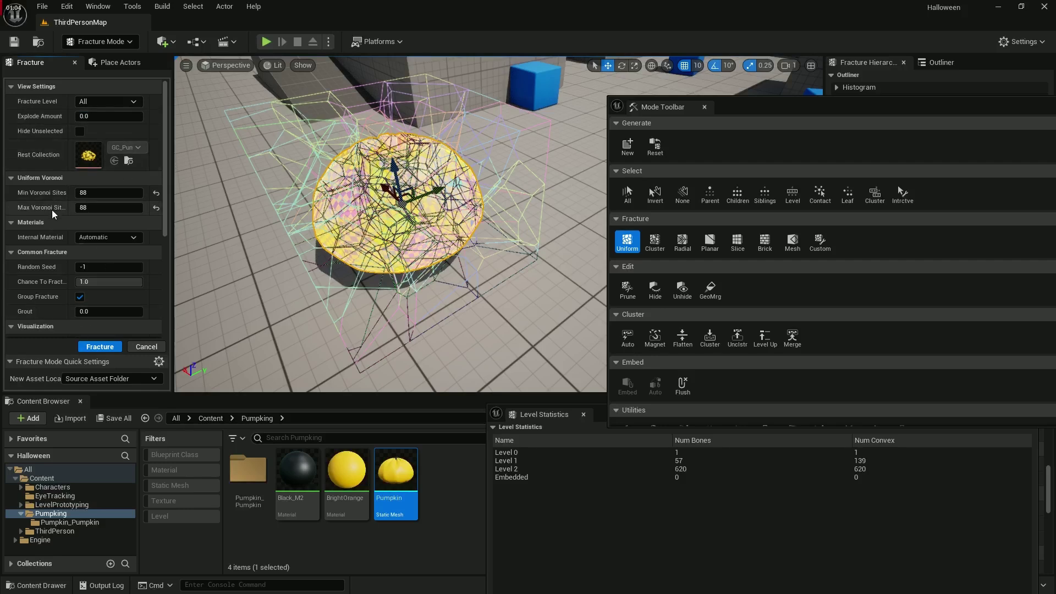
Review the remaining Uniform fracture settings, then leave Fracture mode and return to Selection mode
{"action": "scroll", "coordinate": [71, 242], "scroll_direction": "down", "scroll_amount": 1}
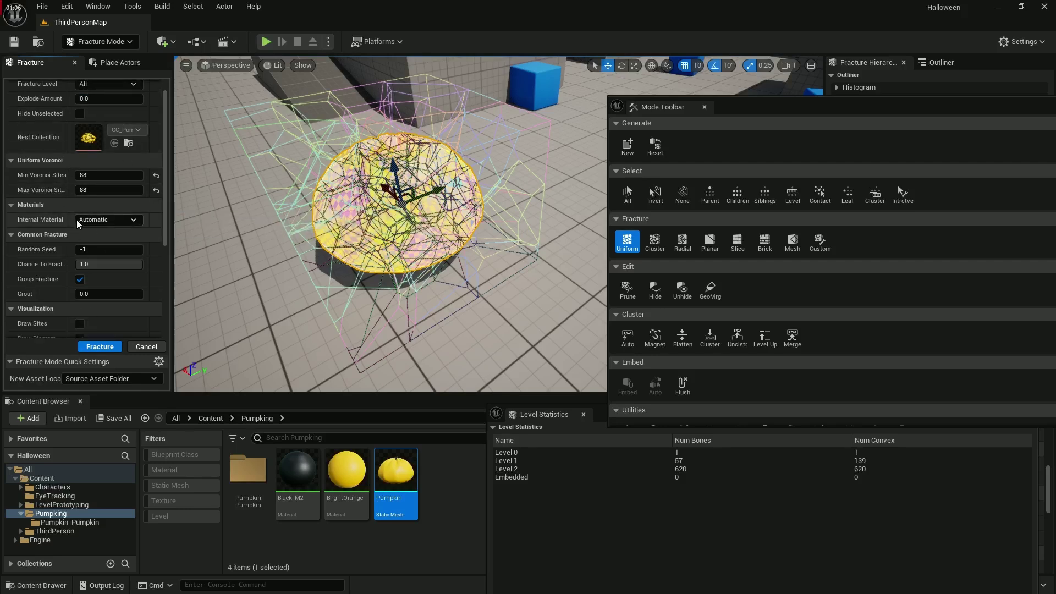
{"action": "scroll", "coordinate": [78, 222], "scroll_direction": "down", "scroll_amount": 5}
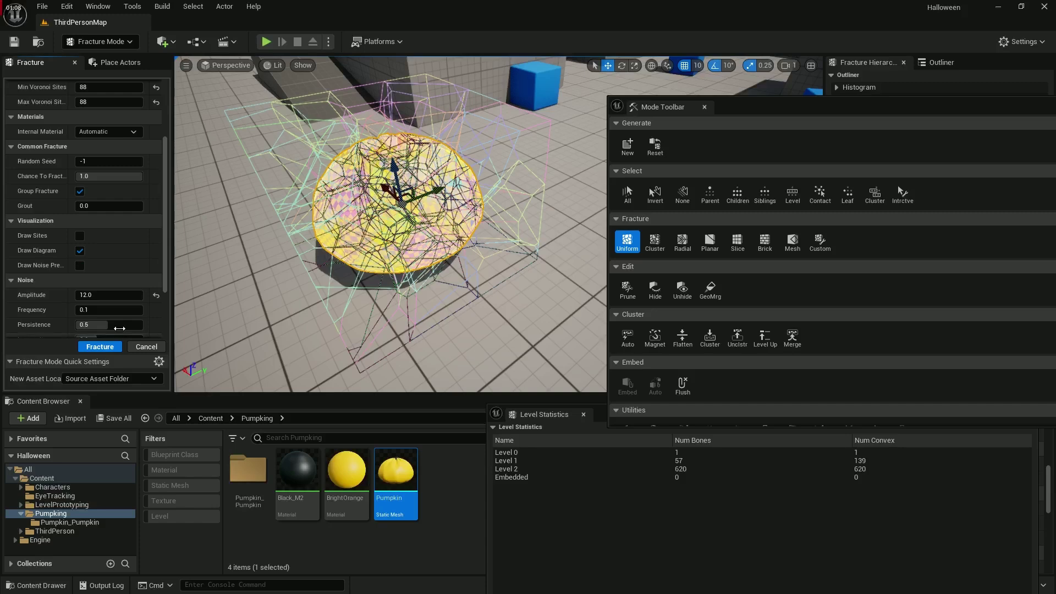
{"action": "left_click", "coordinate": [99, 42]}
{"action": "left_click", "coordinate": [88, 62]}
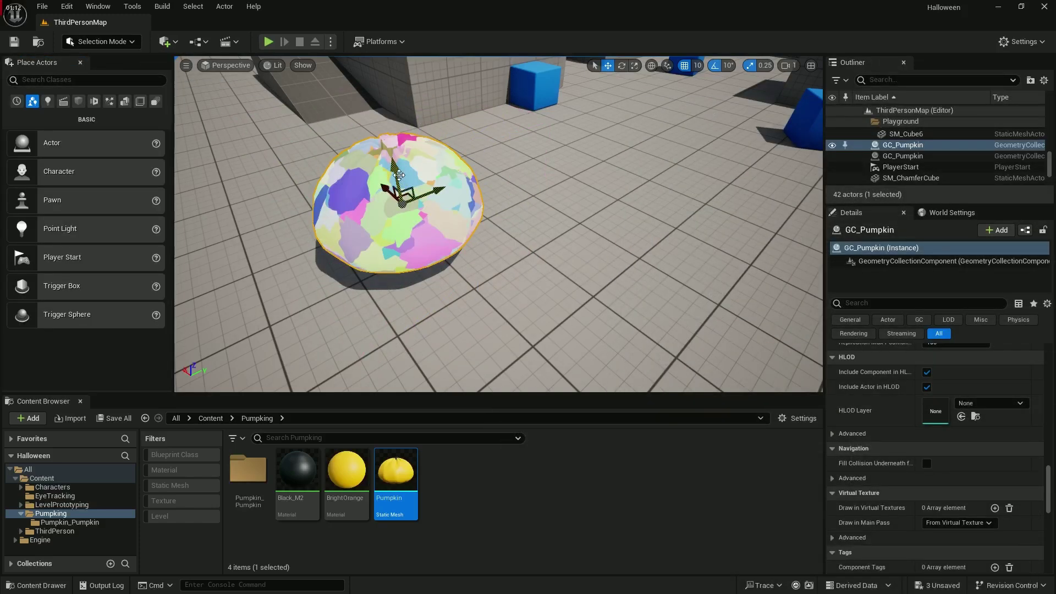
Locate the GC_Pumpkin asset, place a new instance beside the multicoloured fractured pumpkin, and delete the multicoloured one
{"action": "scroll", "coordinate": [994, 438], "scroll_direction": "up", "scroll_amount": 10}
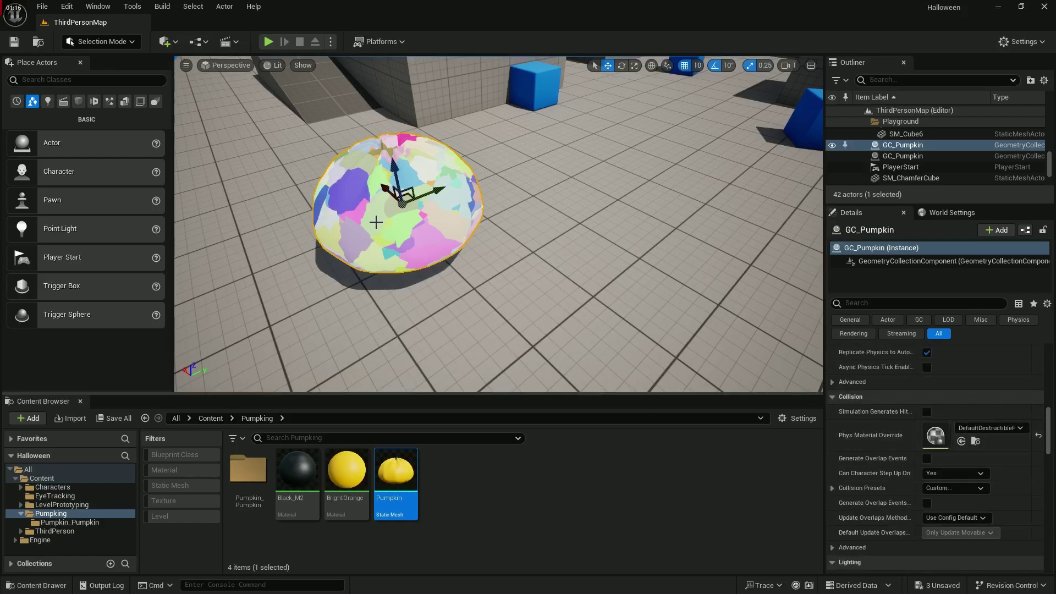
{"action": "right_click", "coordinate": [376, 222]}
{"action": "left_click", "coordinate": [383, 269]}
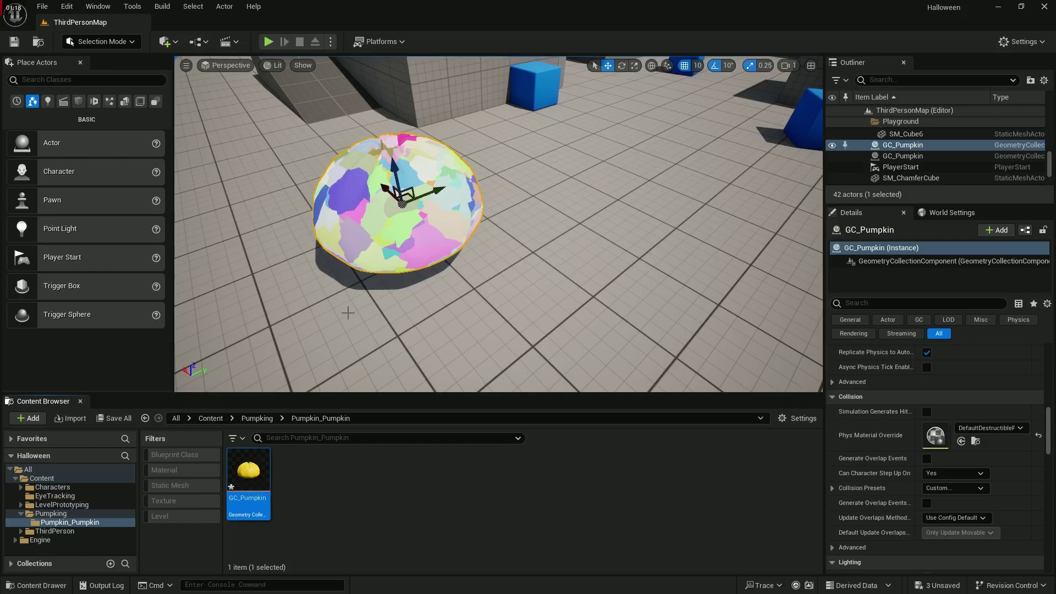
{"action": "left_click_drag", "start_coordinate": [248, 470], "coordinate": [594, 245]}
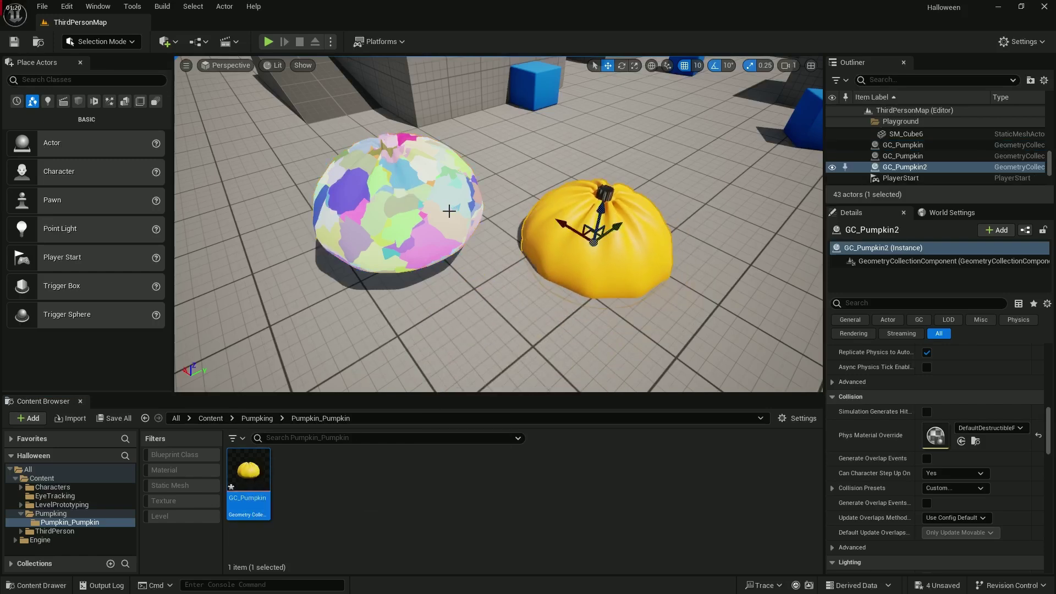
{"action": "left_click", "coordinate": [445, 212]}
{"action": "key", "text": "Delete"}
Raise the newly placed pumpkin above the floor so that it can drop
{"action": "left_click", "coordinate": [589, 210]}
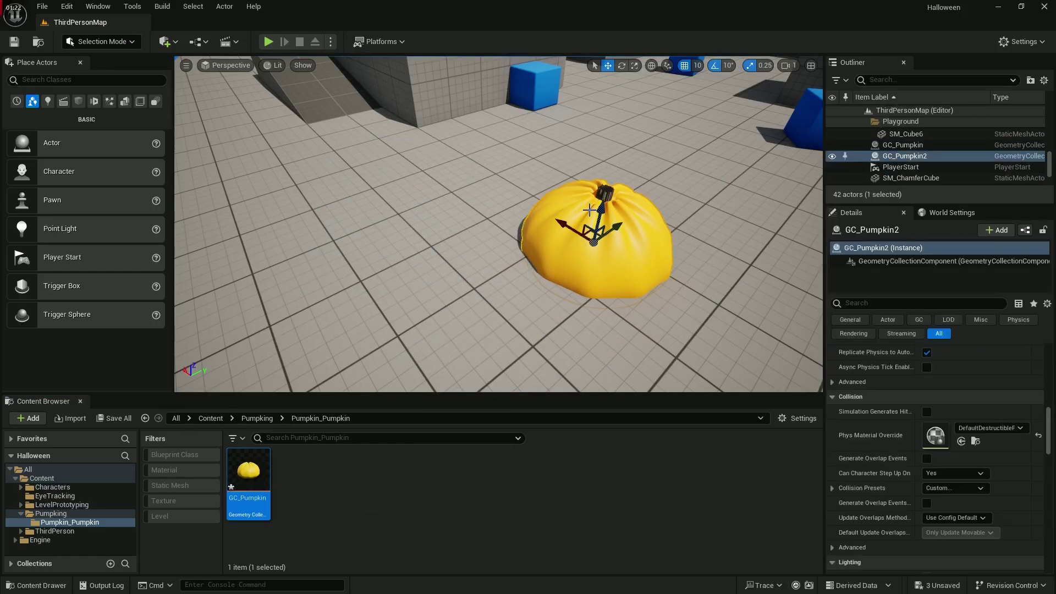
{"action": "left_click_drag", "start_coordinate": [598, 214], "coordinate": [605, 123]}
{"action": "right_click_drag", "start_coordinate": [605, 123], "coordinate": [685, 59]}
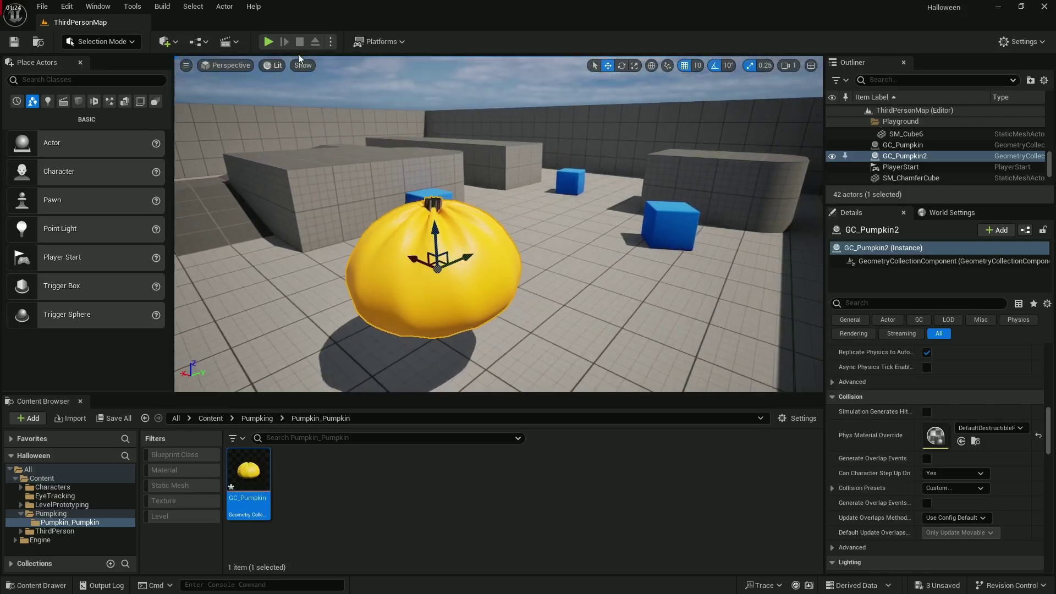
Simulate the level to watch the raised pumpkin fall from several angles, then stop the simulation
{"action": "left_click", "coordinate": [330, 44]}
{"action": "left_click", "coordinate": [355, 146]}
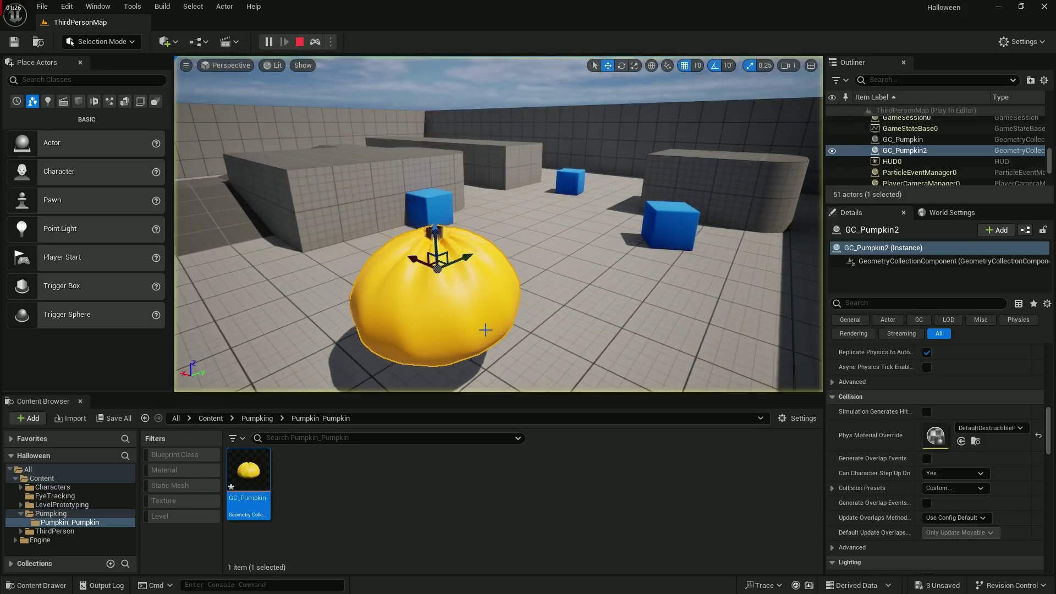
{"action": "key", "text": "w"}
{"action": "right_click_drag", "start_coordinate": [485, 335], "coordinate": [497, 371]}
{"action": "key", "text": "s"}
{"action": "key", "text": "w"}
{"action": "left_click", "coordinate": [300, 43]}
{"action": "right_click_drag", "start_coordinate": [440, 220], "coordinate": [440, 209]}
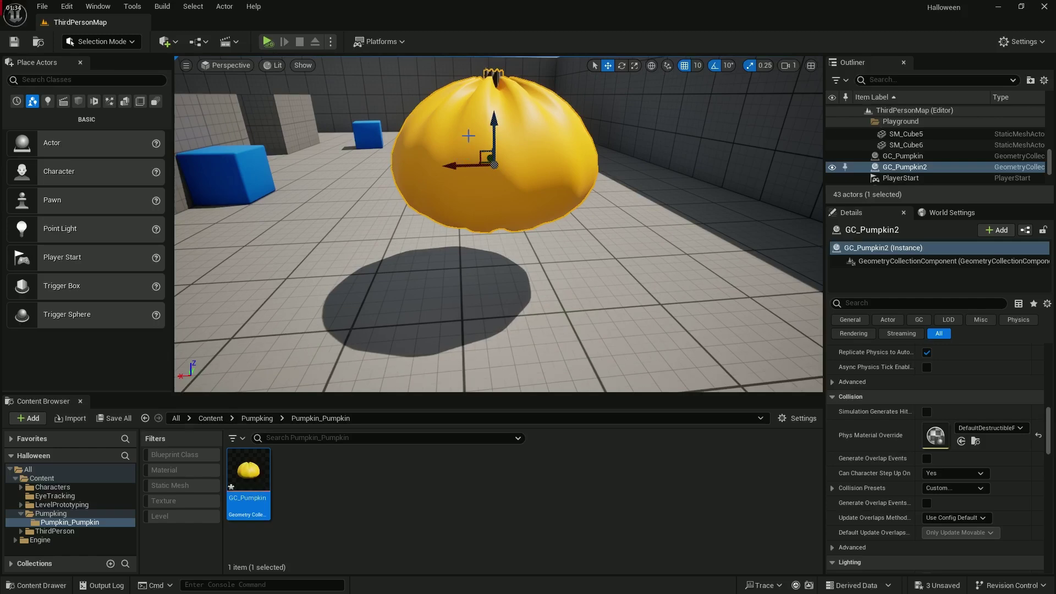
Set all three Damage Threshold values of the raised pumpkin to 5.0
{"action": "scroll", "coordinate": [902, 411], "scroll_direction": "up", "scroll_amount": 5}
{"action": "scroll", "coordinate": [899, 408], "scroll_direction": "up", "scroll_amount": 5}
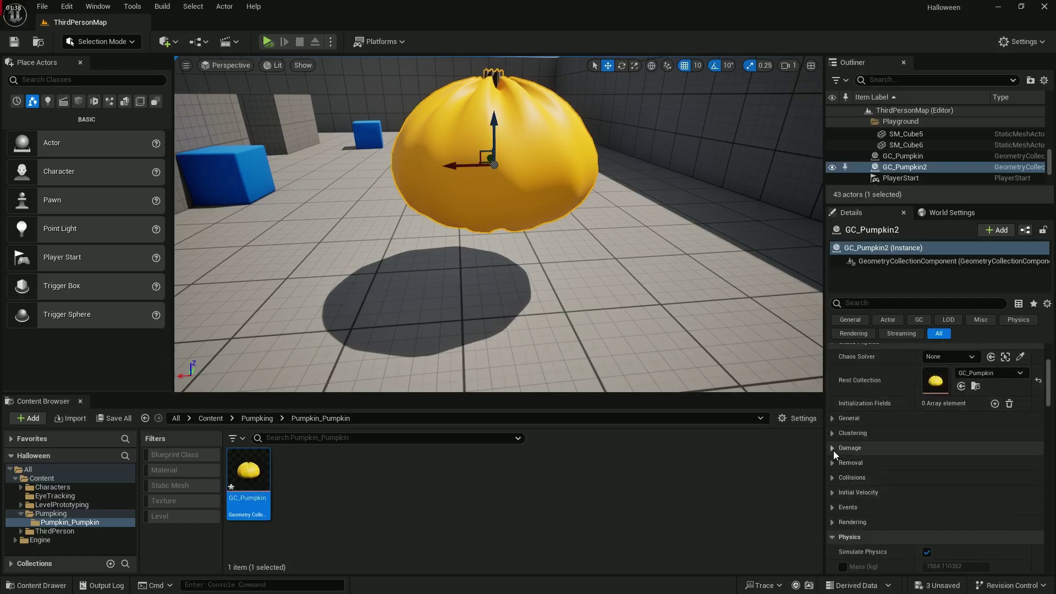
{"action": "left_click", "coordinate": [834, 450]}
{"action": "left_click", "coordinate": [843, 480]}
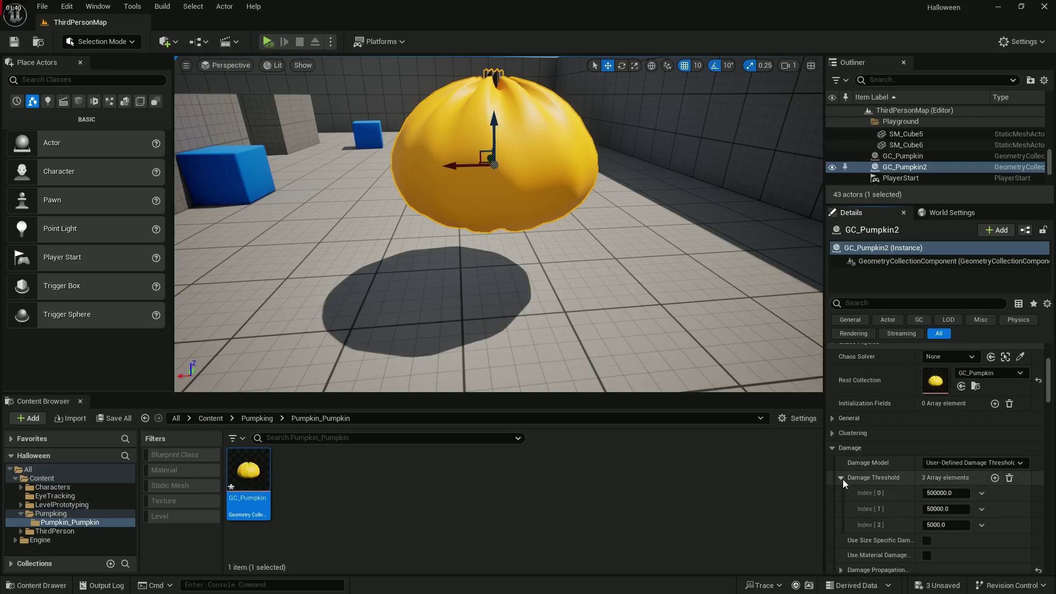
{"action": "left_click", "coordinate": [941, 493]}
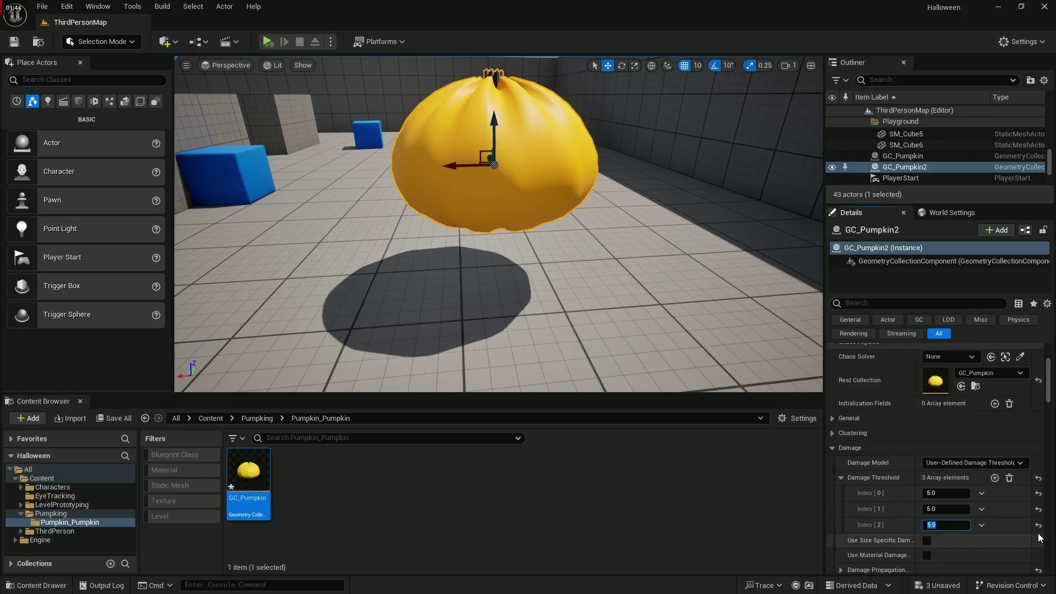
Simulate the level again to check how the pumpkin breaks with the lowered damage thresholds, then stop it
{"action": "key", "text": "alt+s"}
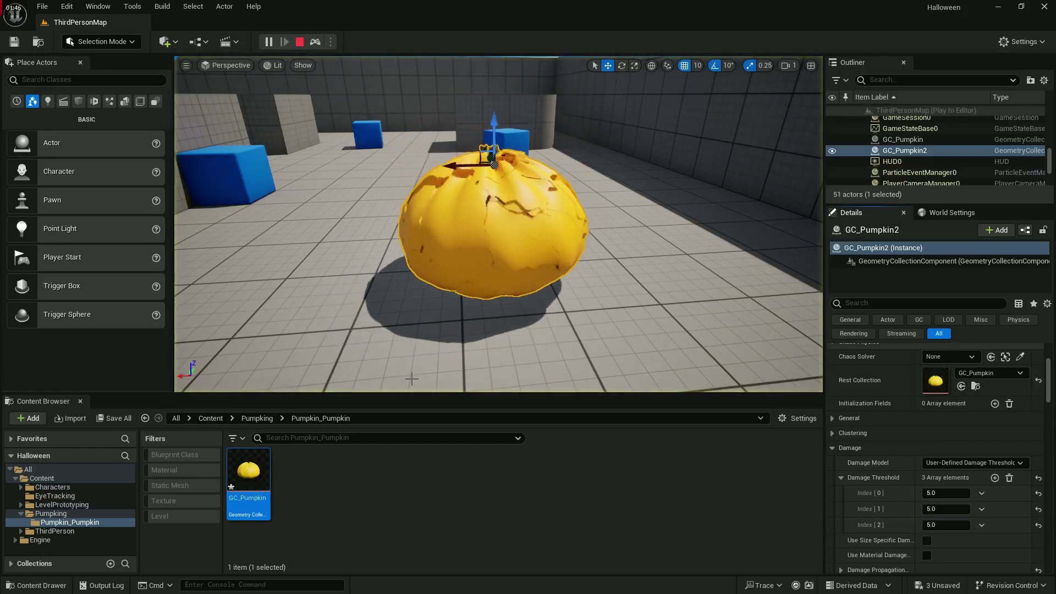
{"action": "right_click_drag", "start_coordinate": [368, 321], "coordinate": [416, 275]}
{"action": "key", "text": "w"}
{"action": "key", "text": "s"}
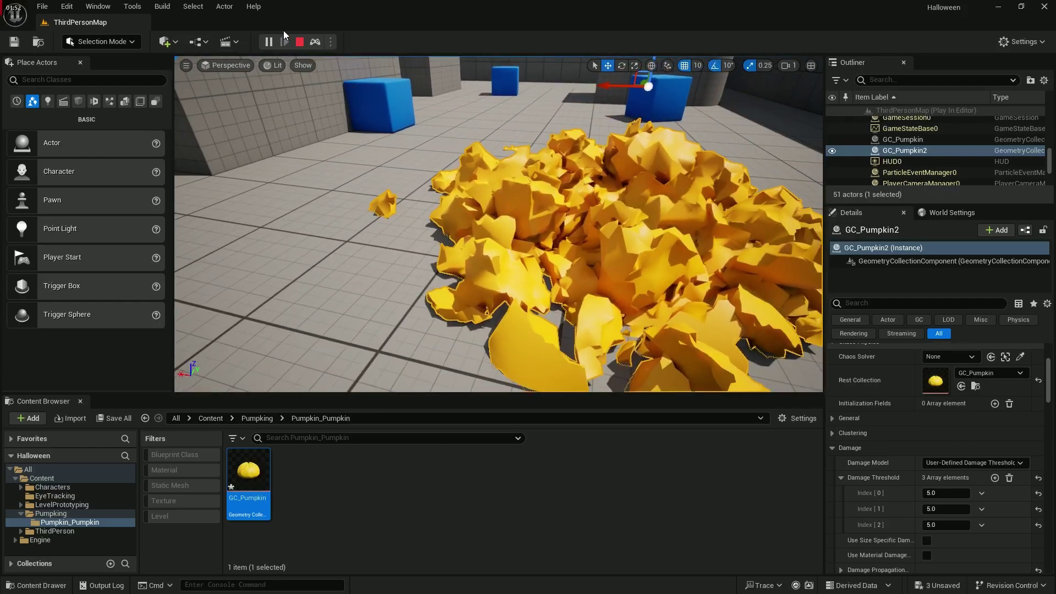
{"action": "left_click", "coordinate": [300, 43]}
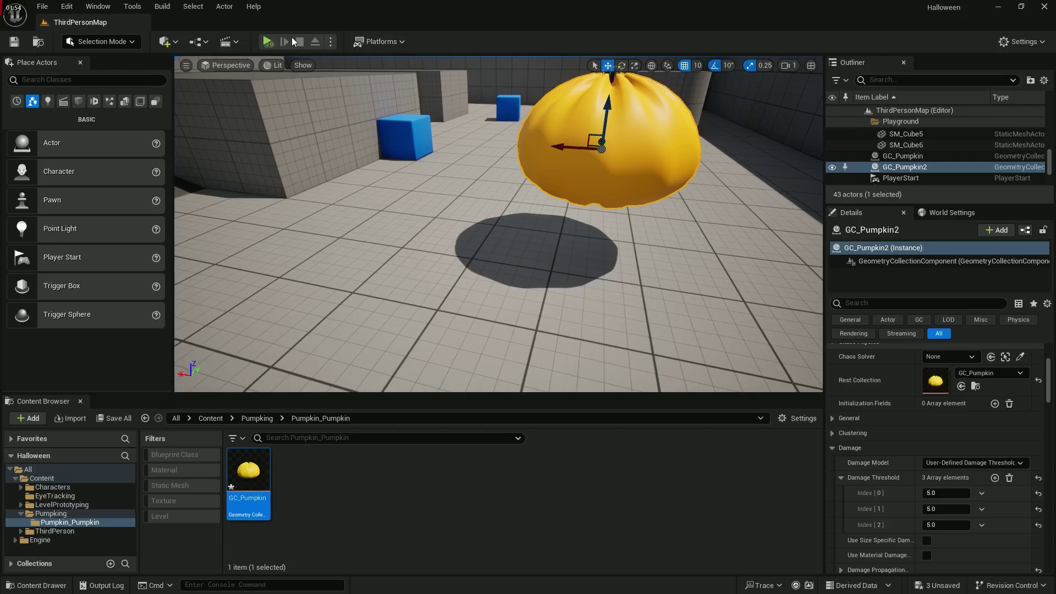
Play the level in the viewport, run the character into the pumpkin pieces and back, then end the play session
{"action": "left_click", "coordinate": [330, 42]}
{"action": "left_click", "coordinate": [355, 80]}
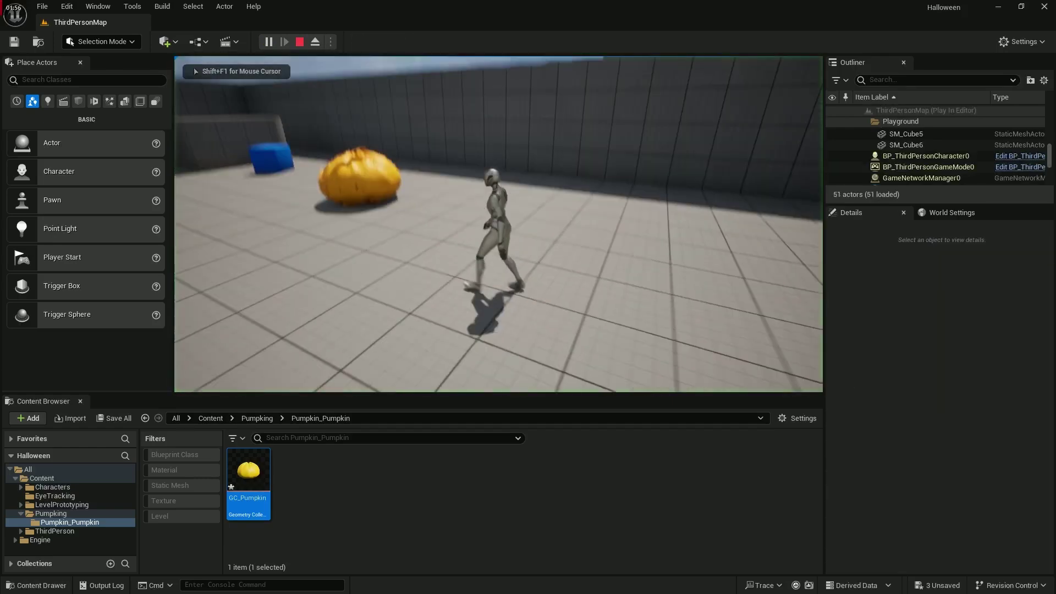
{"action": "key", "text": "w"}
{"action": "key", "text": "space"}
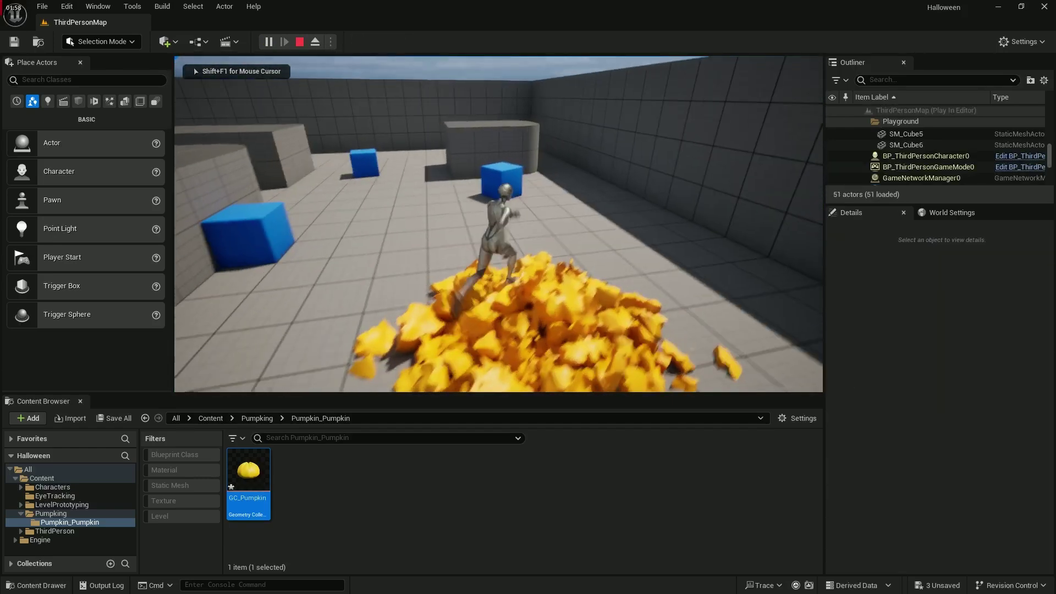
{"action": "key", "text": "s"}
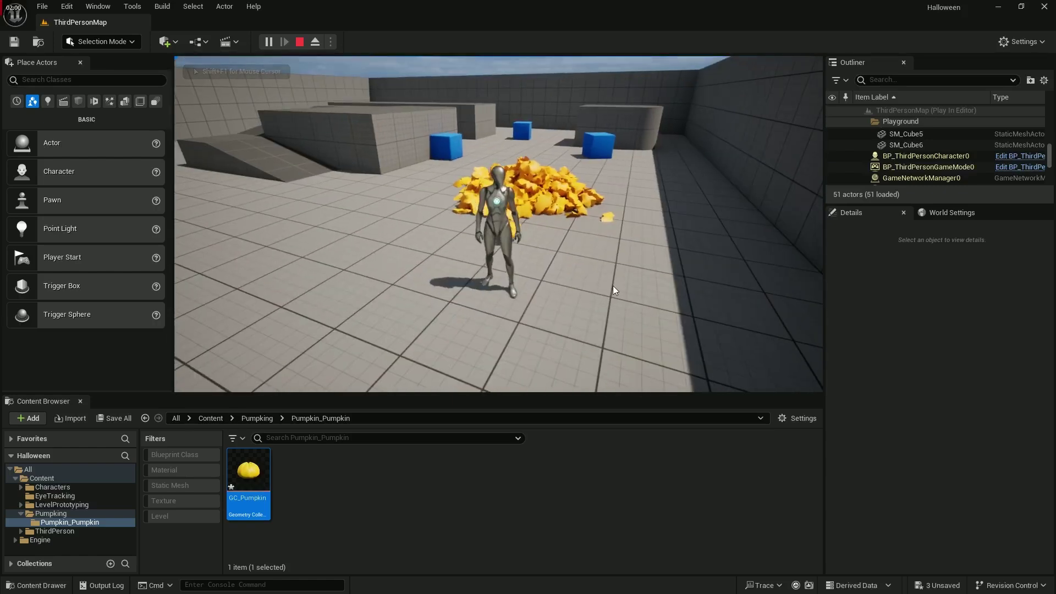
{"action": "key", "text": "Escape"}
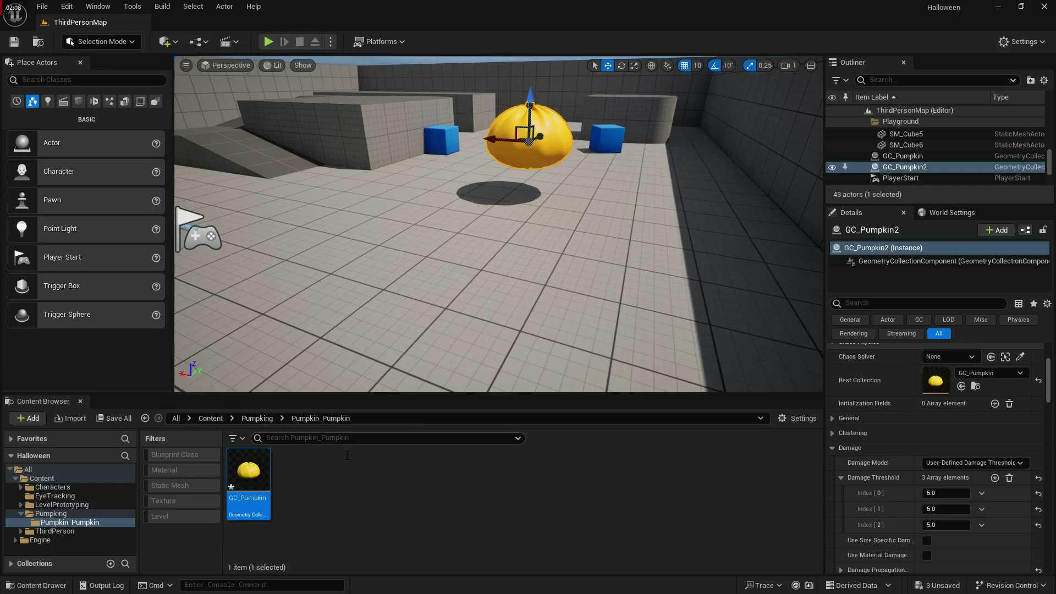
Place another GC_Pumpkin instance on the floor near the player start, delete the raised pumpkin, and select the new one
{"action": "left_click_drag", "start_coordinate": [248, 472], "coordinate": [391, 216]}
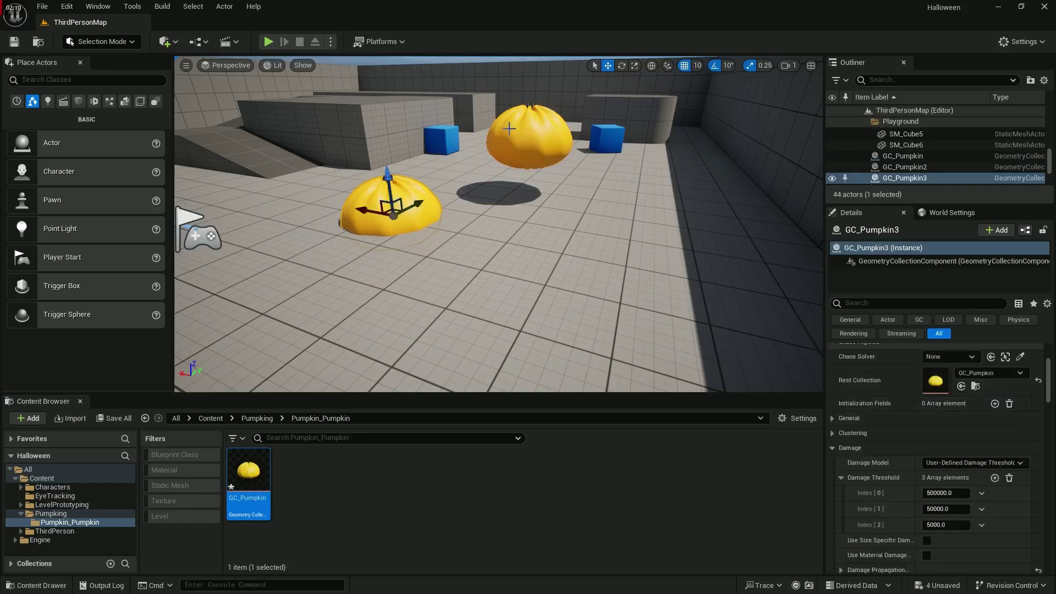
{"action": "left_click", "coordinate": [549, 139]}
{"action": "key", "text": "Delete"}
{"action": "left_click", "coordinate": [389, 178]}
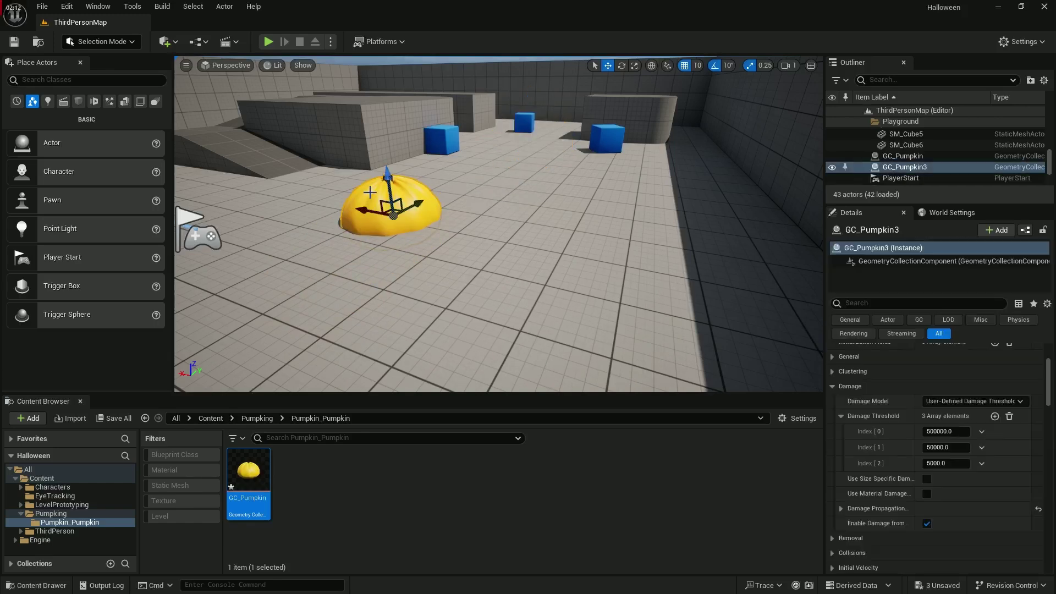
Raise the selected pumpkin until it rests on the floor, then simulate the level briefly and stop it
{"action": "left_click_drag", "start_coordinate": [391, 172], "coordinate": [386, 146]}
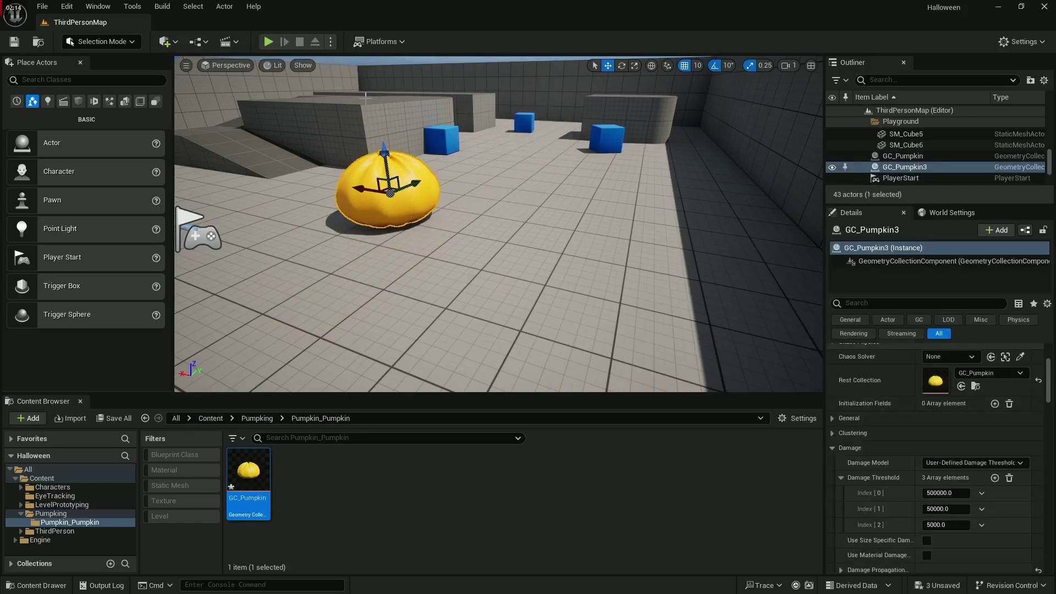
{"action": "left_click", "coordinate": [332, 43]}
{"action": "left_click", "coordinate": [380, 146]}
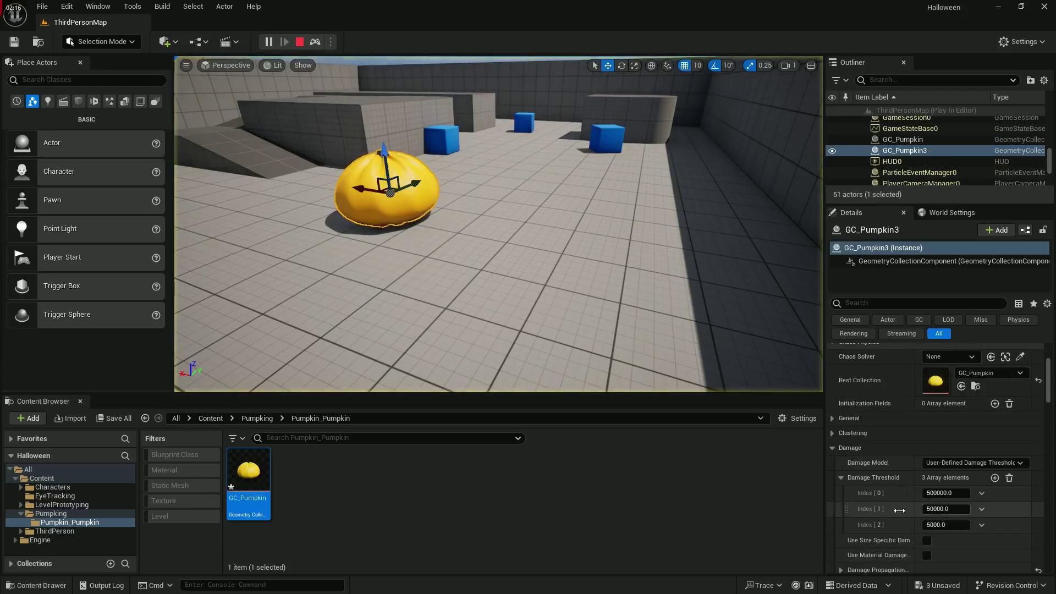
{"action": "key", "text": "Escape"}
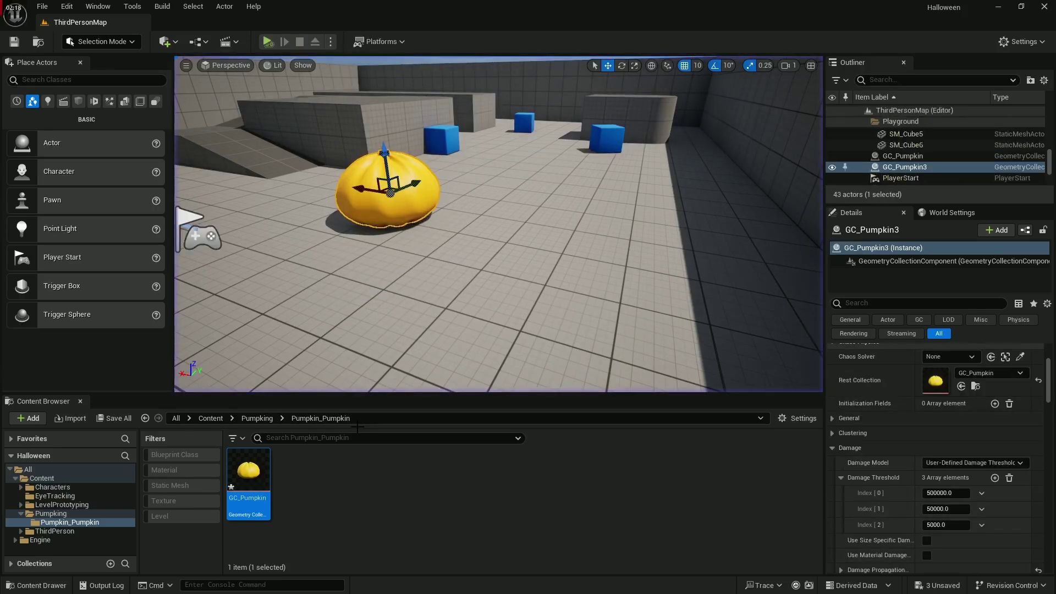
Create a Blueprint class with FS_MasterField as its parent in the Pumpkin_Pumpkin folder and name it masterFiedl1
{"action": "right_click", "coordinate": [336, 489]}
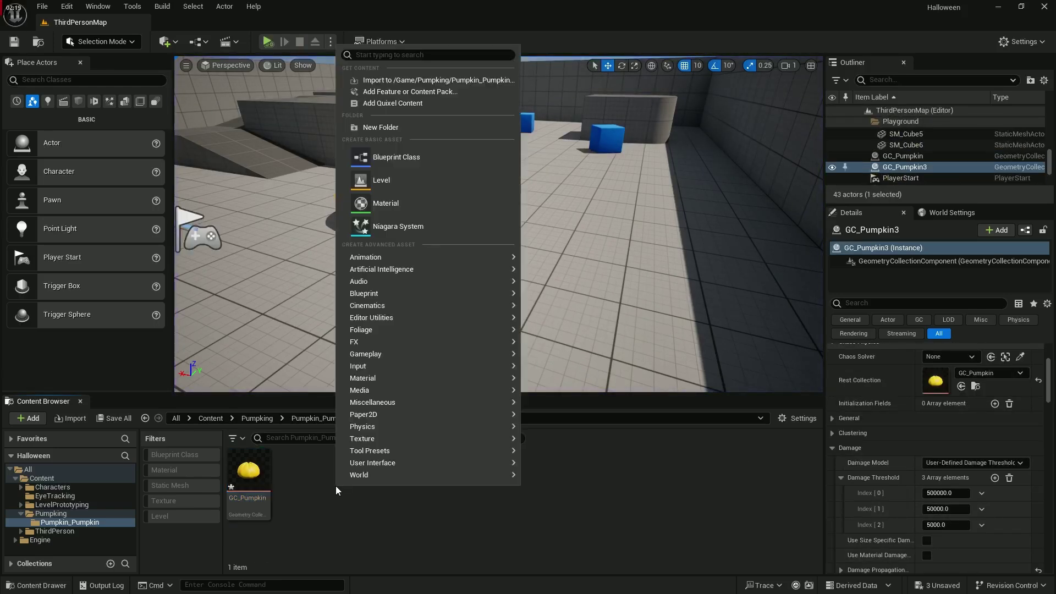
{"action": "left_click", "coordinate": [387, 159]}
{"action": "left_click", "coordinate": [368, 357]}
{"action": "left_click", "coordinate": [369, 356]}
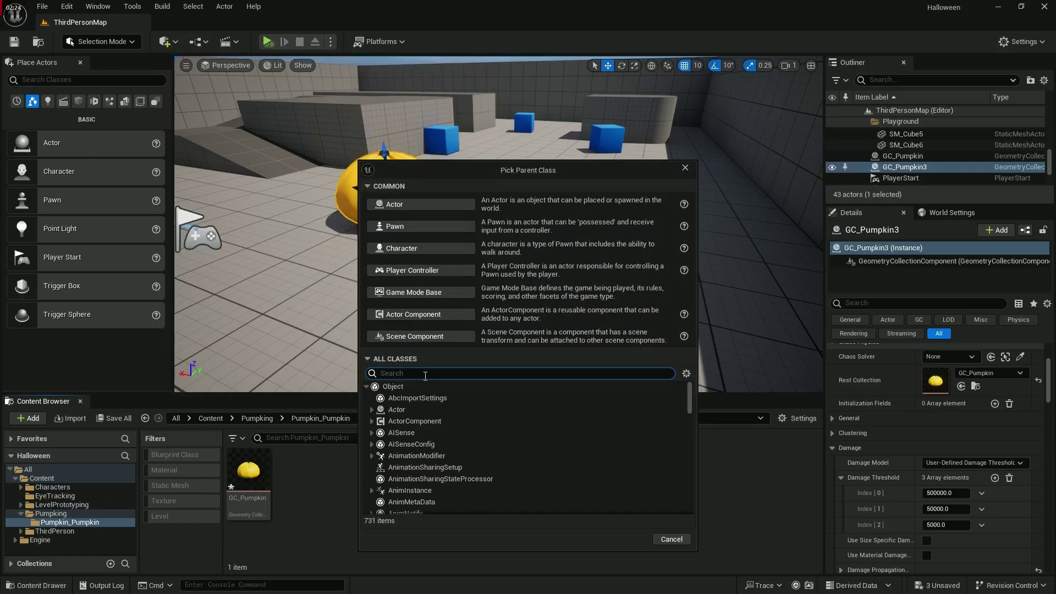
{"action": "left_click", "coordinate": [426, 375]}
{"action": "type", "text": "maste"}
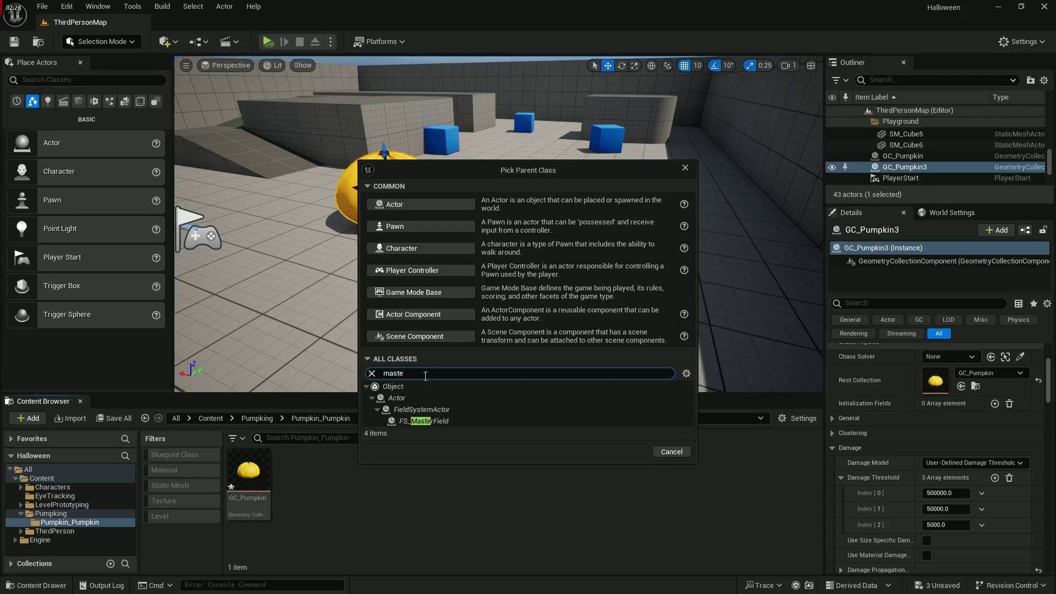
{"action": "left_click", "coordinate": [444, 422]}
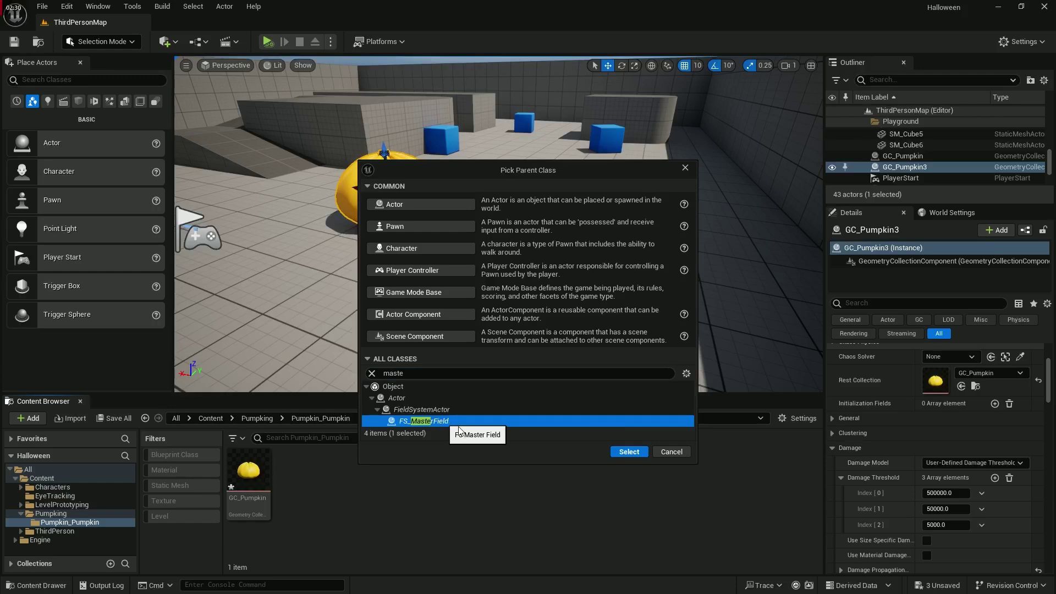
{"action": "left_click", "coordinate": [628, 452]}
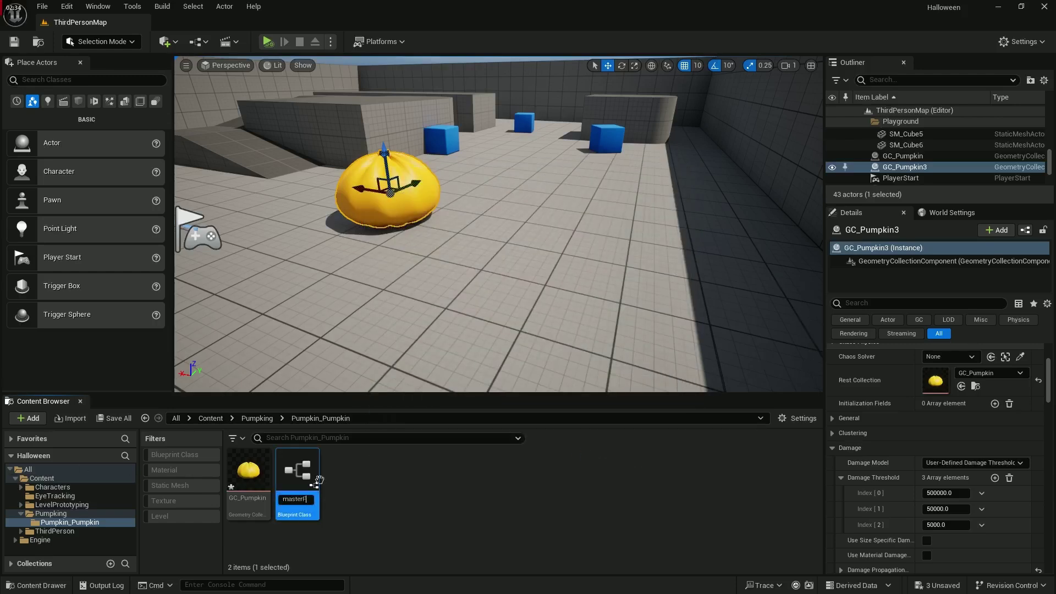
{"action": "type", "text": "masterFiedl1"}
{"action": "key", "text": "Return"}
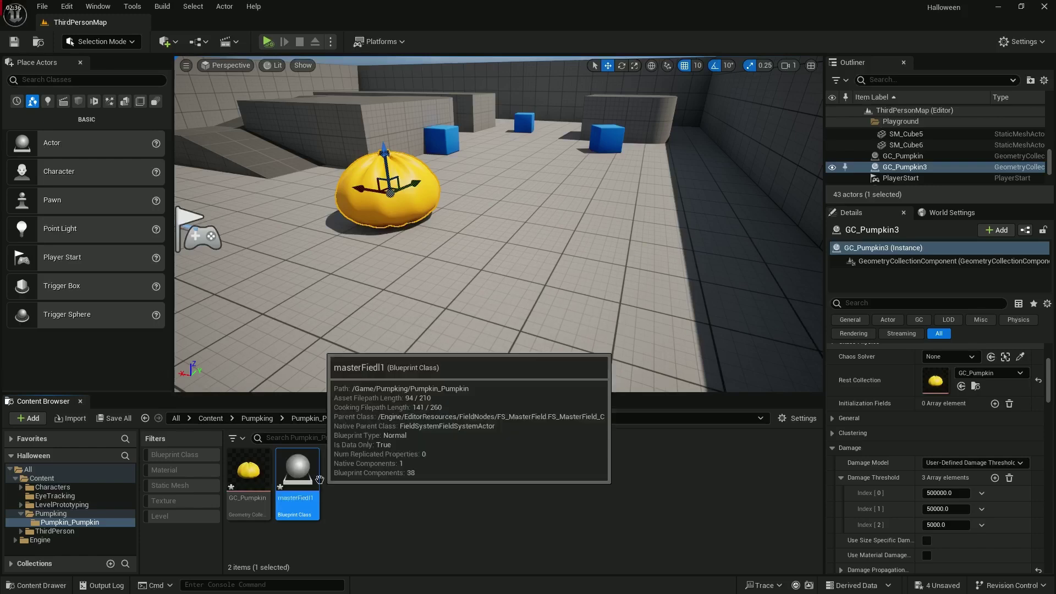
Place masterFiedl1 on the floor beside the pumpkin and simulate the level to test the field, then stop it
{"action": "left_click_drag", "start_coordinate": [319, 480], "coordinate": [449, 217]}
{"action": "right_click_drag", "start_coordinate": [449, 217], "coordinate": [353, 101]}
{"action": "key", "text": "w"}
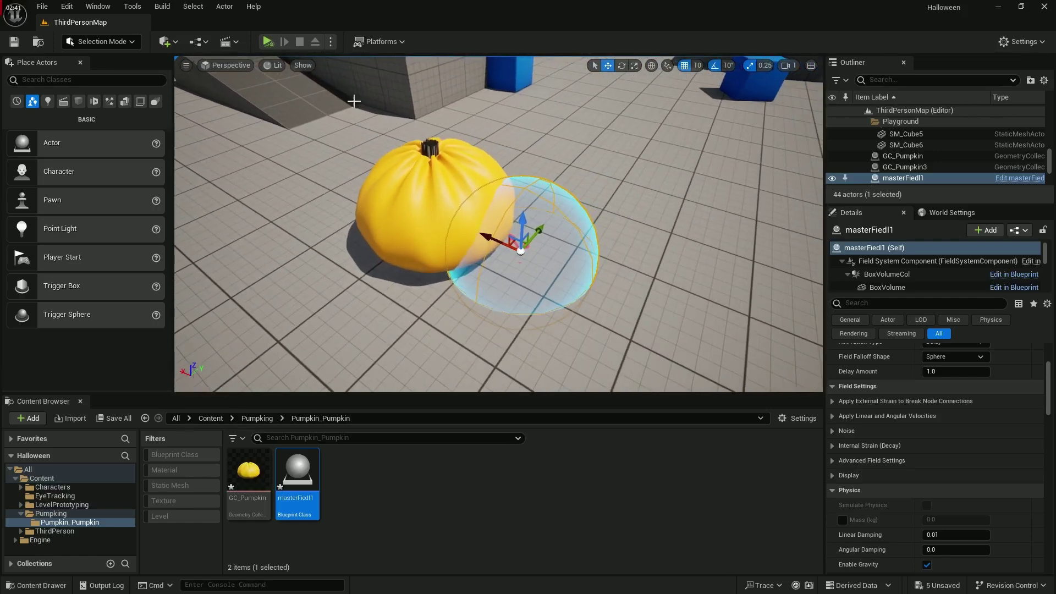
{"action": "left_click", "coordinate": [265, 41]}
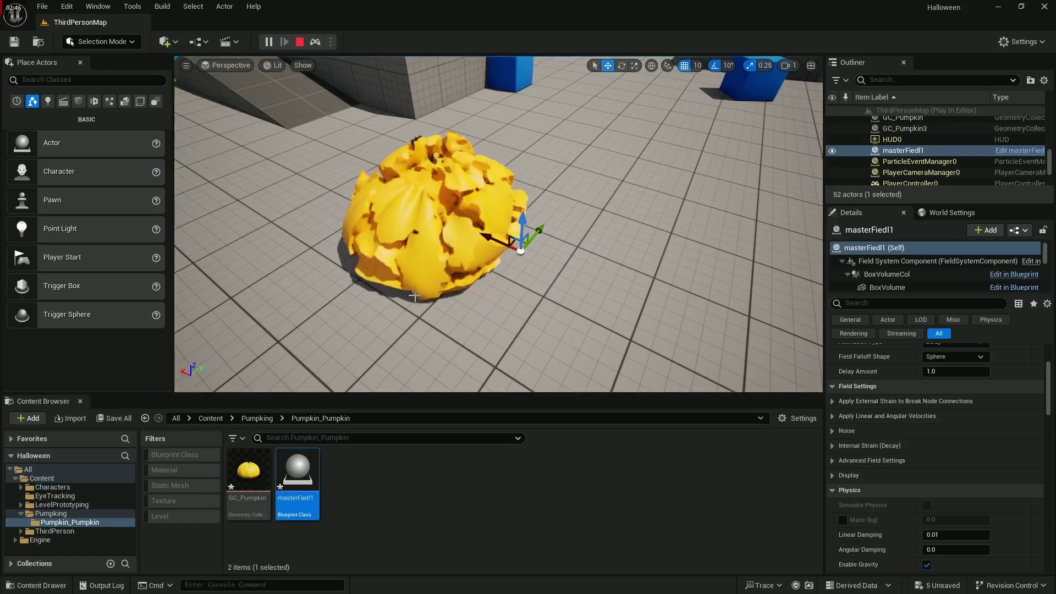
{"action": "key", "text": "Escape"}
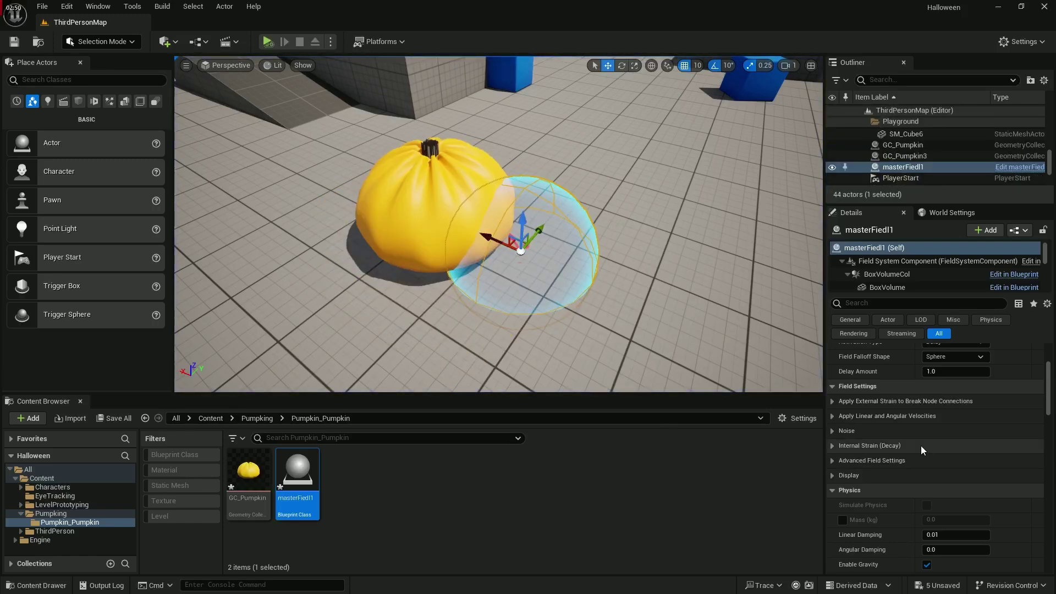
Try Delay Amount values of 4.0 and 2.0 on the field, simulate the level with 2.0, and stop it
{"action": "scroll", "coordinate": [929, 440], "scroll_direction": "up", "scroll_amount": 5}
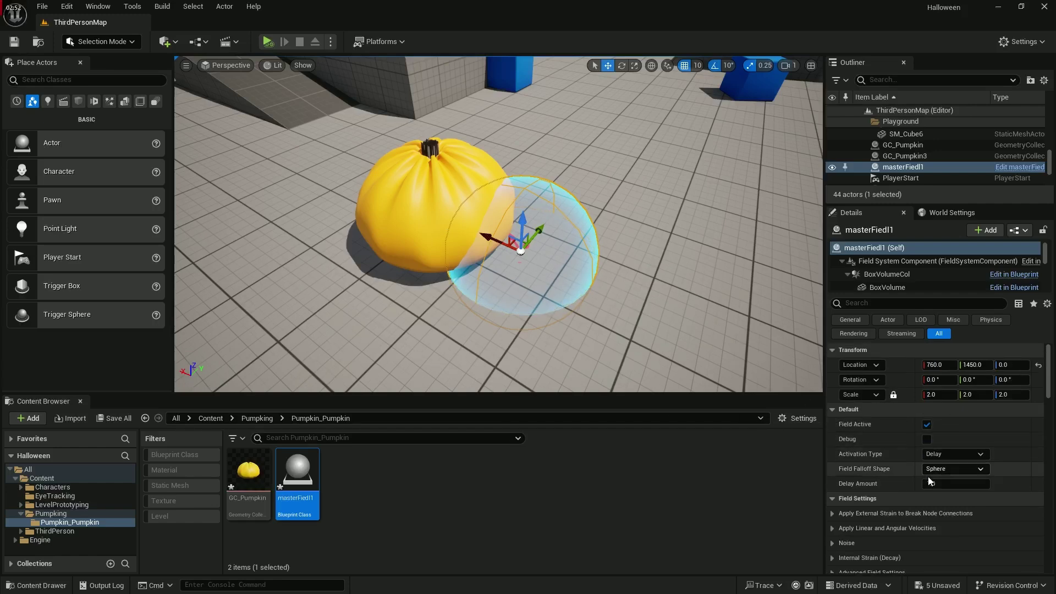
{"action": "type", "text": "4"}
{"action": "key", "text": "Return"}
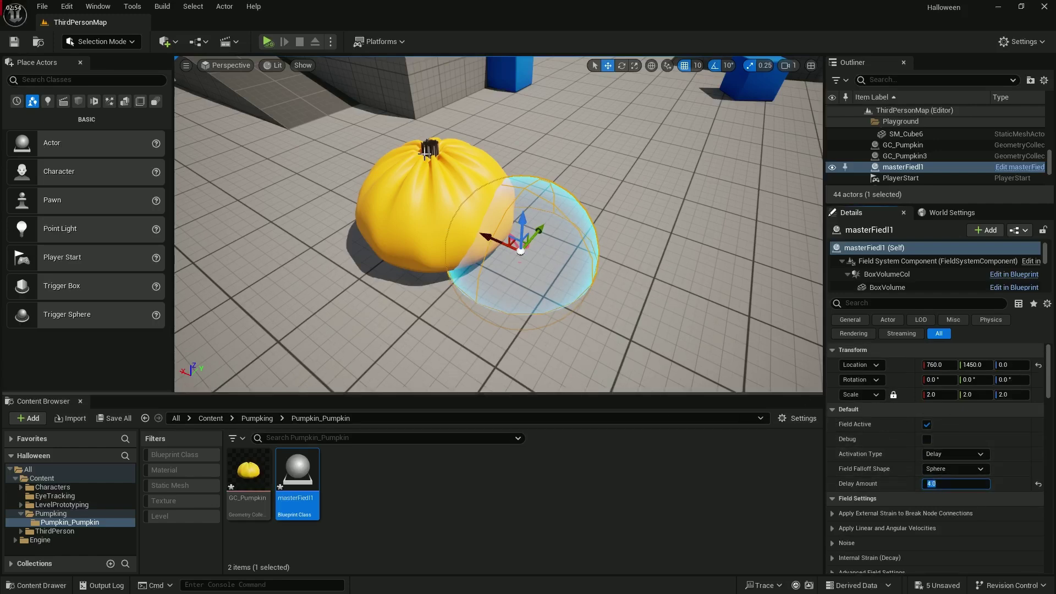
{"action": "type", "text": "2"}
{"action": "key", "text": "Return"}
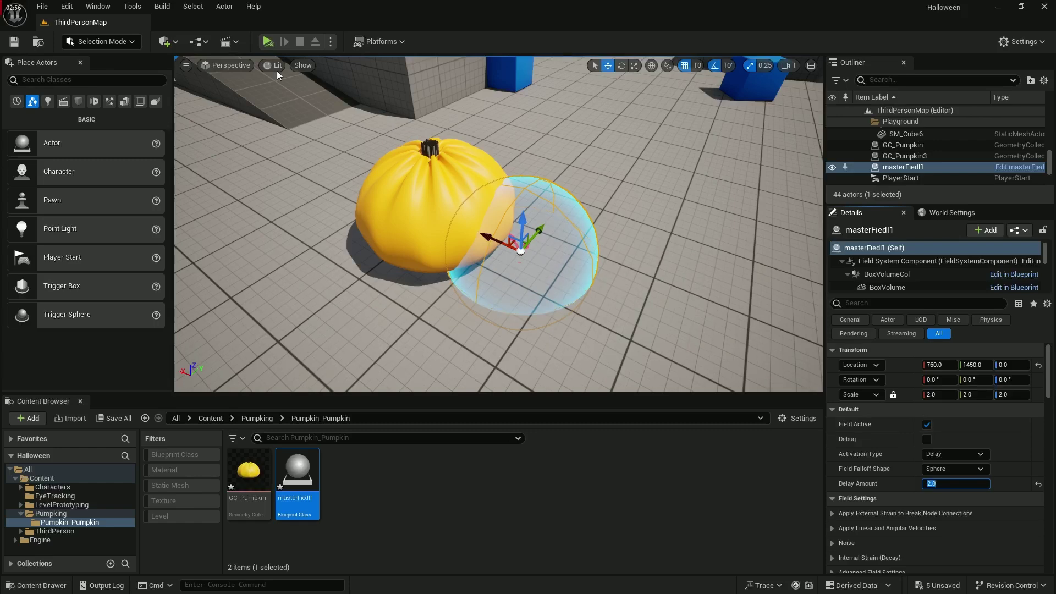
{"action": "left_click", "coordinate": [273, 38]}
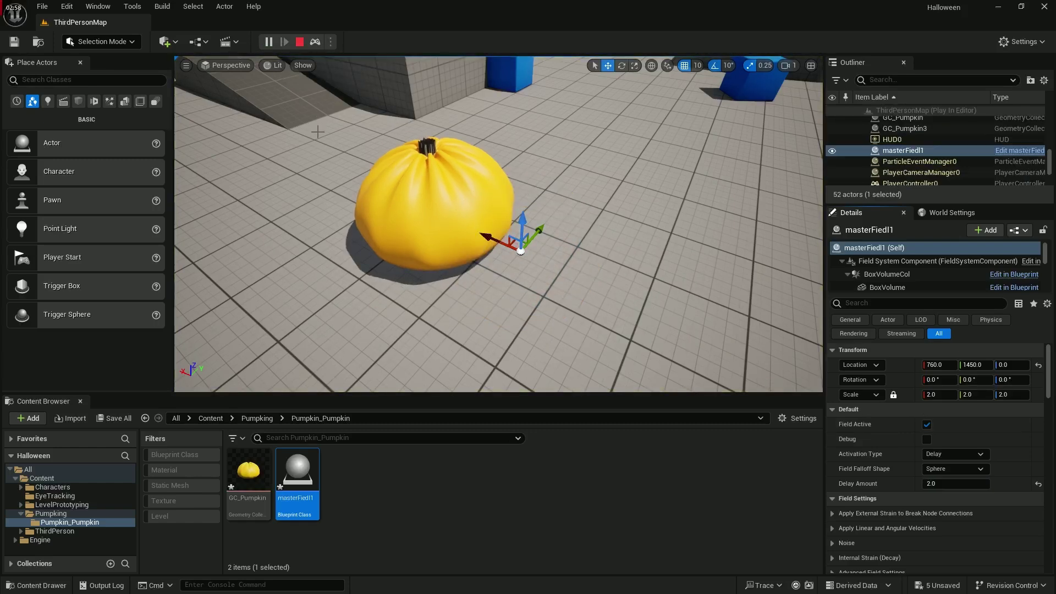
{"action": "key", "text": "Escape"}
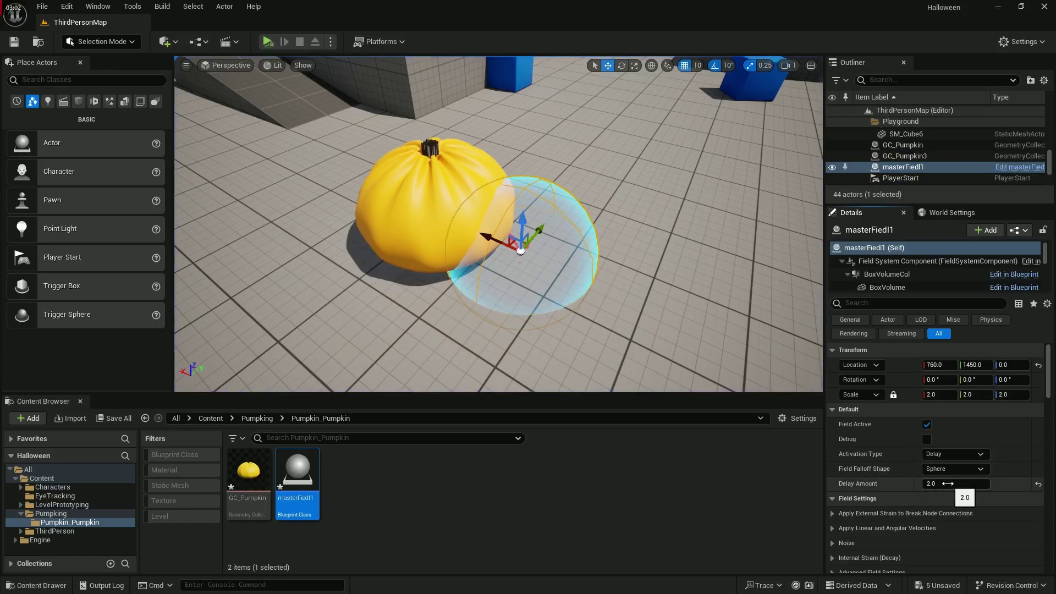
Set the Activation Type of the masterFiedl1 field to OnTick
{"action": "left_click", "coordinate": [942, 466]}
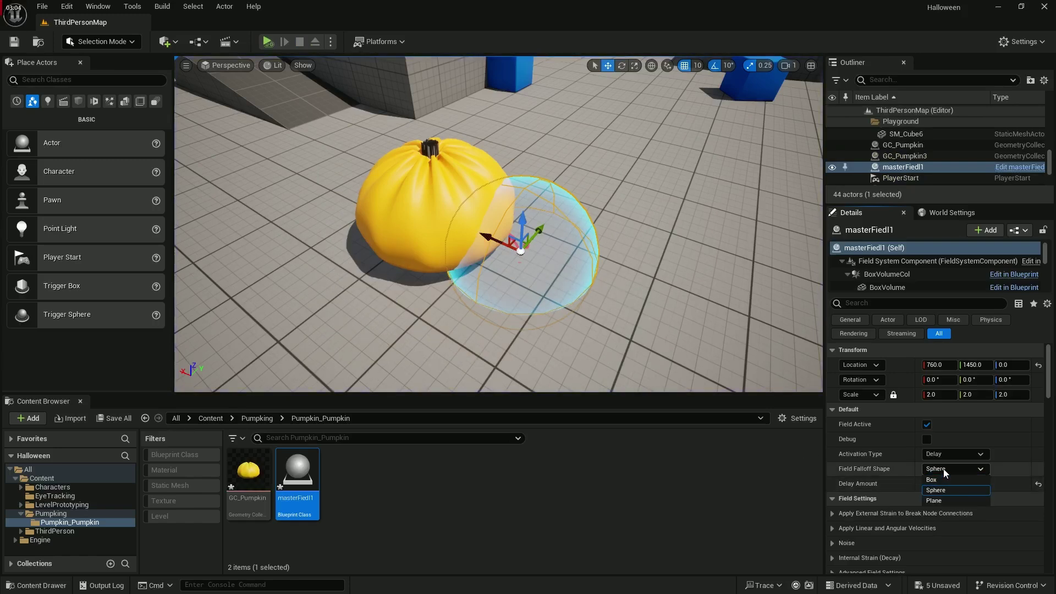
{"action": "left_click", "coordinate": [943, 454]}
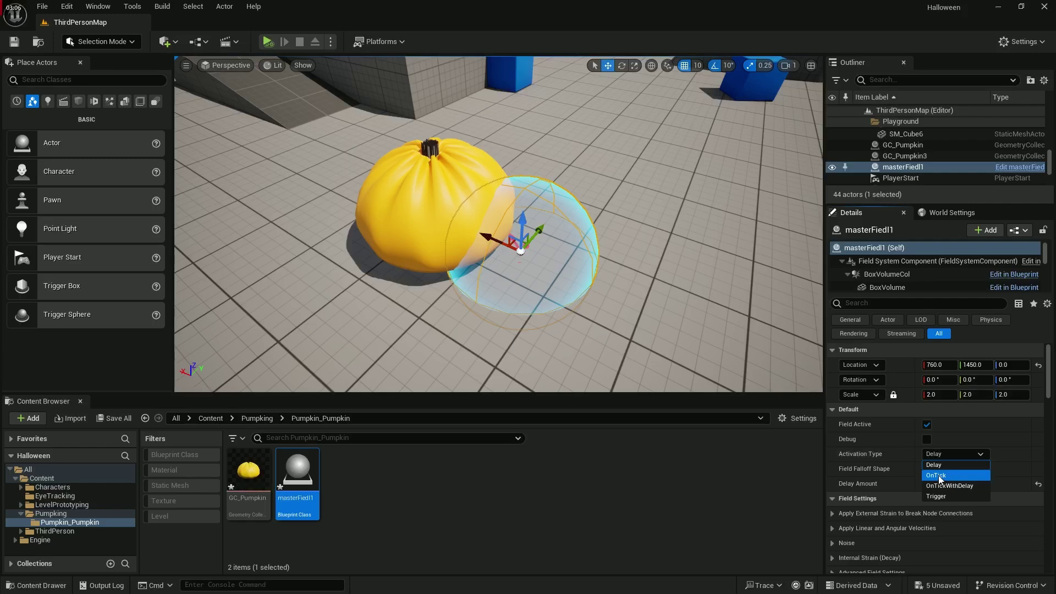
{"action": "left_click", "coordinate": [938, 476]}
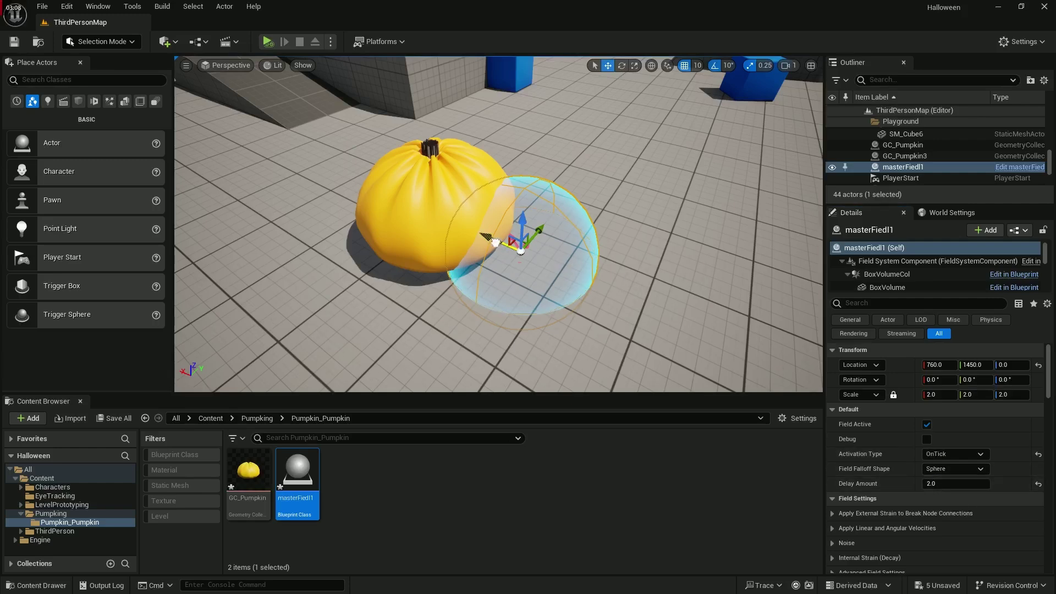
Move the field along X into the pumpkin to location 910.0 and set its Delay Amount to 0
{"action": "left_click_drag", "start_coordinate": [515, 249], "coordinate": [420, 216]}
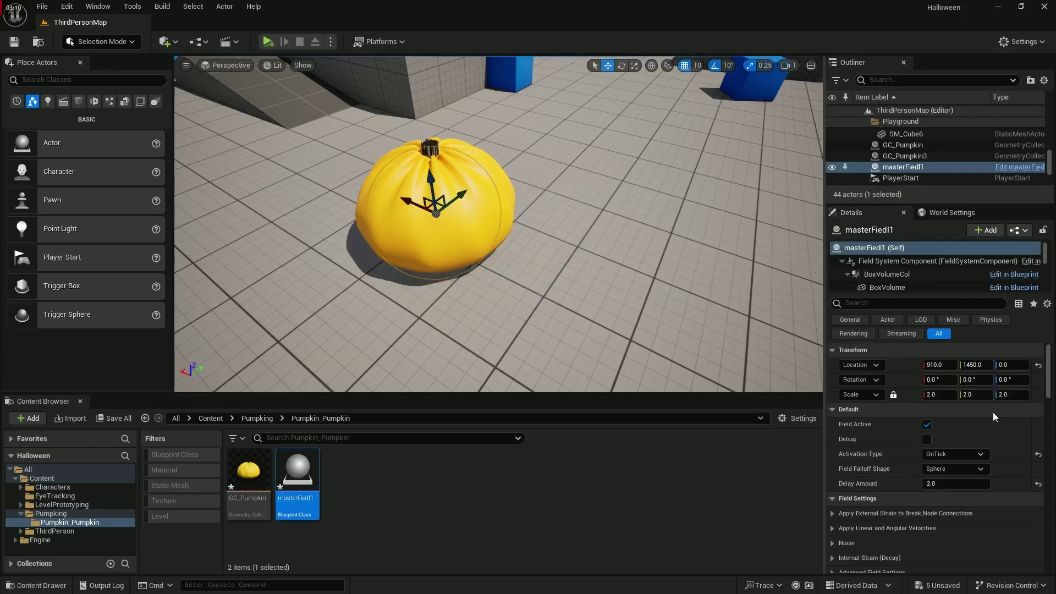
{"action": "type", "text": "0"}
{"action": "key", "text": "Return"}
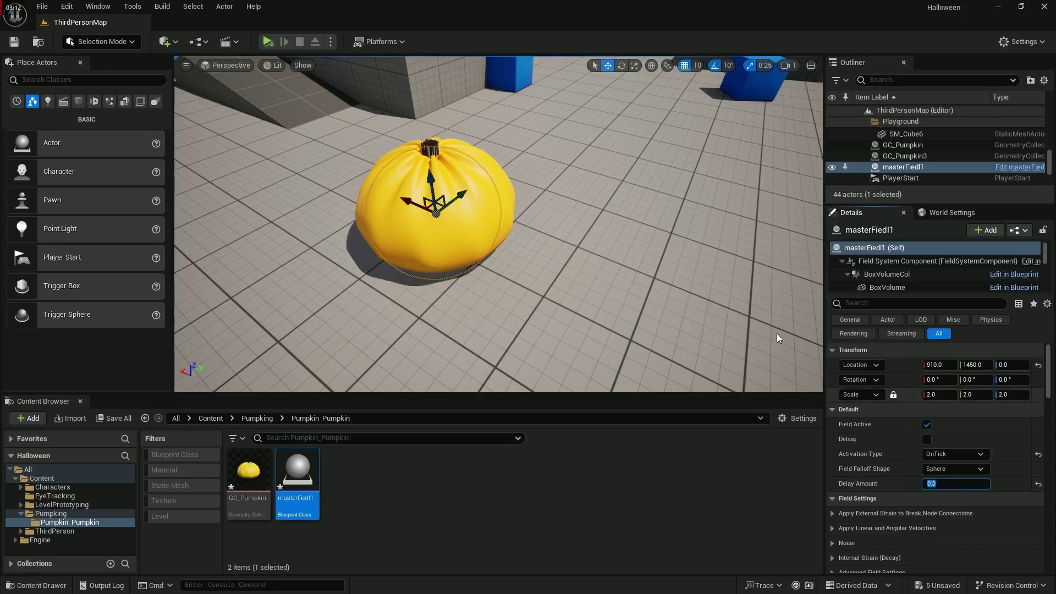
Simulate the level three times, examining from several angles how the field inside the pumpkin shatters it, and stop each run
{"action": "left_click", "coordinate": [266, 43]}
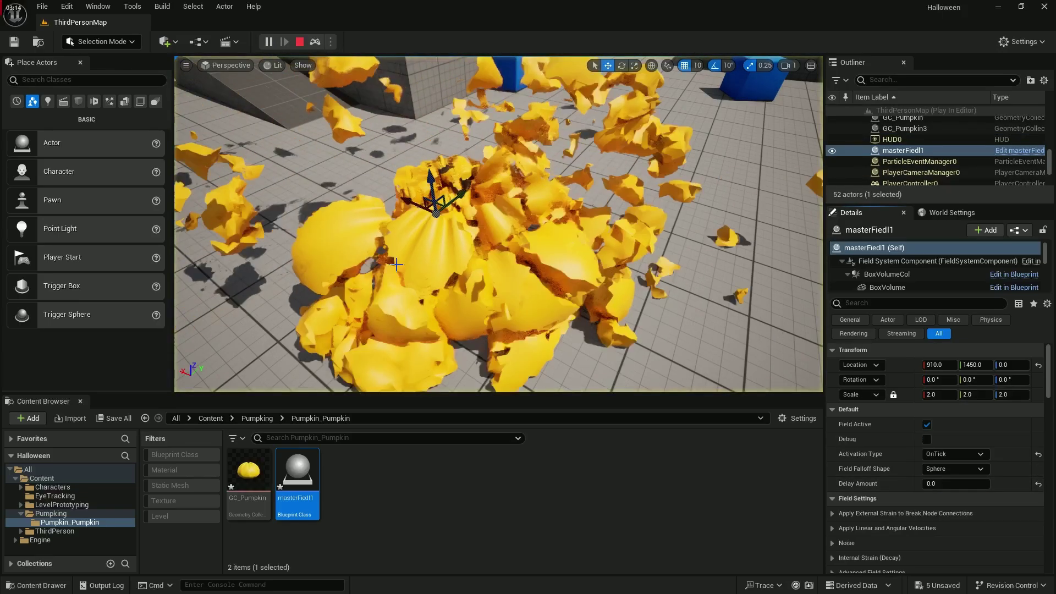
{"action": "mouse_move", "coordinate": [498, 224]}
{"action": "right_mouse_down"}
{"action": "mouse_move", "coordinate": [489, 242]}
{"action": "mouse_move", "coordinate": [511, 264]}
{"action": "mouse_move", "coordinate": [495, 220]}
{"action": "mouse_move", "coordinate": [523, 209]}
{"action": "mouse_move", "coordinate": [511, 215]}
{"action": "right_mouse_up"}
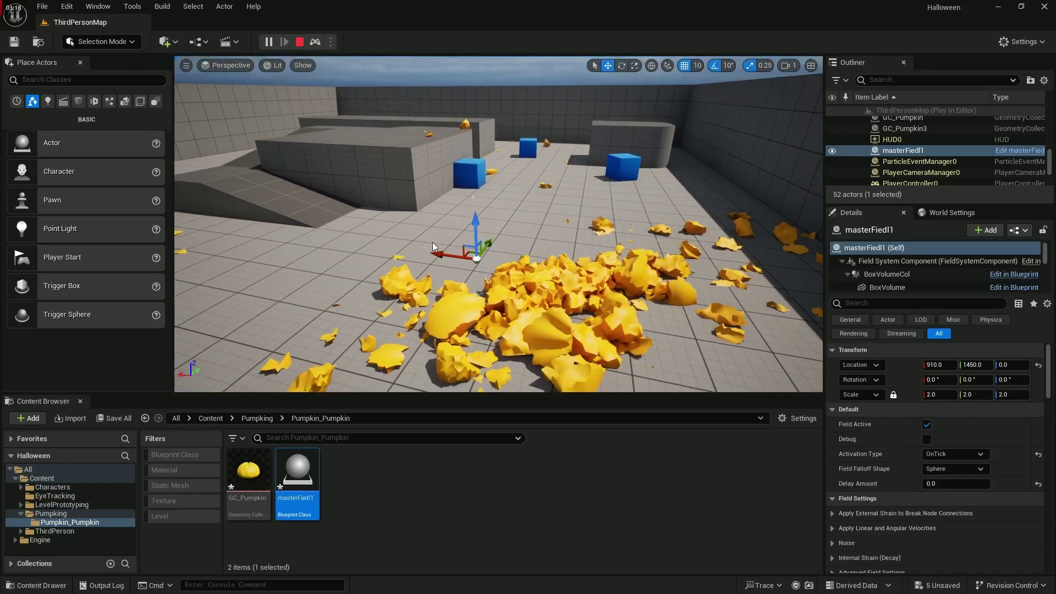
{"action": "key", "text": "Escape"}
{"action": "left_click", "coordinate": [268, 42]}
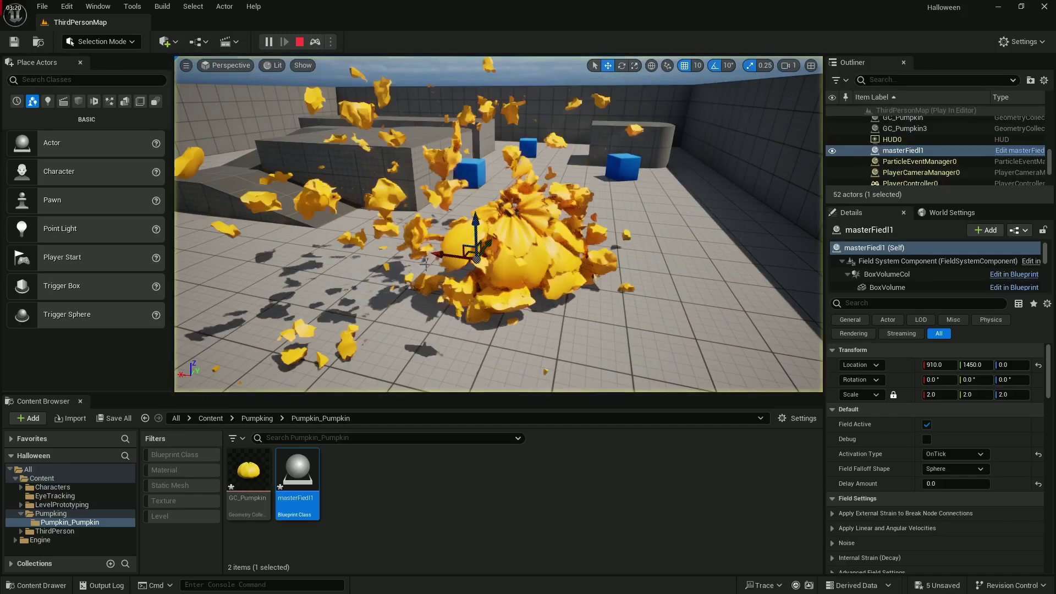
{"action": "right_click_drag", "start_coordinate": [434, 272], "coordinate": [421, 264]}
{"action": "left_click", "coordinate": [299, 42]}
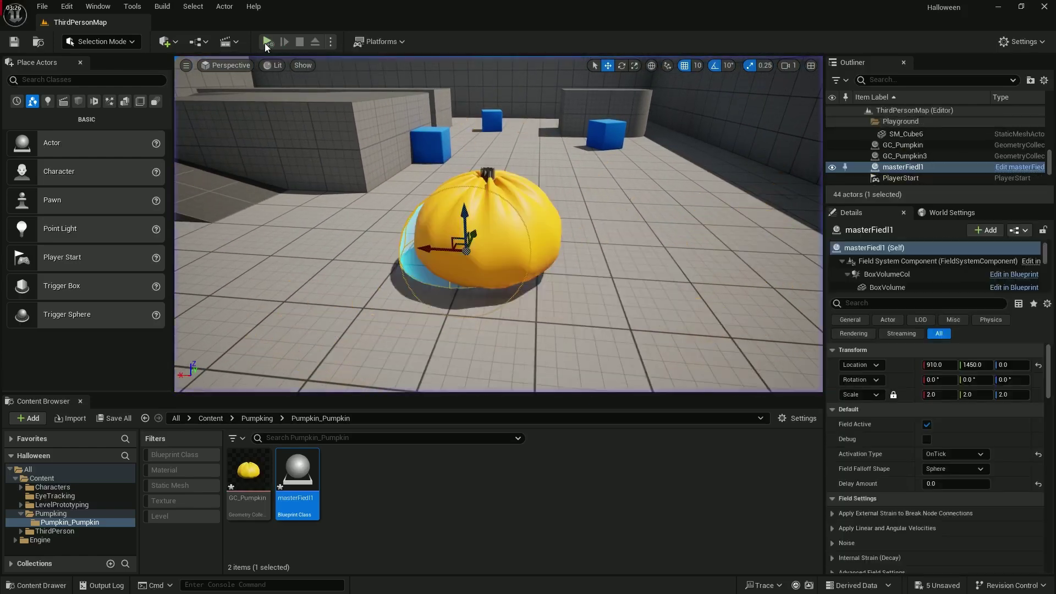
{"action": "left_click", "coordinate": [268, 42]}
{"action": "right_click_drag", "start_coordinate": [484, 263], "coordinate": [502, 275]}
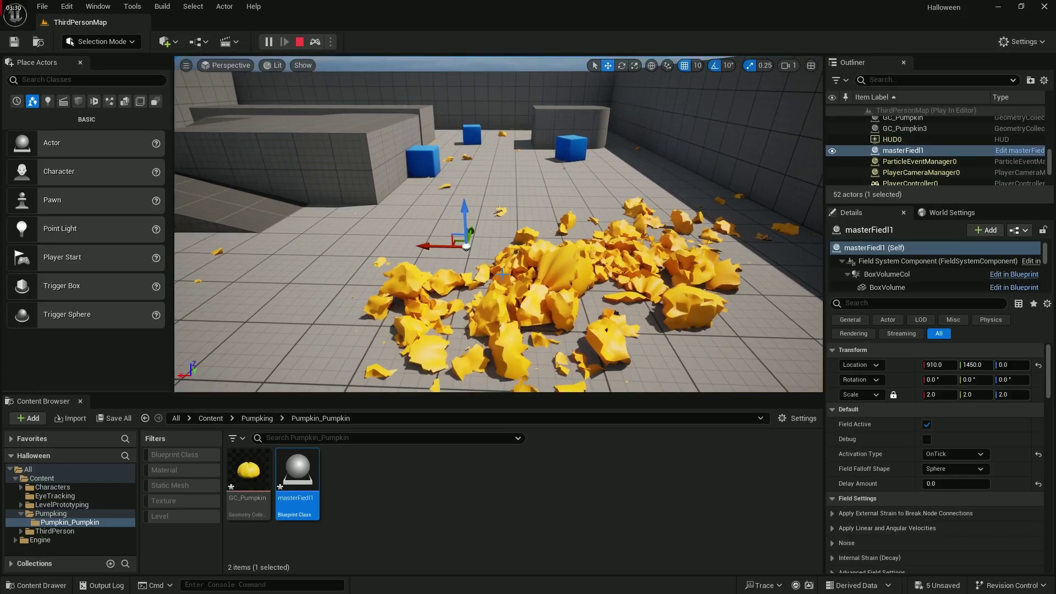
{"action": "key", "text": "Escape"}
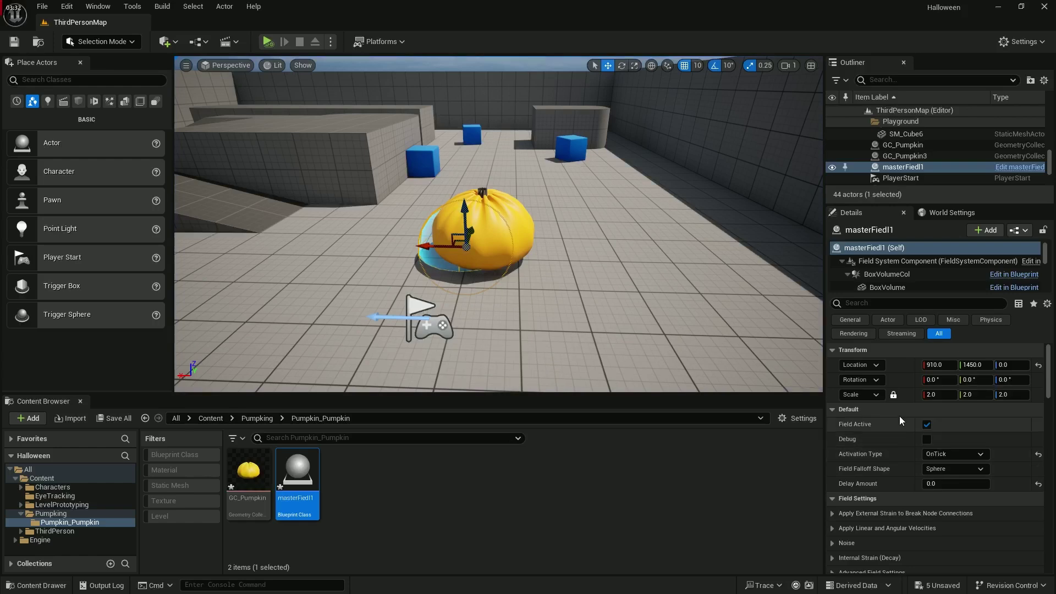
Move the field to X location 890.0 and scale it uniformly to 3.25 so it encloses the whole pumpkin
{"action": "left_click_drag", "start_coordinate": [433, 247], "coordinate": [495, 231]}
{"action": "key", "text": "e"}
{"action": "key", "text": "r"}
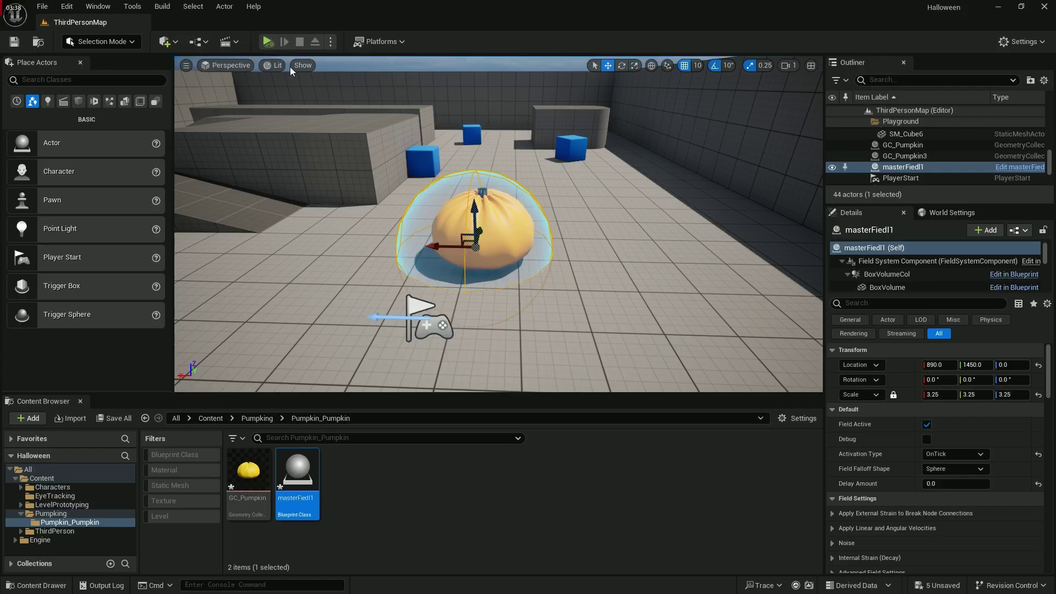
Simulate the level to check how the enlarged field blows the pumpkin apart, then stop it
{"action": "left_click", "coordinate": [268, 41]}
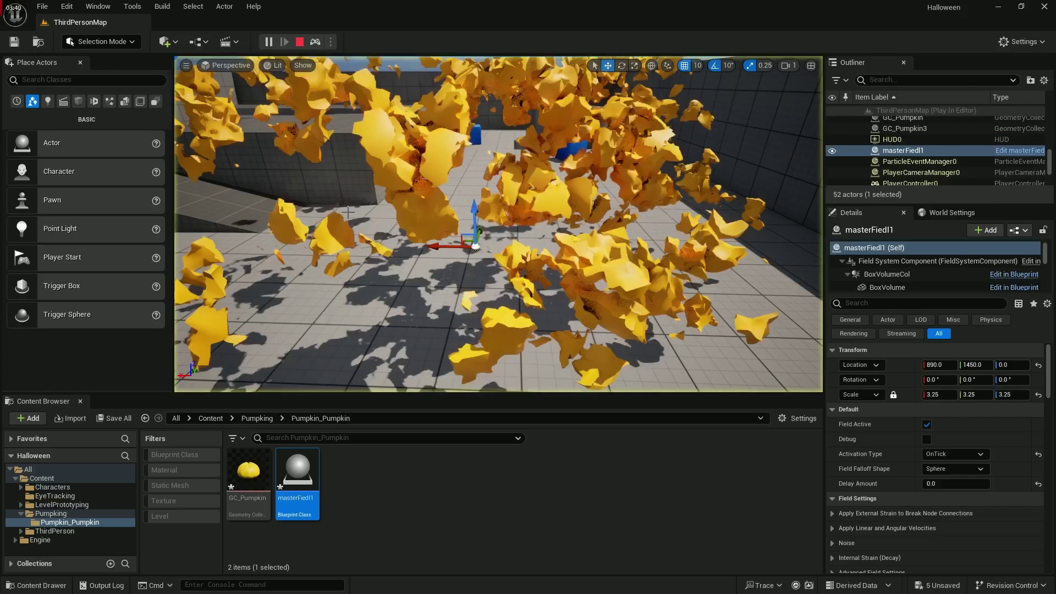
{"action": "right_click_drag", "start_coordinate": [498, 225], "coordinate": [487, 259]}
{"action": "key", "text": "Escape"}
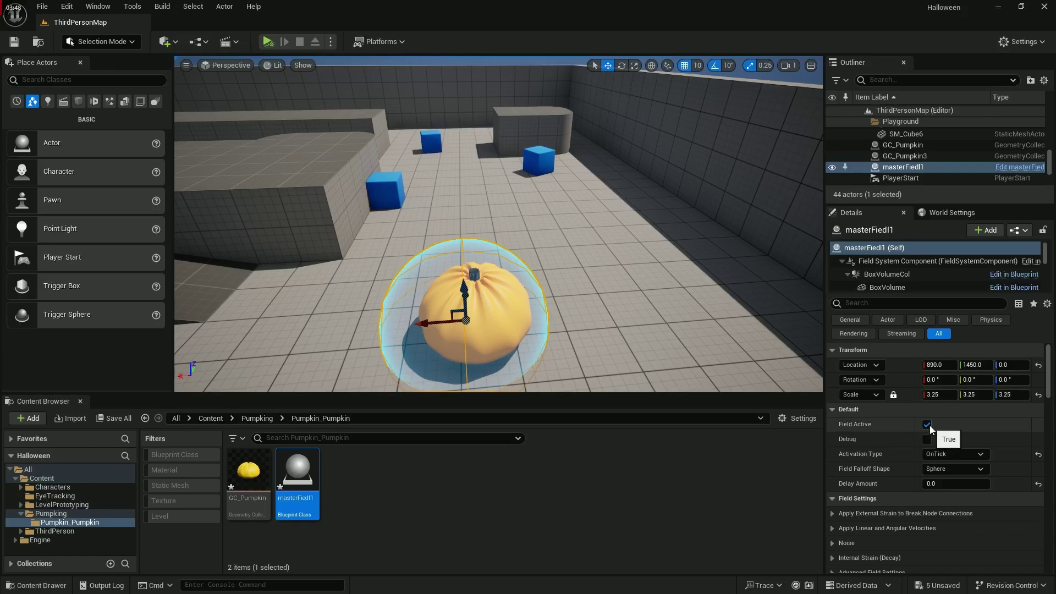
Turn off Field Active on the masterFiedl1 field
{"action": "left_click", "coordinate": [927, 425]}
{"action": "scroll", "coordinate": [437, 377], "scroll_direction": "up", "scroll_amount": 3}
{"action": "scroll", "coordinate": [436, 377], "scroll_direction": "down", "scroll_amount": 3}
Open the Level Blueprint and add a reference to the masterFiedl1 actor in its Event Graph
{"action": "left_click", "coordinate": [198, 41]}
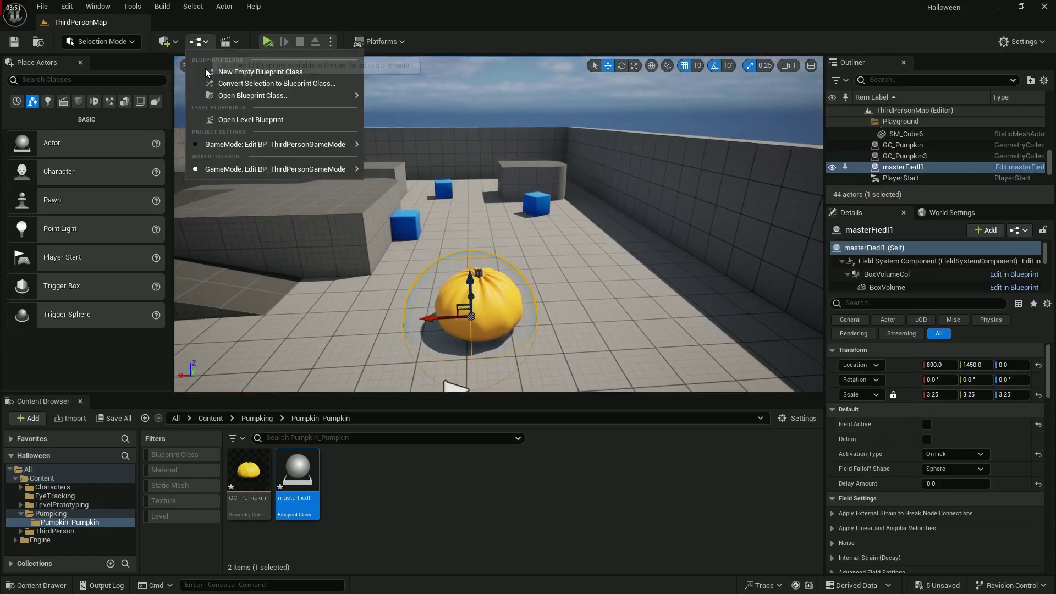
{"action": "left_click", "coordinate": [237, 119]}
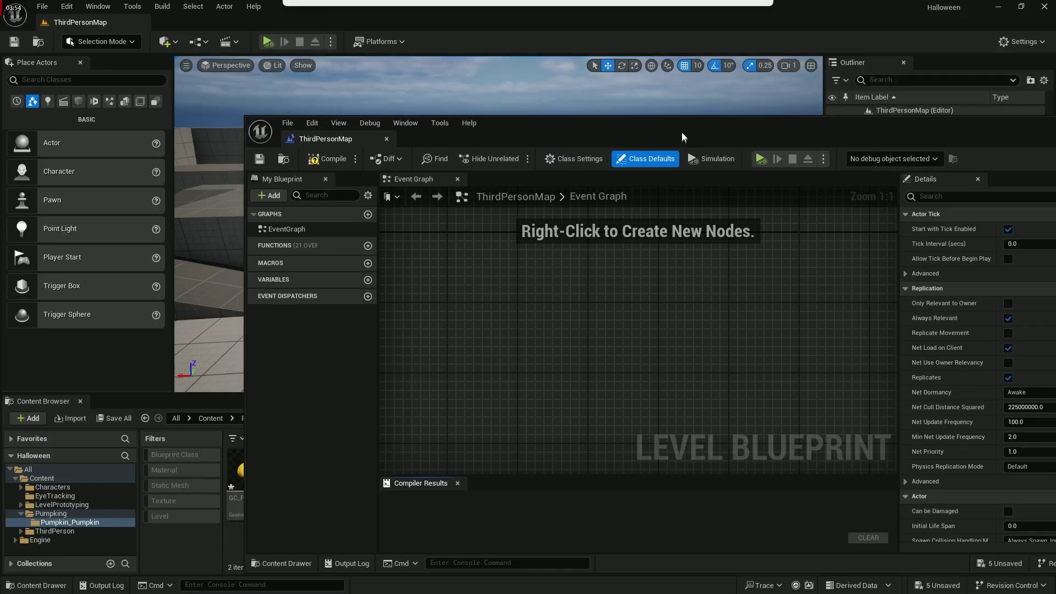
{"action": "right_click", "coordinate": [630, 305]}
{"action": "left_click", "coordinate": [661, 361]}
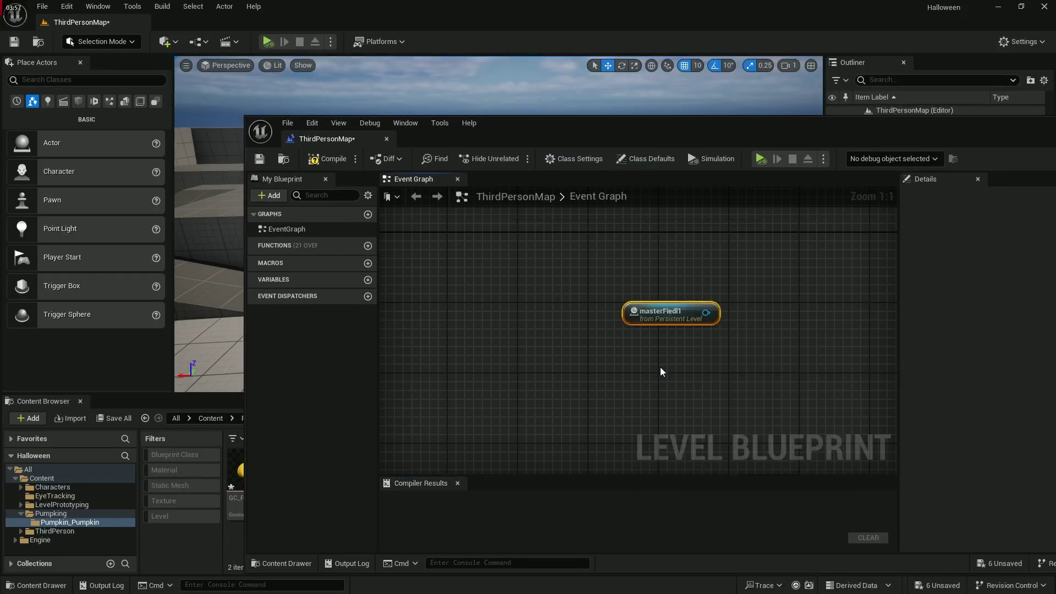
{"action": "right_click_drag", "start_coordinate": [661, 362], "coordinate": [502, 401]}
{"action": "left_click_drag", "start_coordinate": [553, 353], "coordinate": [638, 318]}
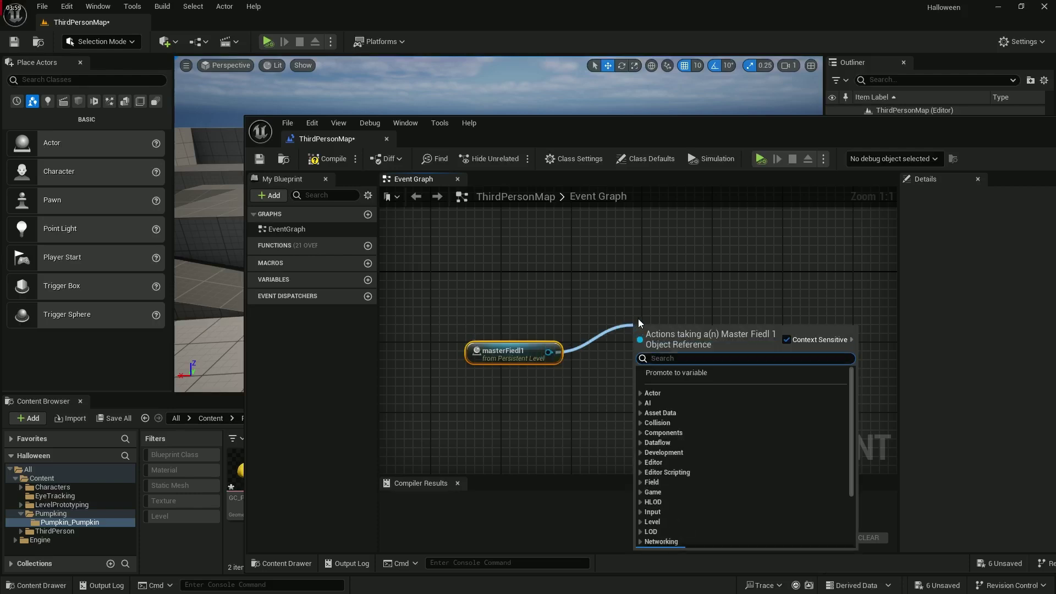
{"action": "type", "text": "field ac"}
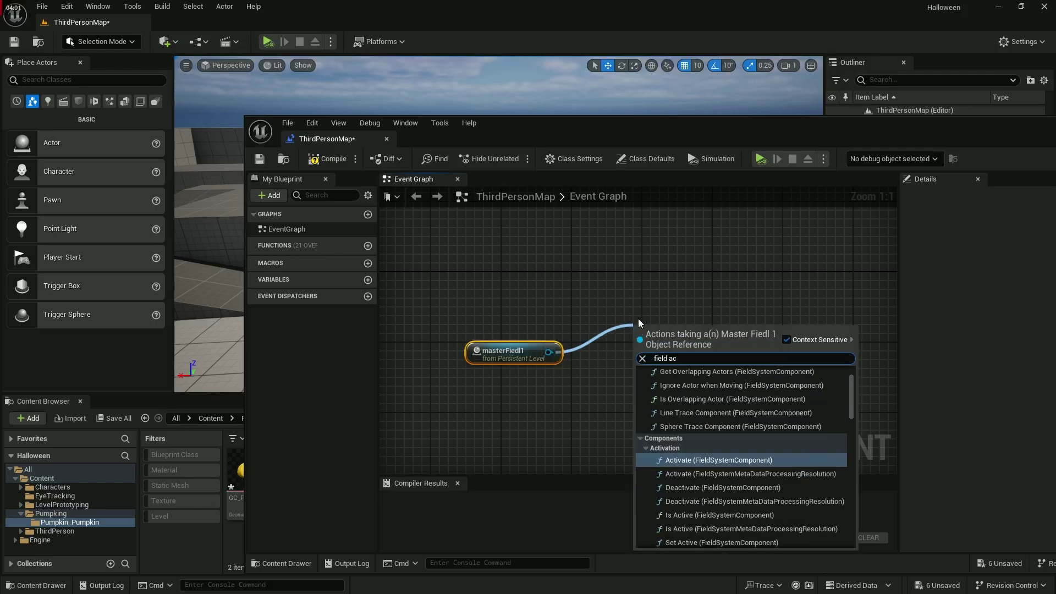
{"action": "type", "text": "tiva"}
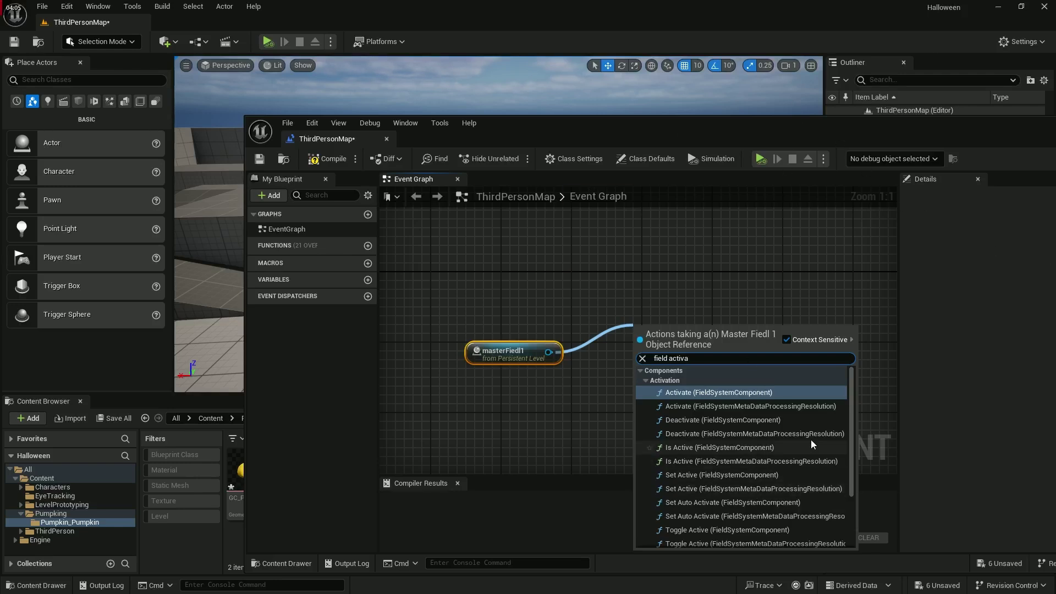
{"action": "left_click_drag", "start_coordinate": [850, 399], "coordinate": [838, 490]}
{"action": "left_click_drag", "start_coordinate": [707, 123], "coordinate": [529, 225]}
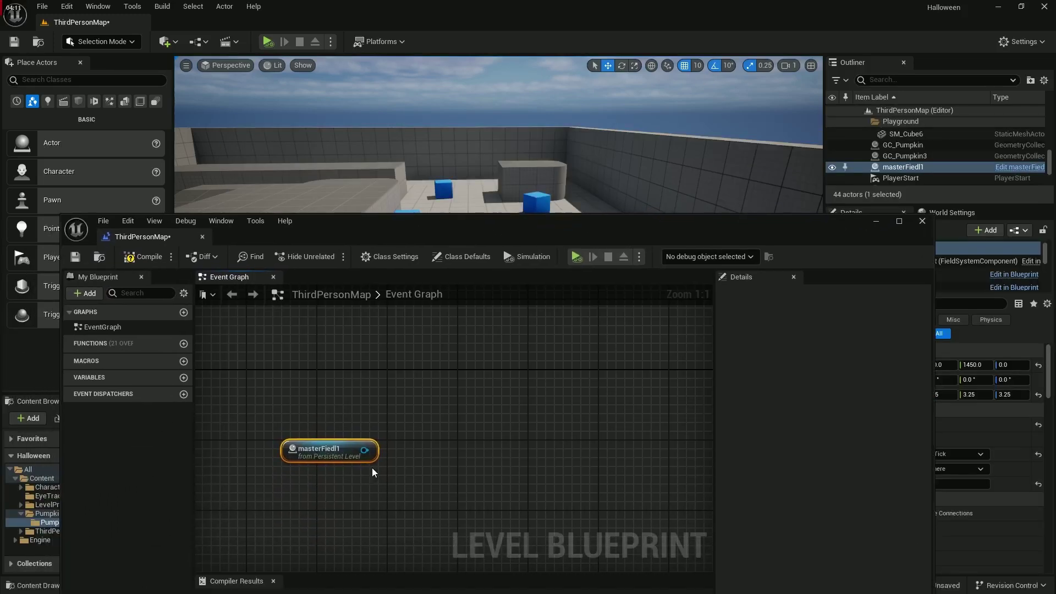
Add a Set Field Active node from the masterFiedl1 reference, enable Field Active on it and place it beside the reference
{"action": "left_click_drag", "start_coordinate": [364, 450], "coordinate": [594, 423]}
{"action": "type", "text": "f"}
{"action": "key", "text": "BackSpace"}
{"action": "type", "text": "set field ac"}
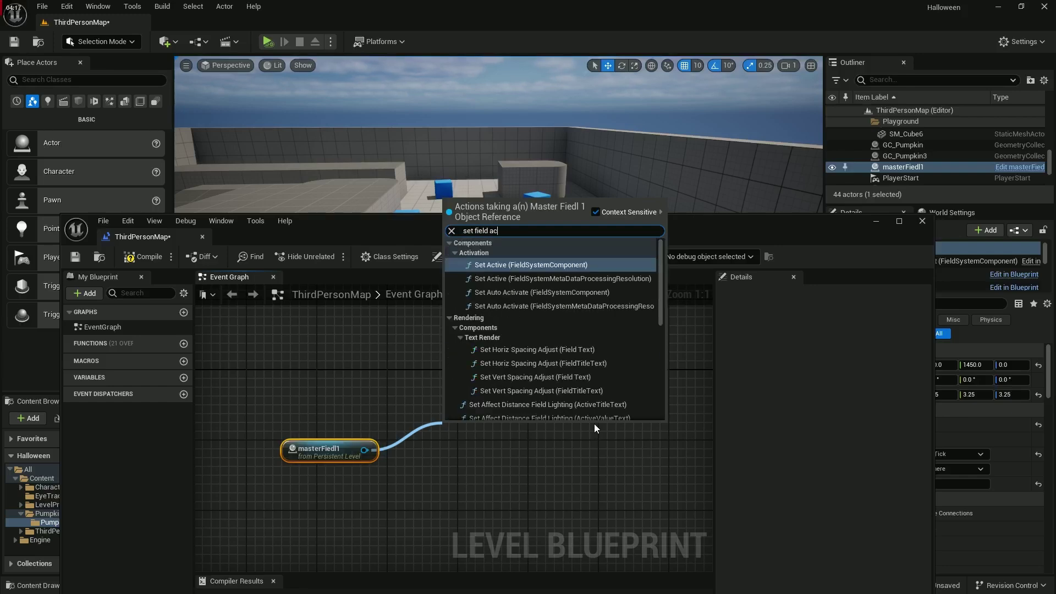
{"action": "type", "text": "tiv"}
{"action": "left_click", "coordinate": [509, 376]}
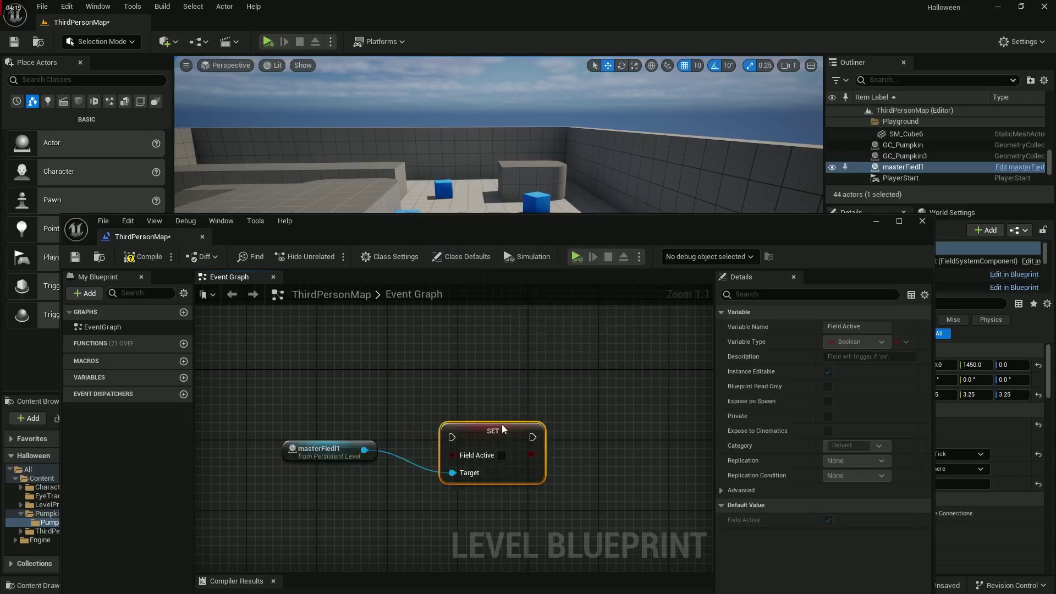
{"action": "left_click", "coordinate": [501, 455]}
{"action": "left_click_drag", "start_coordinate": [493, 434], "coordinate": [516, 393]}
Add an Event BeginPlay node and wire it through a Delay of 2.0 seconds into the Set Field Active node
{"action": "right_click_drag", "start_coordinate": [425, 362], "coordinate": [511, 405]}
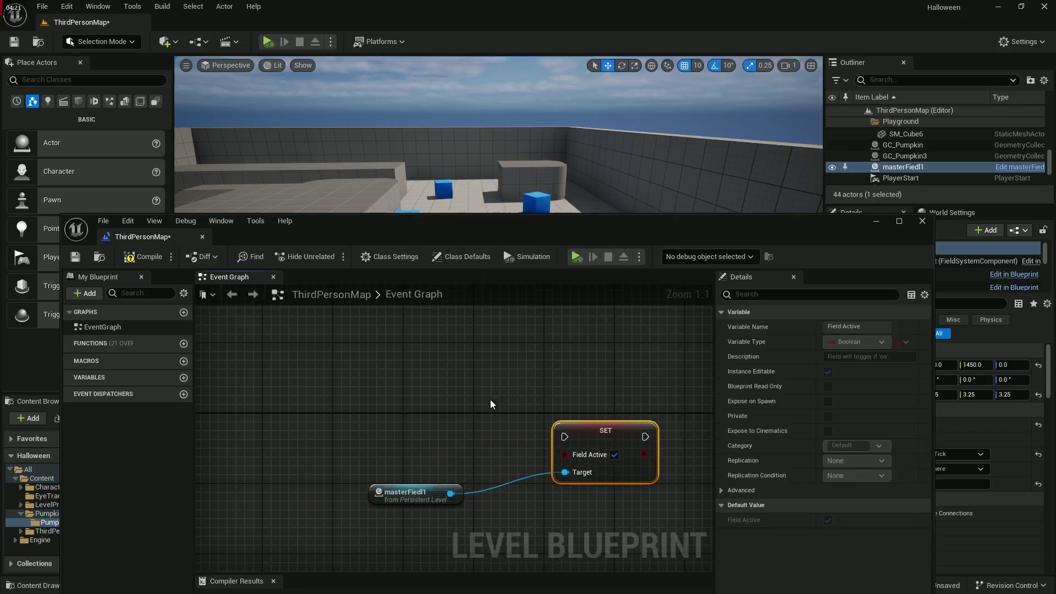
{"action": "key", "text": "p"}
{"action": "left_click", "coordinate": [257, 412]}
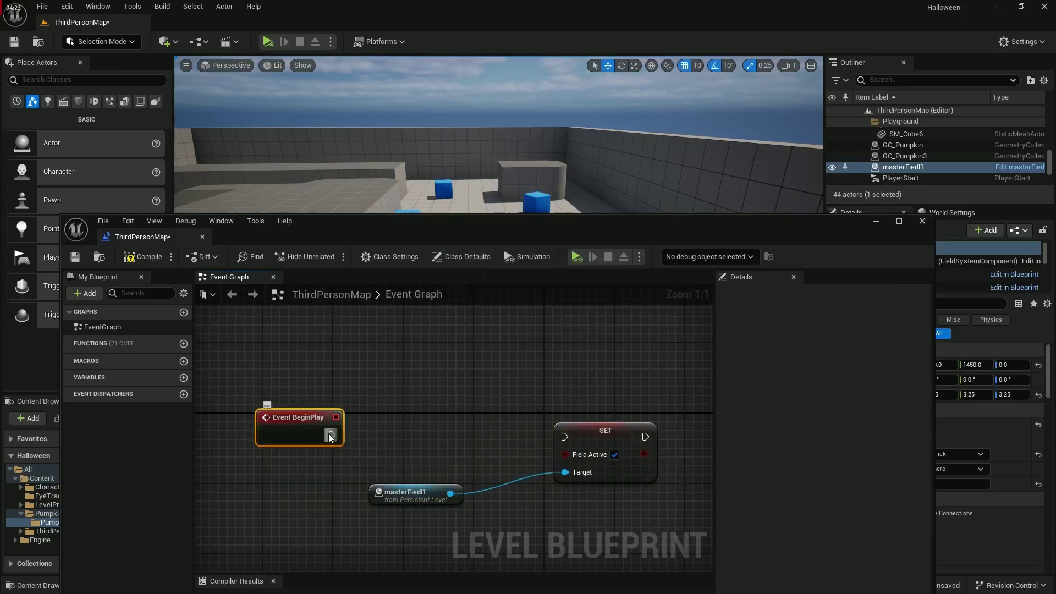
{"action": "left_click", "coordinate": [361, 424]}
{"action": "left_click_drag", "start_coordinate": [363, 429], "coordinate": [390, 420]}
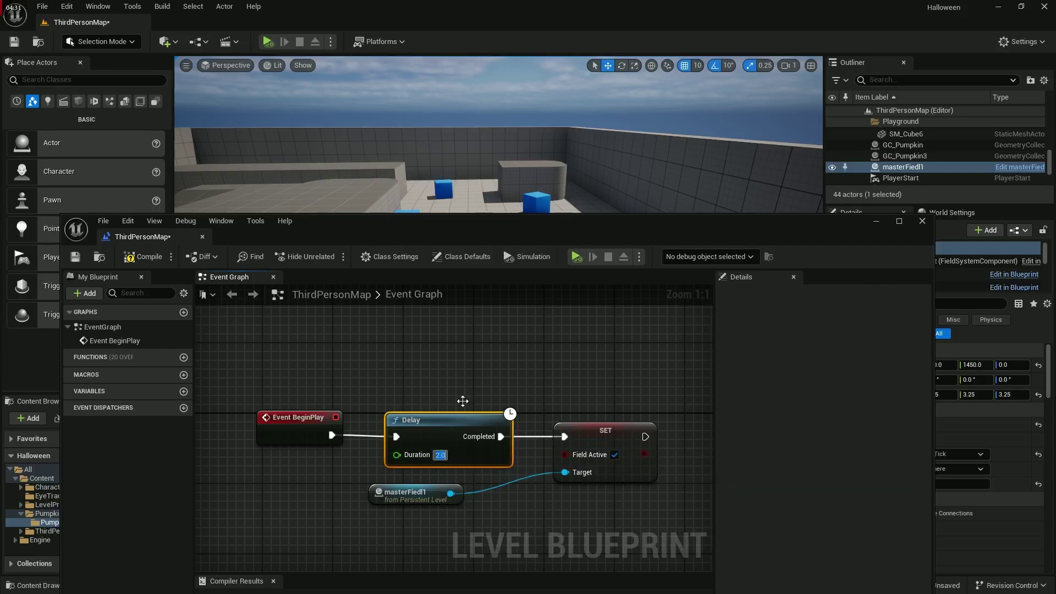
Compile the Level Blueprint, simulate the level to check the delayed breaking of the pumpkin, and stop the run
{"action": "left_click_drag", "start_coordinate": [460, 216], "coordinate": [615, 499]}
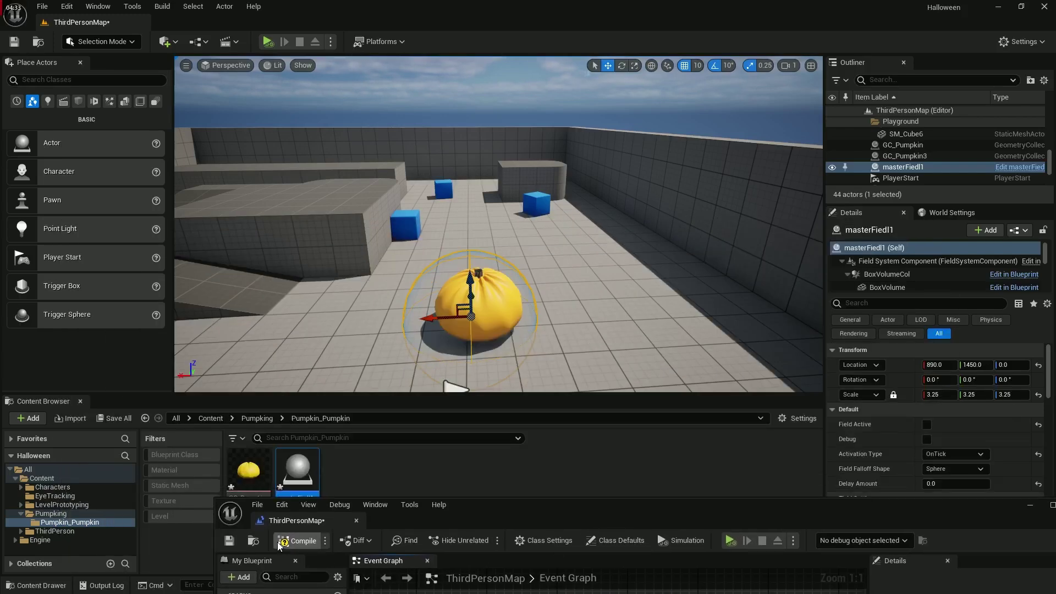
{"action": "left_click", "coordinate": [269, 41]}
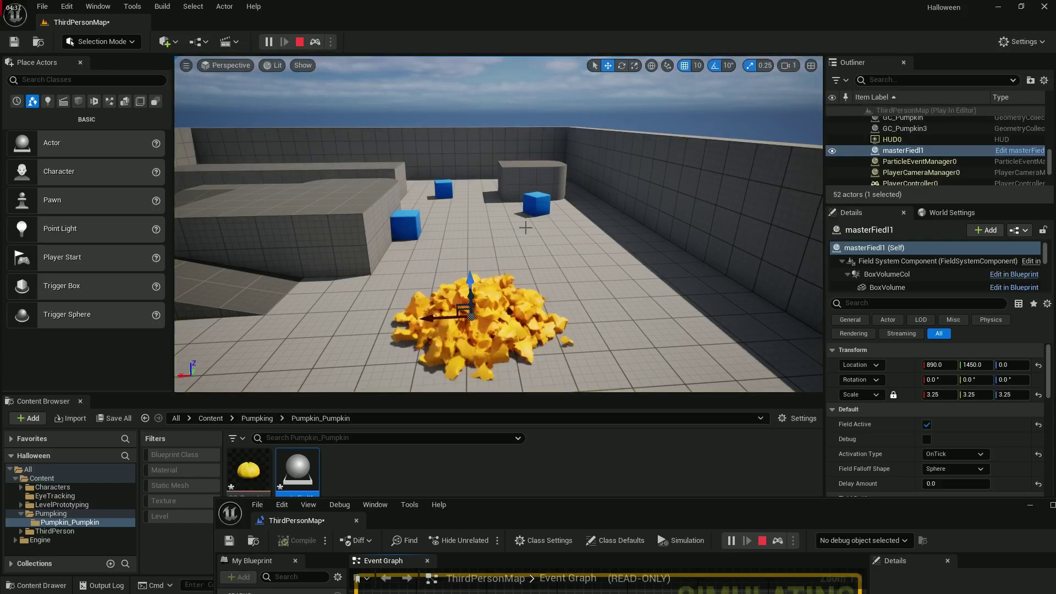
{"action": "key", "text": "Escape"}
Delete the Event BeginPlay and Delay nodes from the Event Graph
{"action": "left_click_drag", "start_coordinate": [589, 505], "coordinate": [539, 170]}
{"action": "left_click_drag", "start_coordinate": [378, 331], "coordinate": [498, 377]}
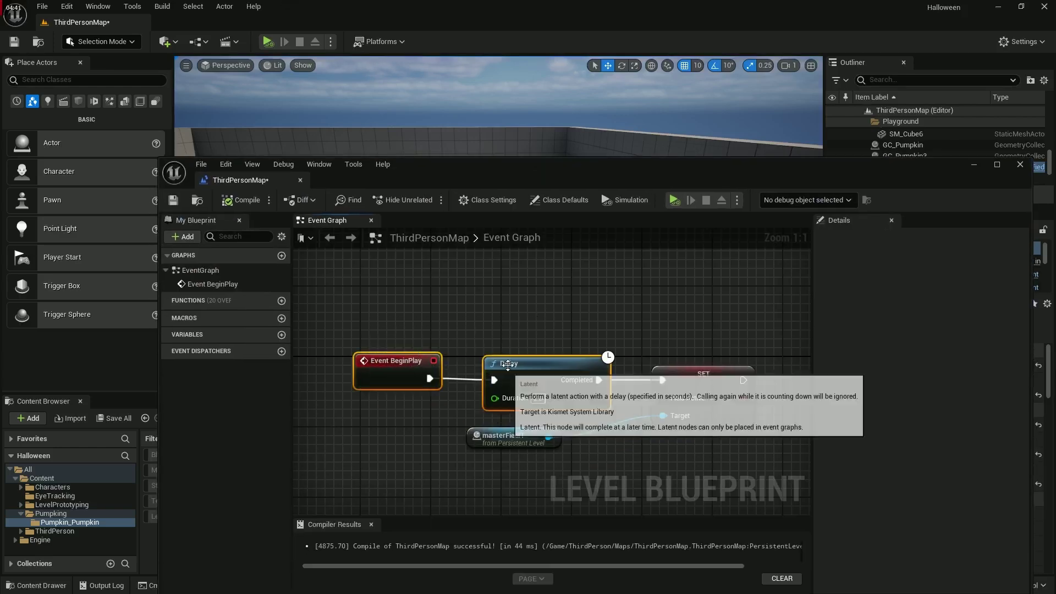
{"action": "key", "text": "Delete"}
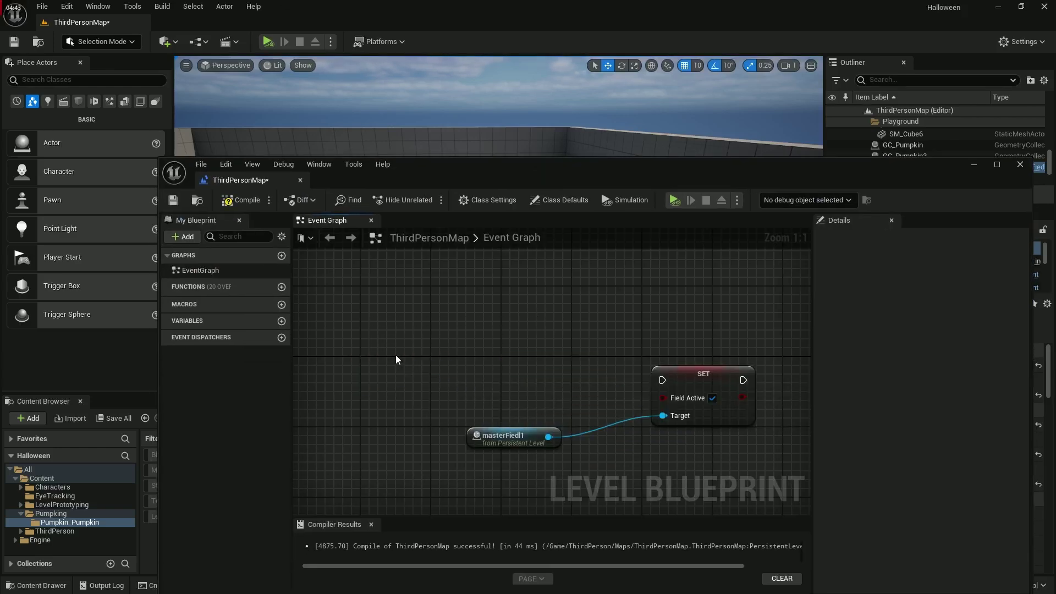
Place a Trigger Box on the floor beside the pumpkin at location X 670.0, Y 1300.0, Z 0.0
{"action": "right_click_drag", "start_coordinate": [392, 361], "coordinate": [485, 360]}
{"action": "left_click_drag", "start_coordinate": [417, 165], "coordinate": [537, 438]}
{"action": "right_click_drag", "start_coordinate": [475, 261], "coordinate": [449, 324]}
{"action": "key", "text": "s"}
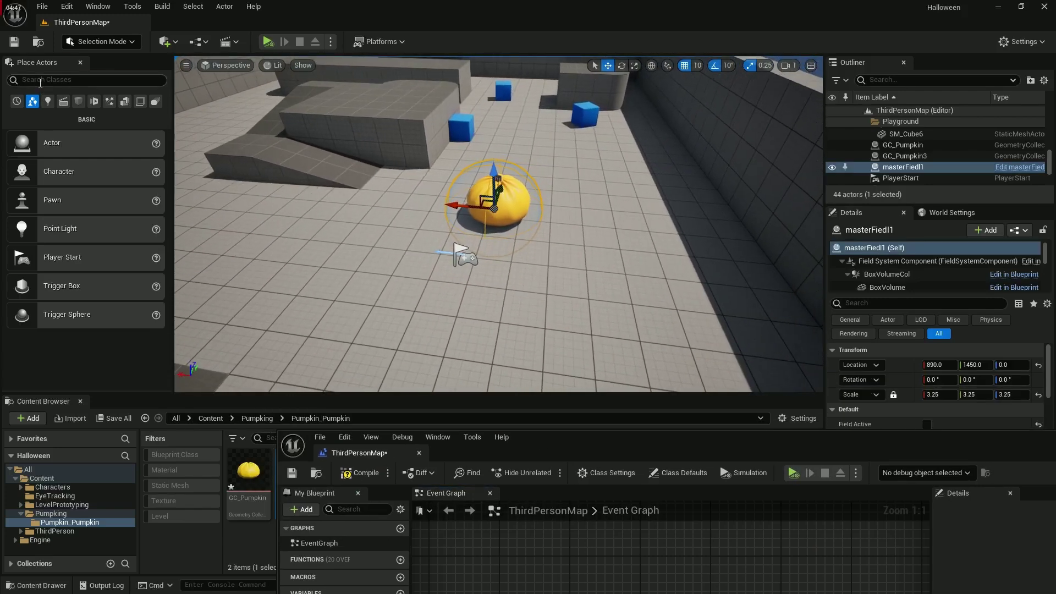
{"action": "type", "text": "box"}
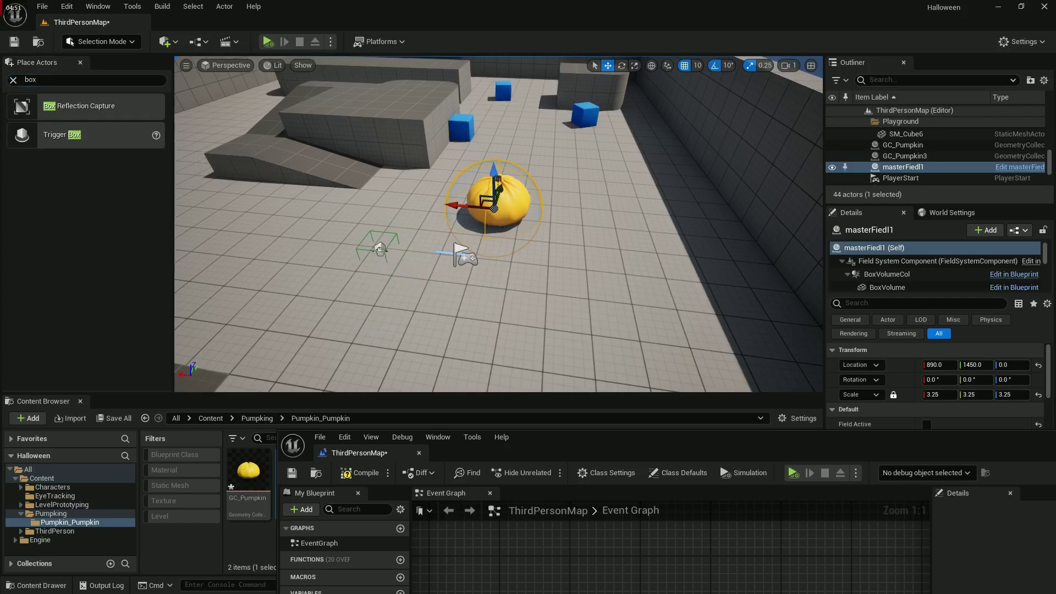
{"action": "left_click_drag", "start_coordinate": [556, 241], "coordinate": [557, 242]}
{"action": "key", "text": "e"}
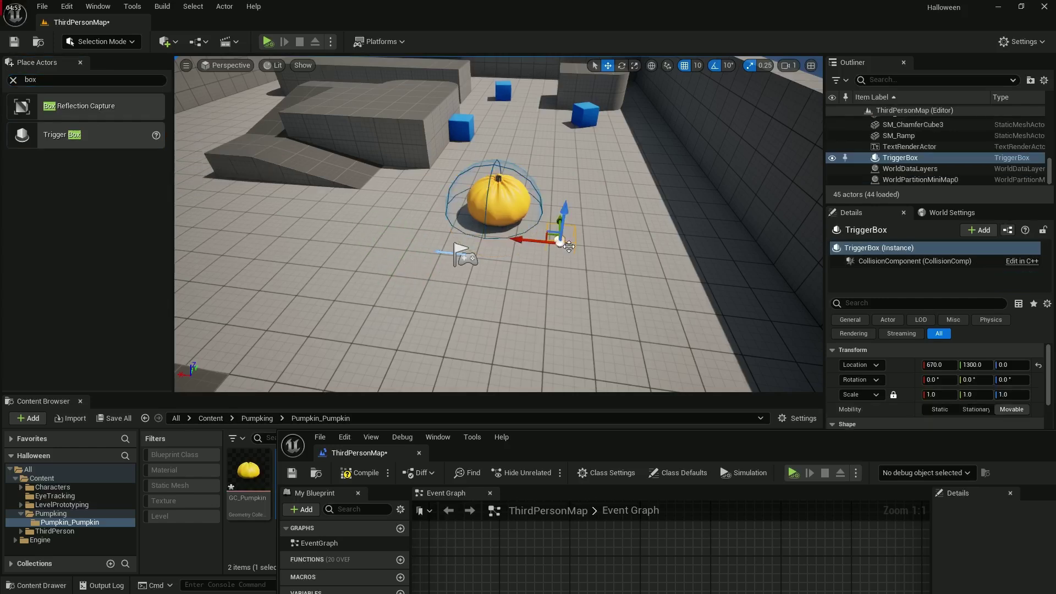
{"action": "key", "text": "r"}
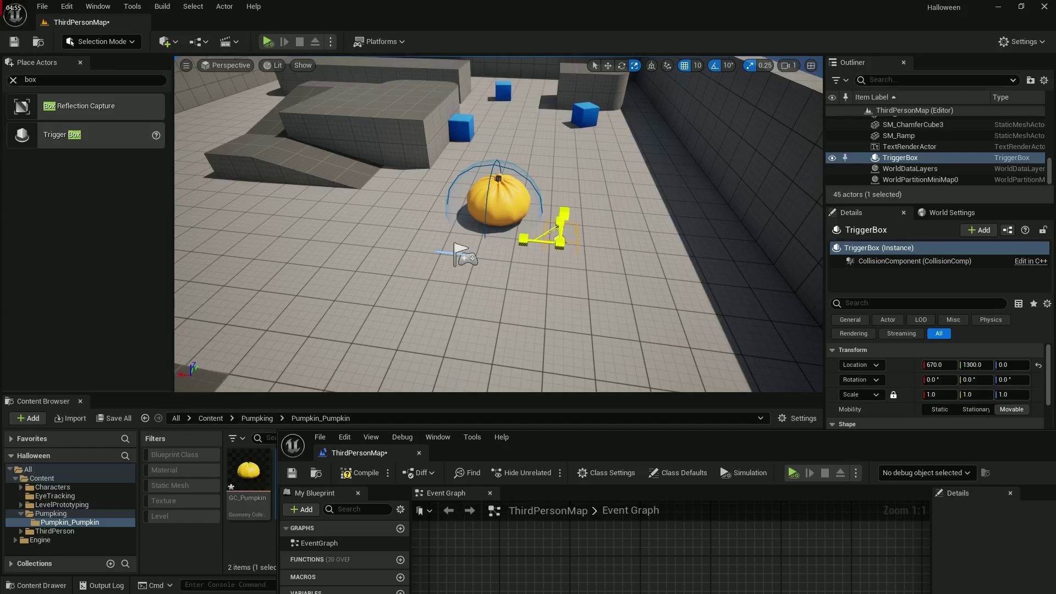
Add an On Actor Begin Overlap event for the trigger box to the Level Blueprint's Event Graph
{"action": "left_click_drag", "start_coordinate": [580, 441], "coordinate": [510, 153]}
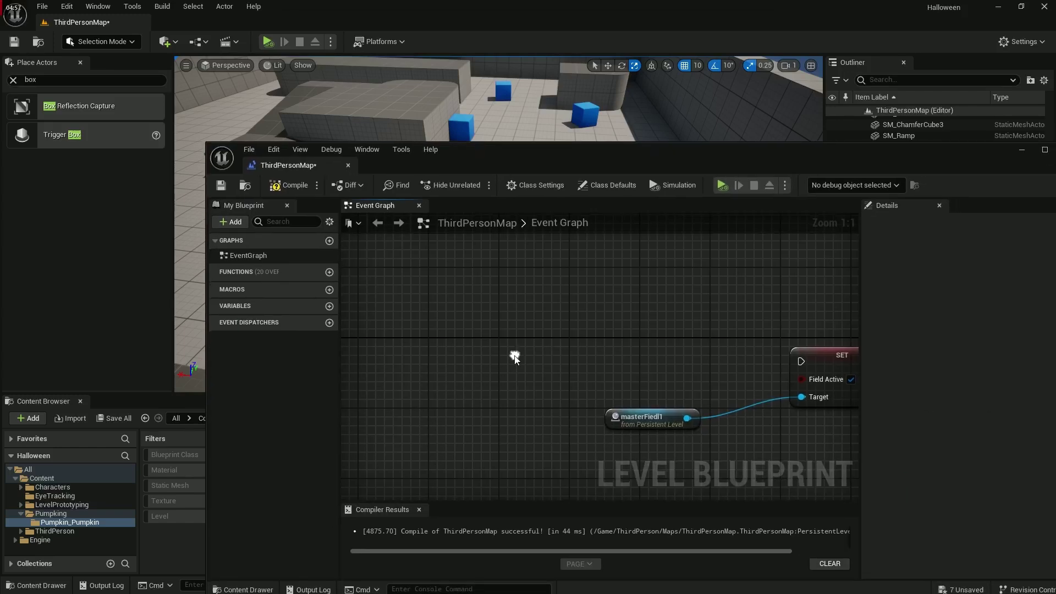
{"action": "right_click", "coordinate": [511, 410]}
{"action": "left_click", "coordinate": [521, 390]}
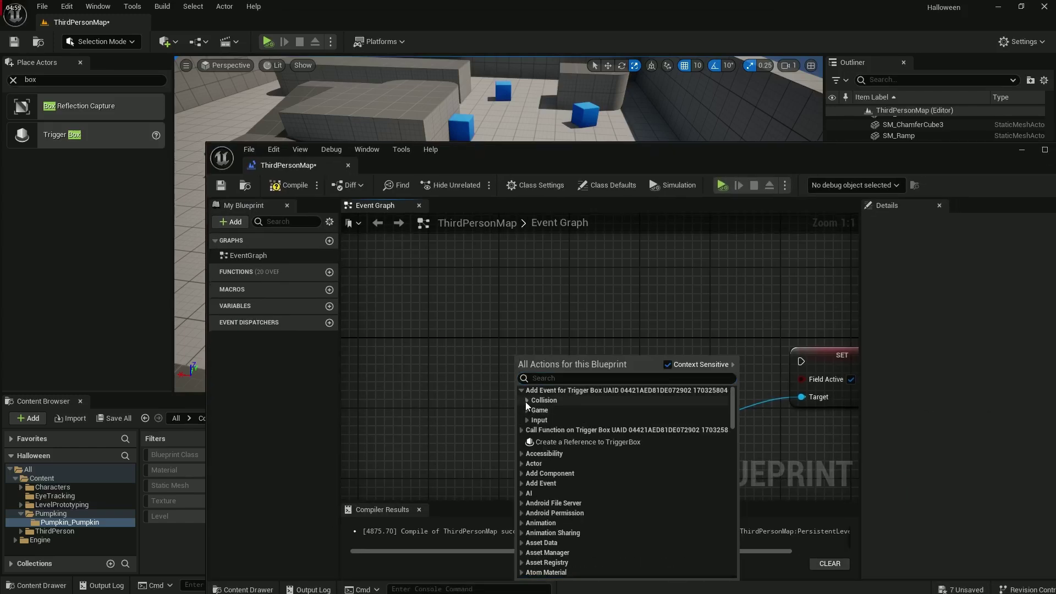
{"action": "left_click", "coordinate": [527, 400]}
{"action": "left_click", "coordinate": [550, 413]}
Cast the overlap event's Other Actor to BP_ThirdPersonCharacter and connect the successful cast to the Set Field Active node
{"action": "left_click_drag", "start_coordinate": [594, 407], "coordinate": [600, 331]}
{"action": "type", "text": "third"}
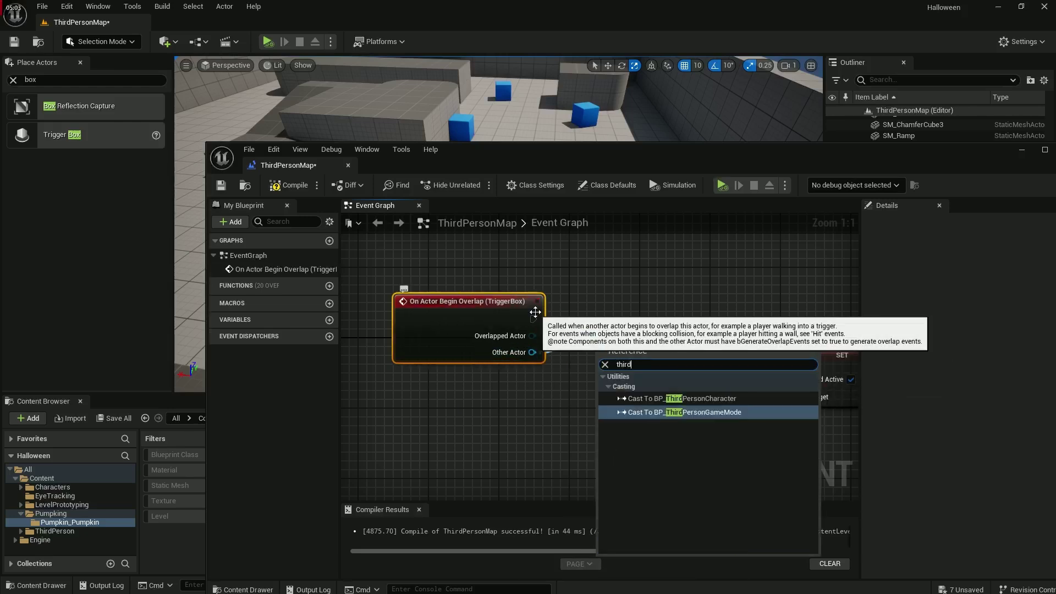
{"action": "left_click", "coordinate": [665, 397]}
{"action": "left_click_drag", "start_coordinate": [660, 340], "coordinate": [642, 304]}
{"action": "left_click_drag", "start_coordinate": [729, 317], "coordinate": [753, 347]}
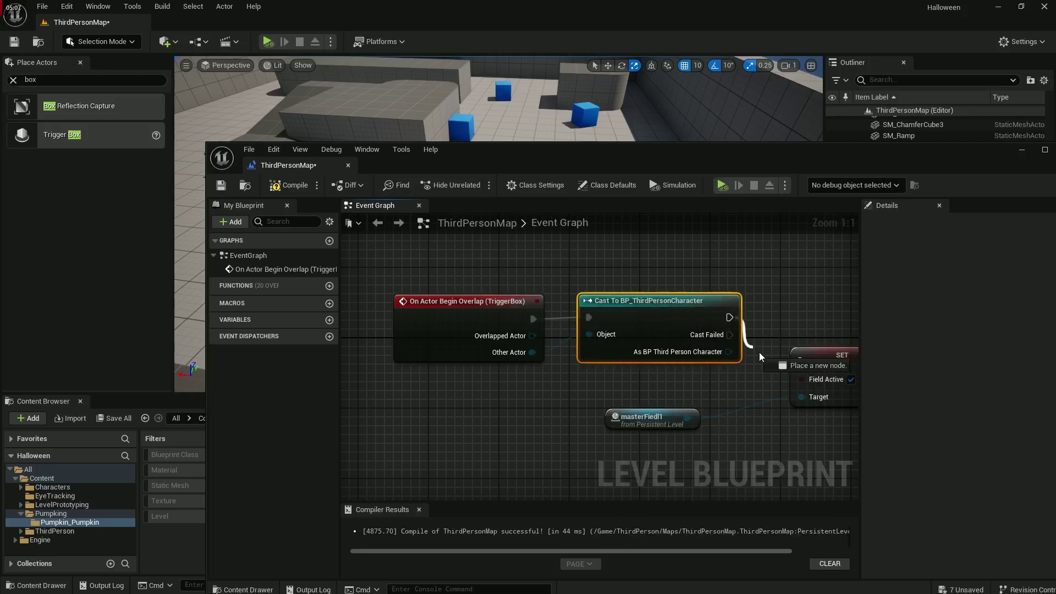
Compile the Level Blueprint, play in the selected viewport, walk the character into the trigger box to test the pumpkin's breakup, and stop
{"action": "left_click_drag", "start_coordinate": [695, 158], "coordinate": [815, 450]}
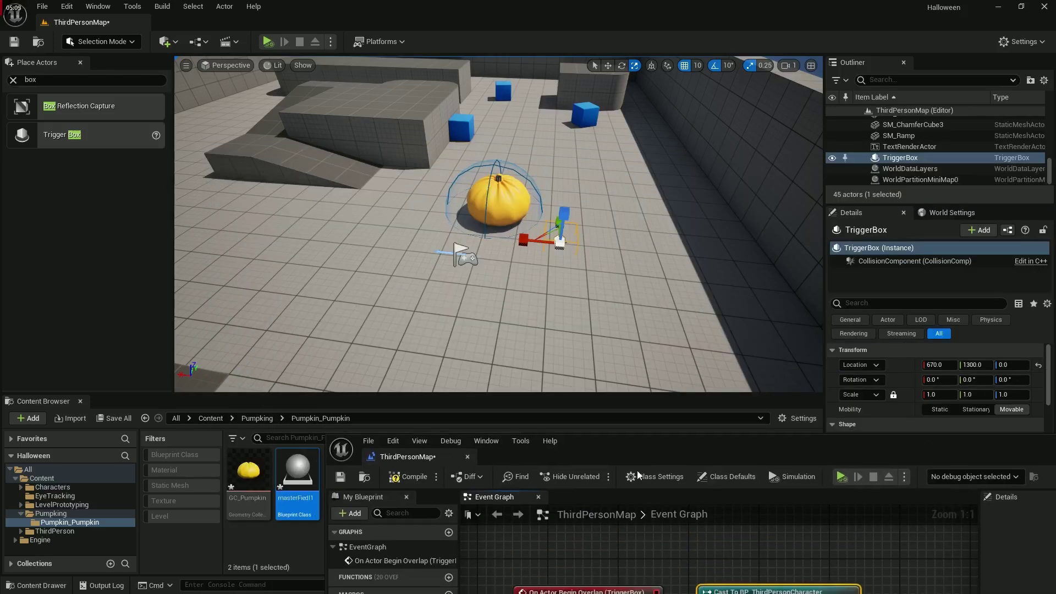
{"action": "left_click", "coordinate": [331, 42]}
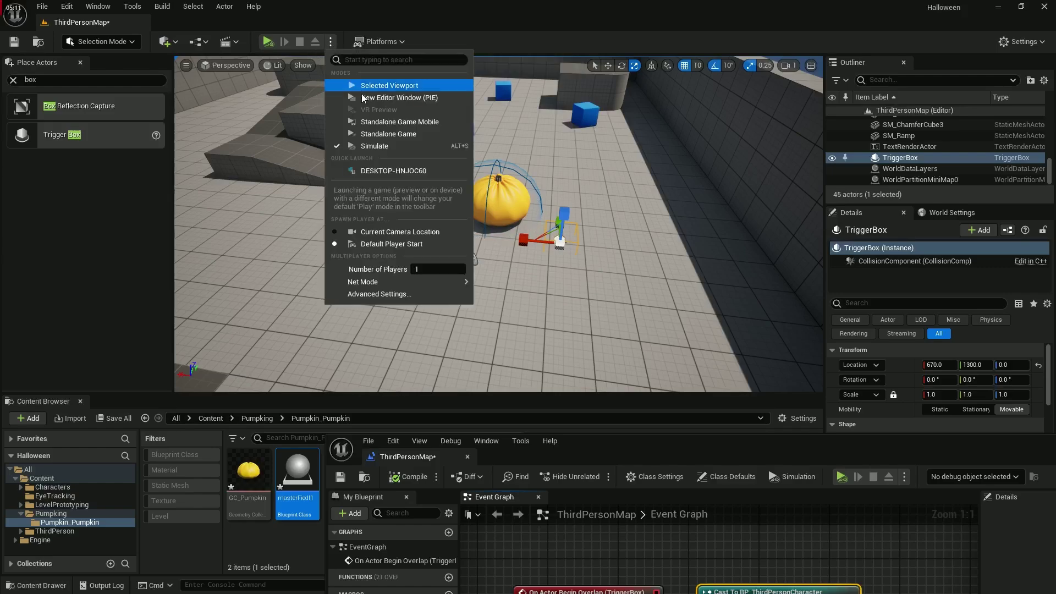
{"action": "left_click", "coordinate": [379, 88]}
{"action": "key", "text": "w"}
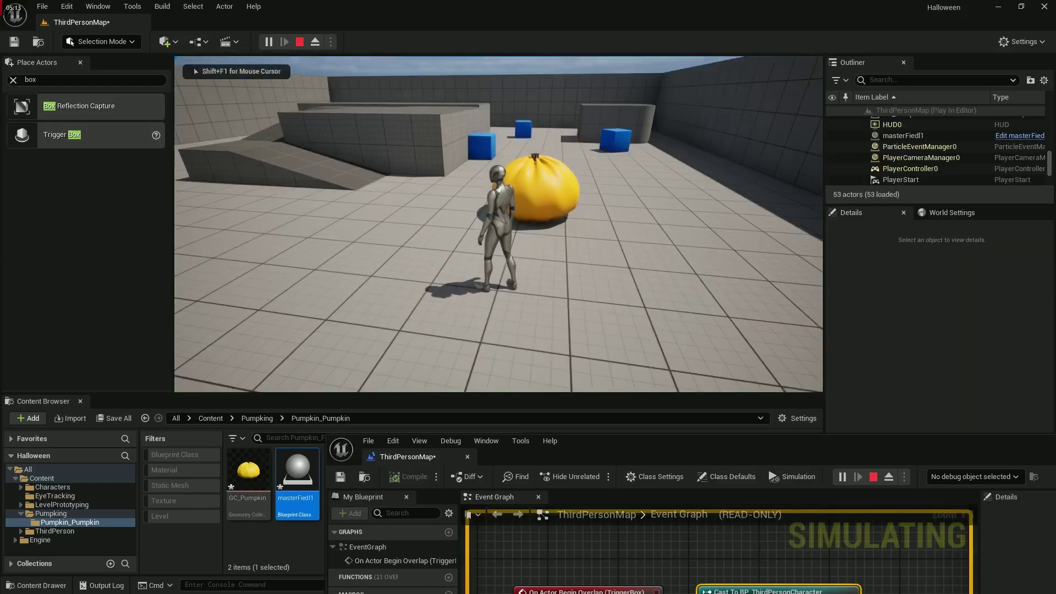
{"action": "key", "text": "s"}
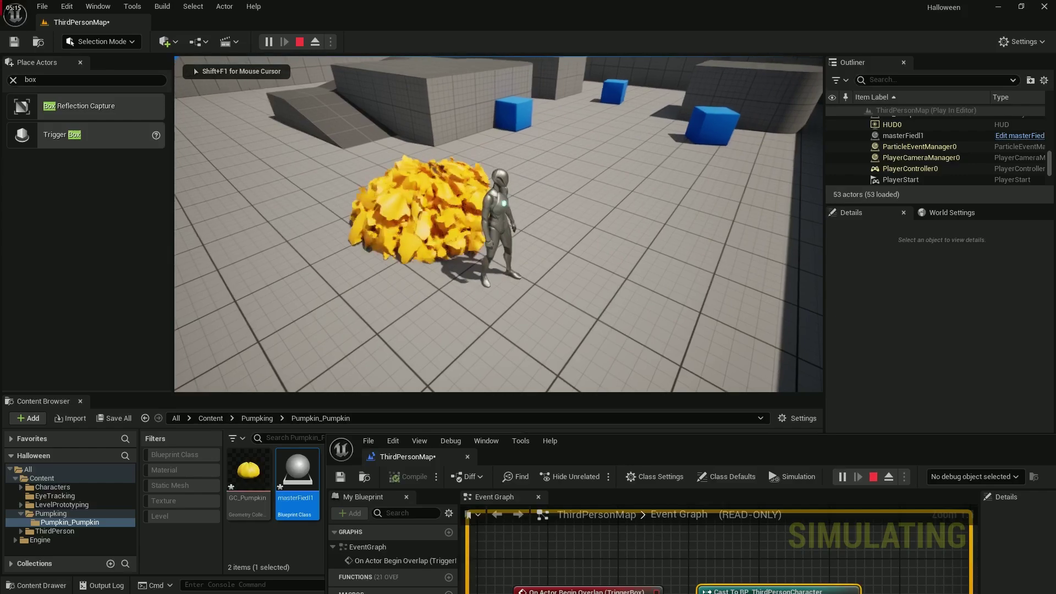
{"action": "key", "text": "Escape"}
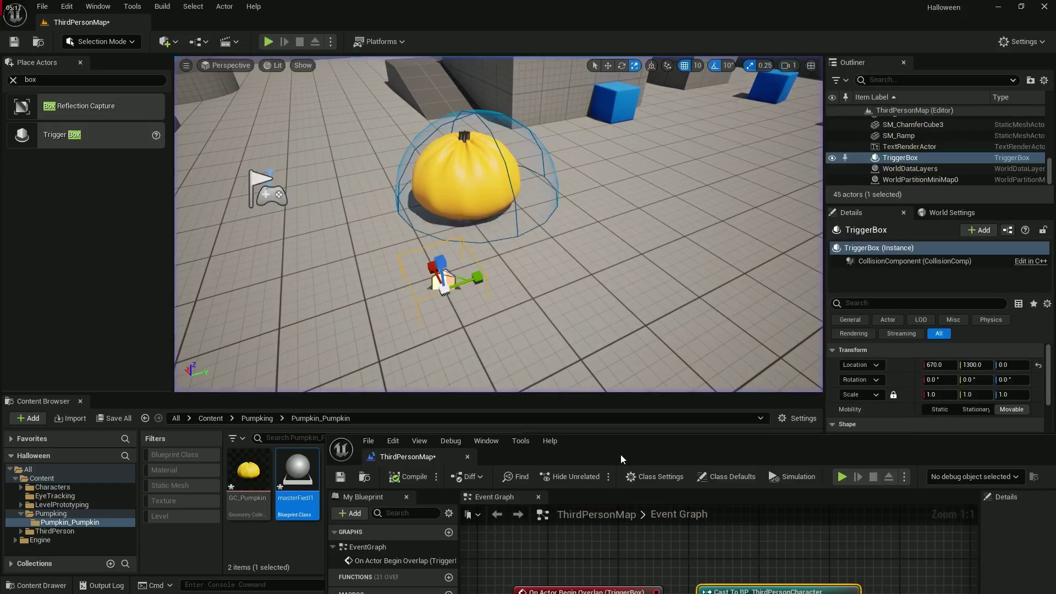
Close the Level Blueprint, place another GC_Pumpkin in the level near the first one and raise it above the floor
{"action": "double_click", "coordinate": [624, 448]}
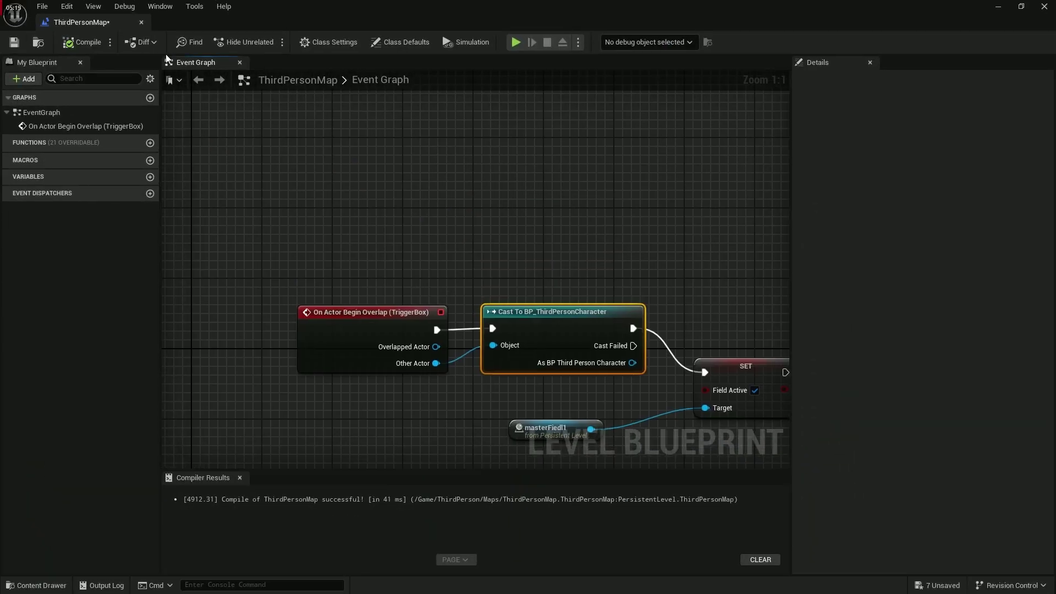
{"action": "left_click", "coordinate": [141, 22]}
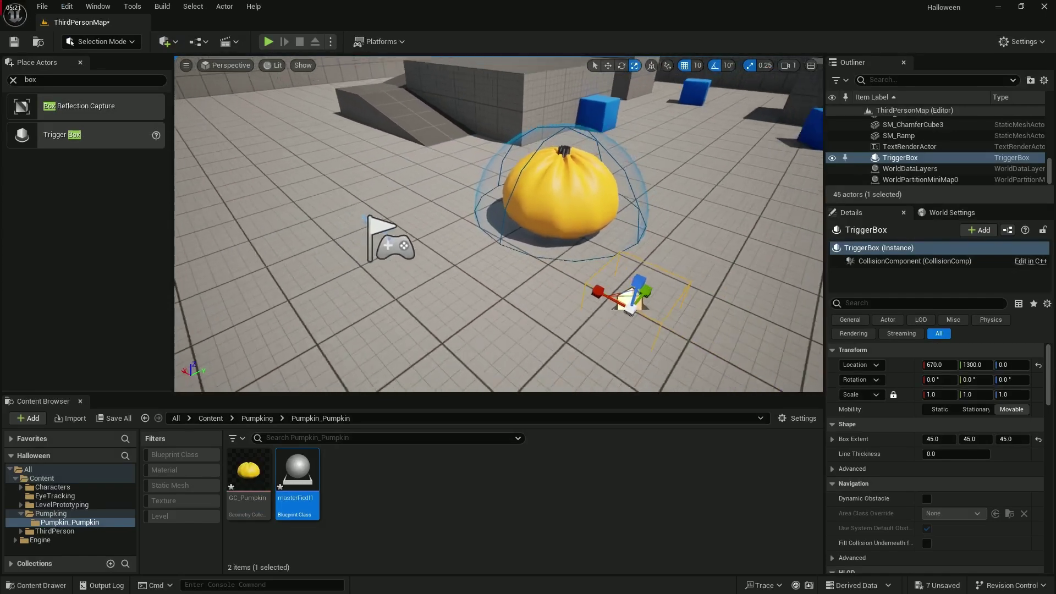
{"action": "left_click_drag", "start_coordinate": [249, 472], "coordinate": [733, 243]}
{"action": "right_click_drag", "start_coordinate": [734, 242], "coordinate": [806, 199]}
{"action": "key", "text": "w"}
{"action": "left_click_drag", "start_coordinate": [523, 250], "coordinate": [523, 194]}
Set the new pumpkin's Damage Threshold values to 5.0, 5.0 and 55.0 for indices 0, 1 and 2
{"action": "scroll", "coordinate": [908, 440], "scroll_direction": "down", "scroll_amount": 7}
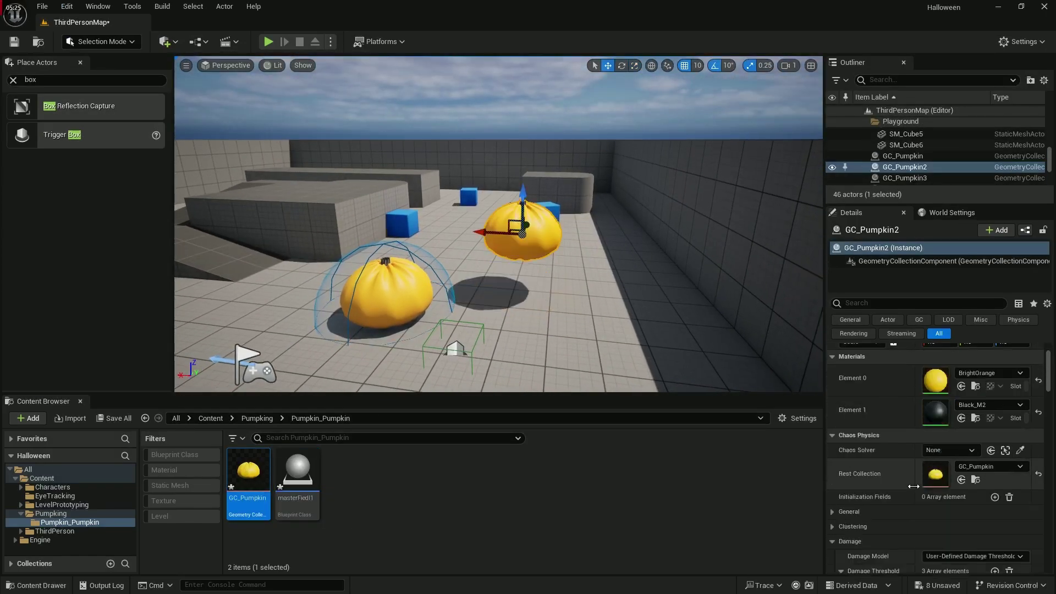
{"action": "type", "text": "5"}
{"action": "key", "text": "Tab"}
{"action": "type", "text": "5"}
{"action": "key", "text": "Tab"}
{"action": "type", "text": "55"}
{"action": "key", "text": "Return"}
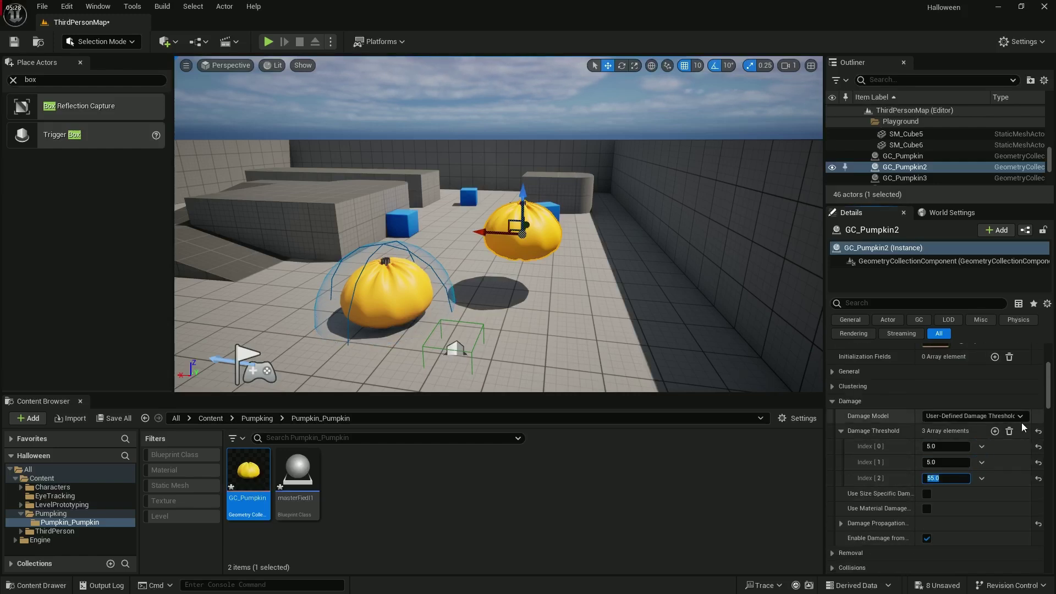
Play the level, walk the character into the trigger box to test the breakup of both pumpkins, and stop
{"action": "left_click", "coordinate": [268, 41]}
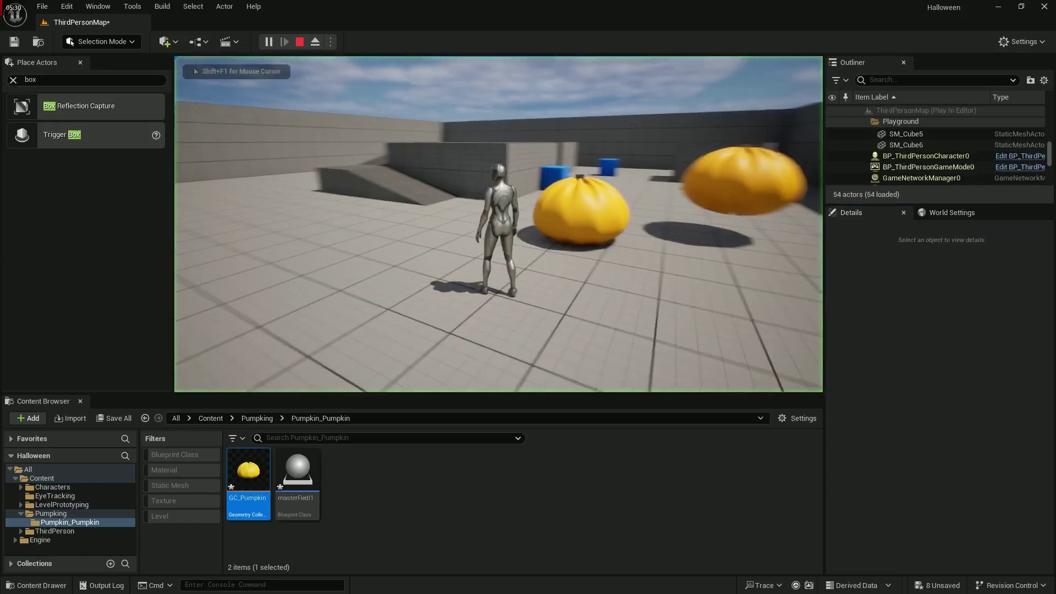
{"action": "key", "text": "w"}
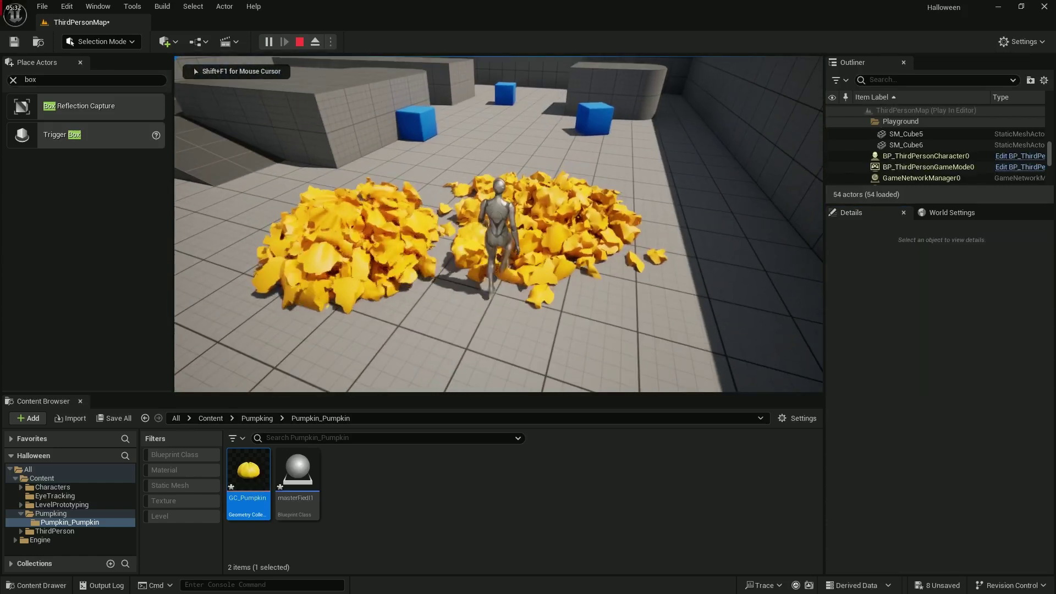
{"action": "key", "text": "Escape"}
Replace the existing master field in the level with a fresh masterFiedl1 instance positioned on the pumpkin resting on the floor
{"action": "left_click", "coordinate": [358, 182]}
{"action": "left_click_drag", "start_coordinate": [297, 470], "coordinate": [488, 275]}
{"action": "left_click", "coordinate": [366, 138]}
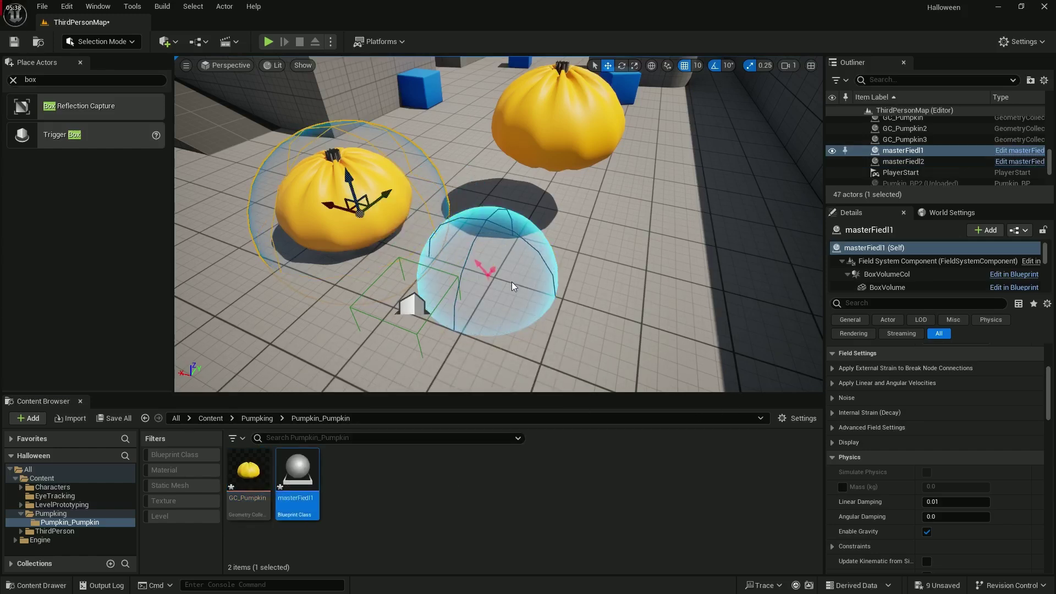
{"action": "key", "text": "Delete"}
{"action": "left_click", "coordinate": [591, 344]}
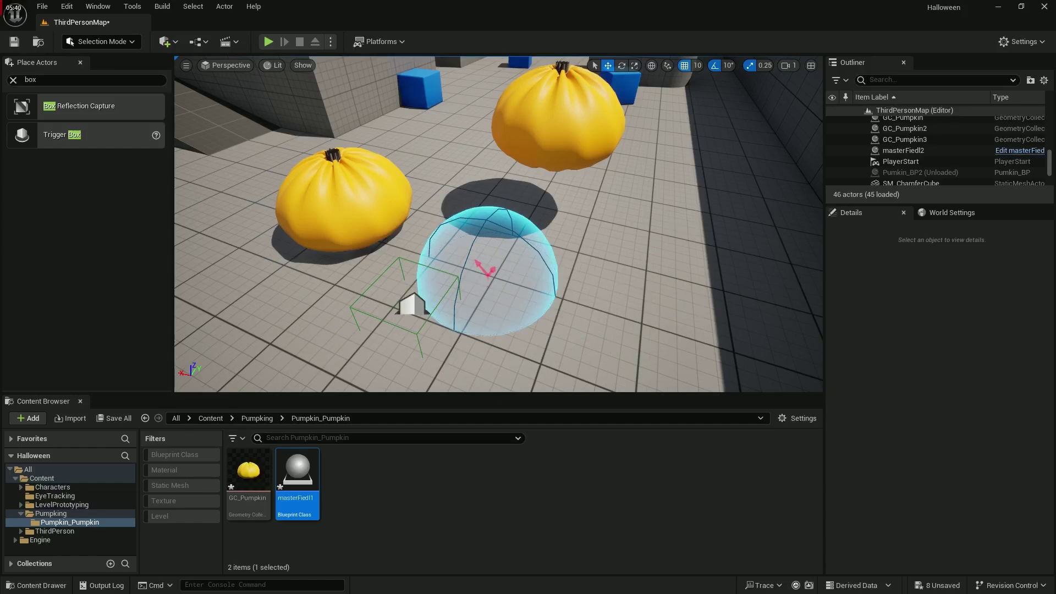
{"action": "left_click", "coordinate": [468, 277]}
{"action": "left_click_drag", "start_coordinate": [457, 269], "coordinate": [319, 192]}
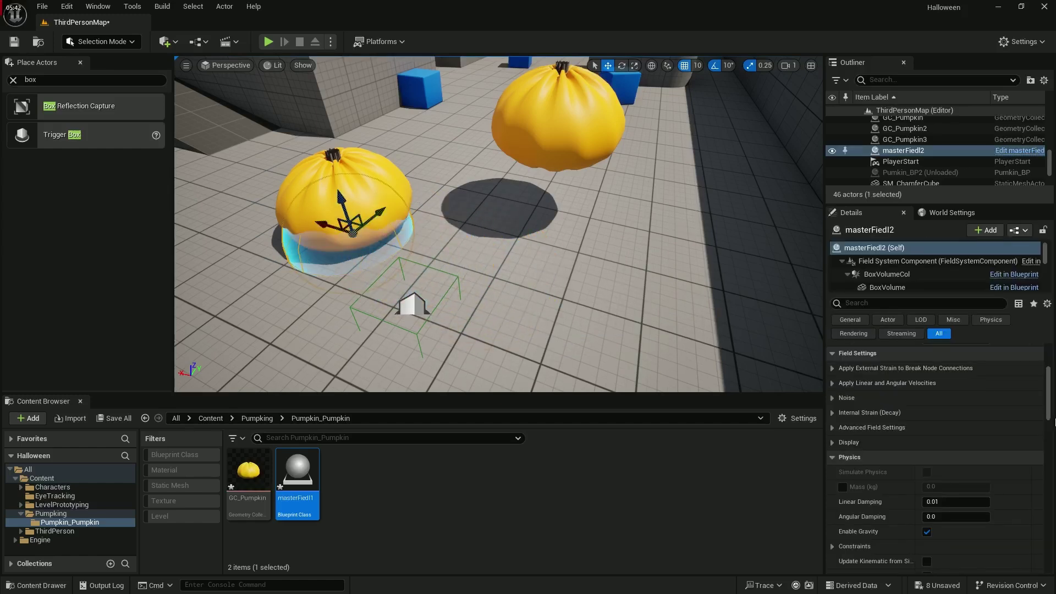
Set the new master field's Activation Type to OnTick and its Delay Amount to 0.0
{"action": "scroll", "coordinate": [1005, 431], "scroll_direction": "up", "scroll_amount": 4}
{"action": "left_click", "coordinate": [949, 432]}
{"action": "left_click", "coordinate": [942, 456]}
{"action": "type", "text": "0"}
{"action": "key", "text": "Return"}
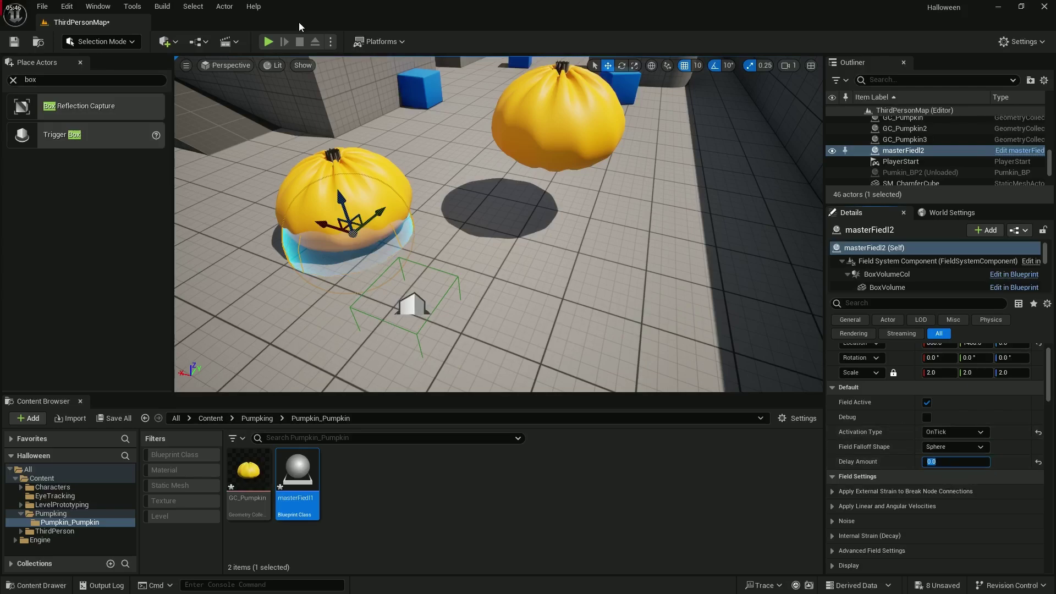
Run the level in Simulate mode to watch the master field break the pumpkins, and stop
{"action": "left_click", "coordinate": [330, 42]}
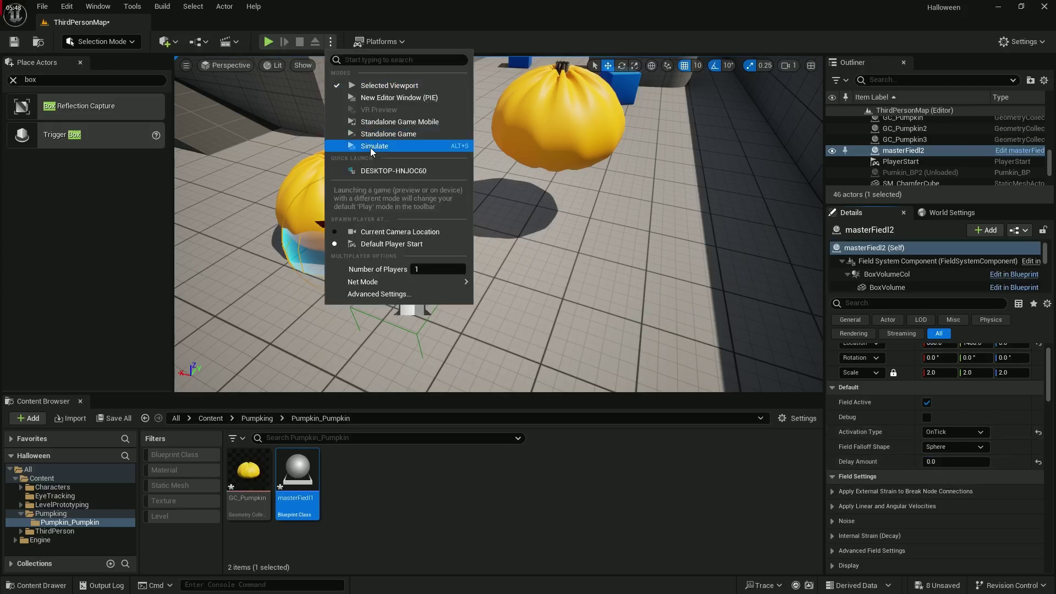
{"action": "left_click", "coordinate": [371, 146]}
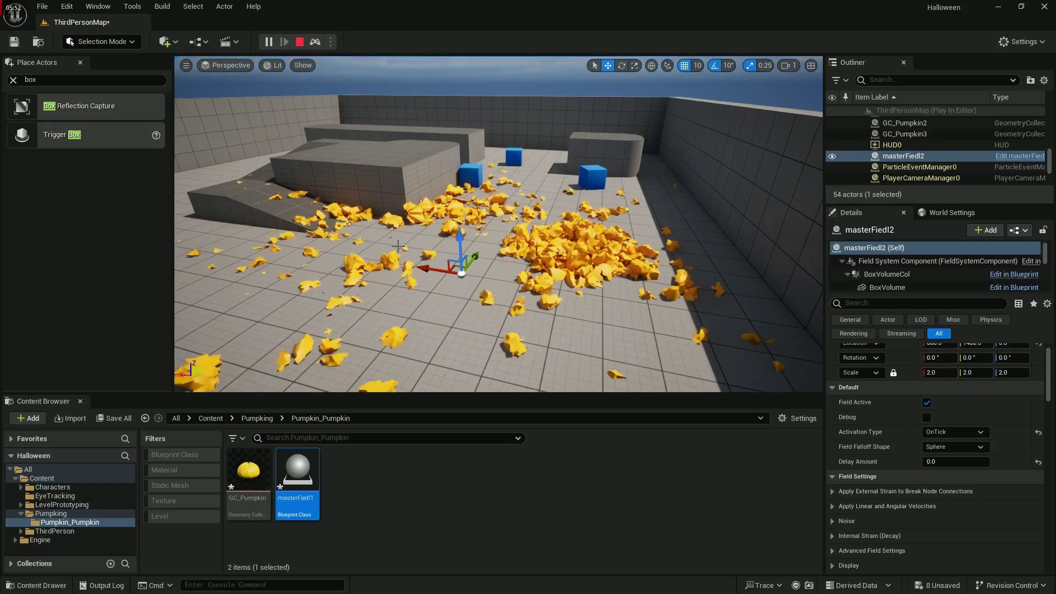
{"action": "key", "text": "Escape"}
Create an Actor Blueprint class named Pumpkin_BP in the Pumpkin_Pumpkin folder
{"action": "left_click", "coordinate": [248, 472]}
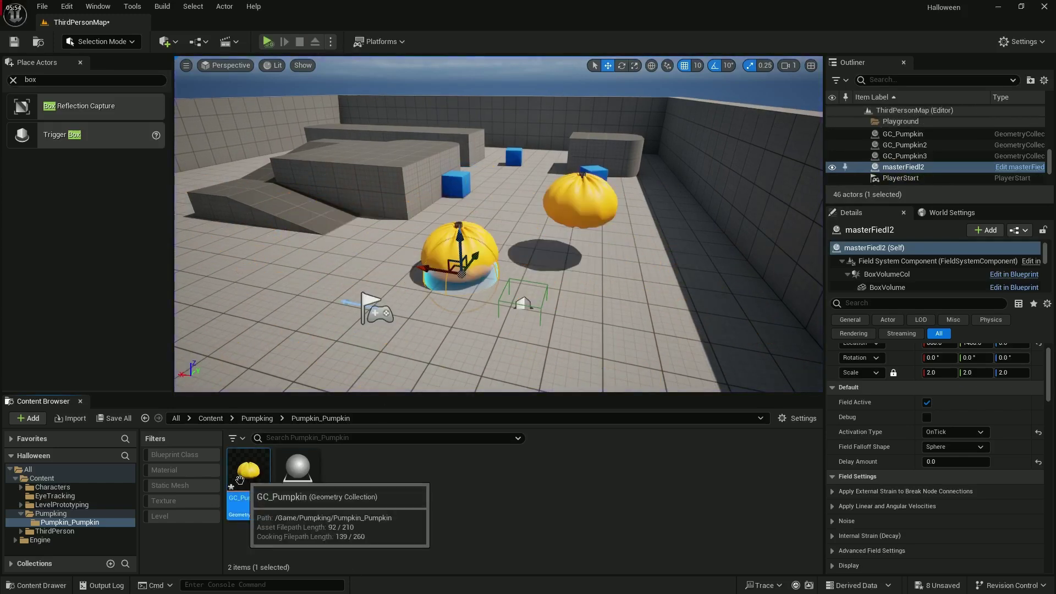
{"action": "right_click", "coordinate": [382, 474]}
{"action": "left_click", "coordinate": [440, 146]}
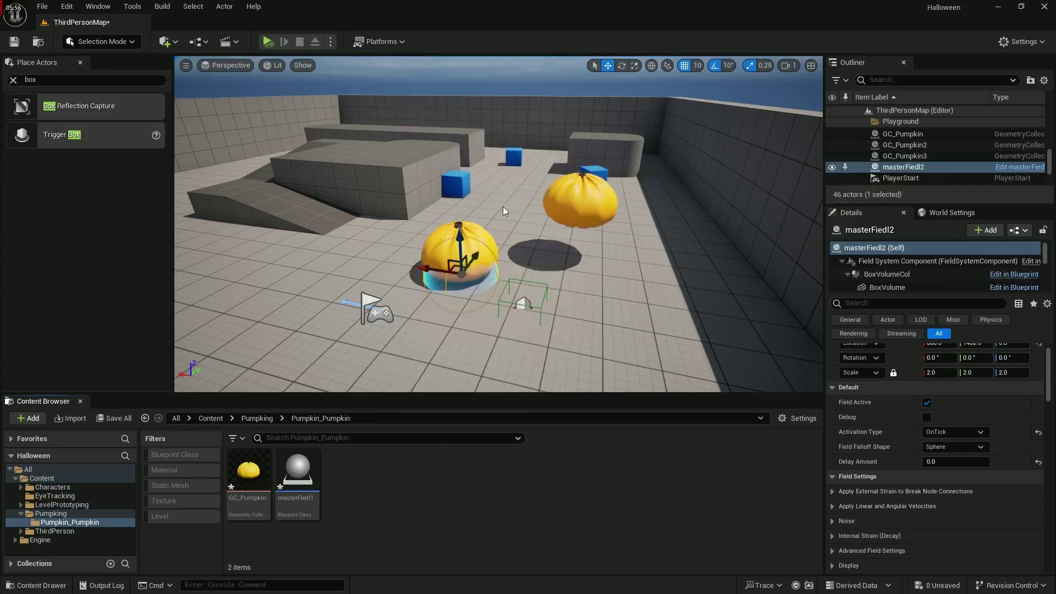
{"action": "left_click", "coordinate": [424, 207]}
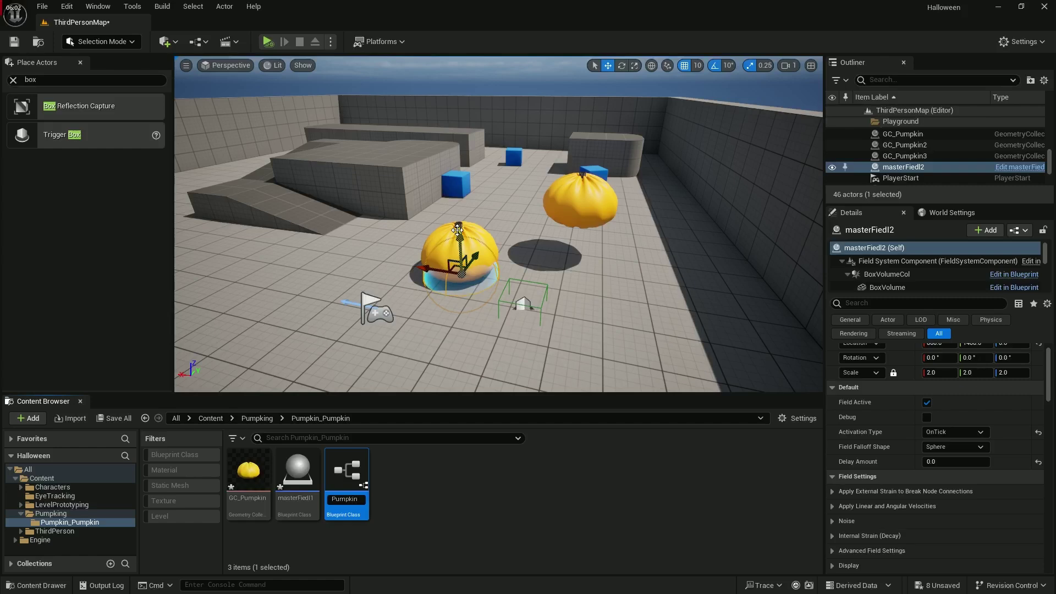
{"action": "type", "text": "Pumpkin_BP"}
{"action": "key", "text": "Return"}
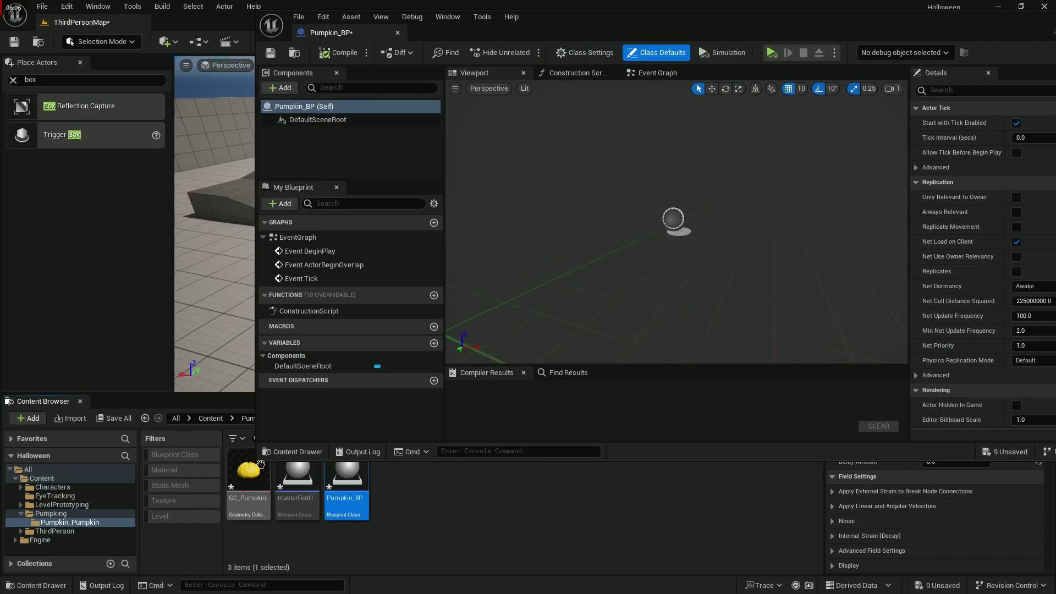
Add the GC_Pumpkin geometry collection as a component of Pumpkin_BP and maximize the Blueprint editor
{"action": "left_click_drag", "start_coordinate": [249, 478], "coordinate": [573, 161]}
{"action": "double_click", "coordinate": [622, 30]}
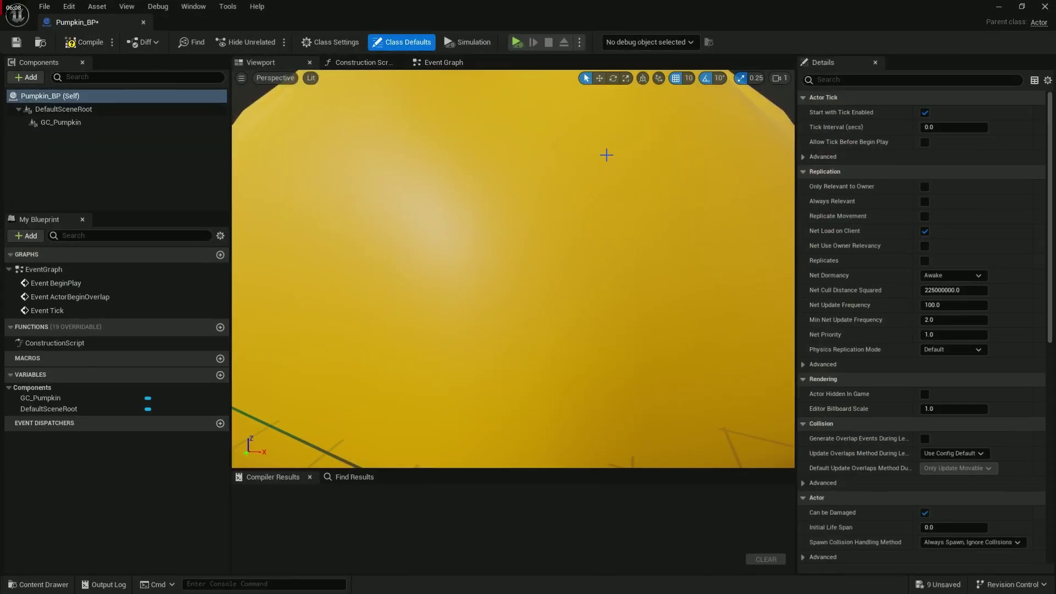
{"action": "scroll", "coordinate": [606, 156], "scroll_direction": "down", "scroll_amount": 5}
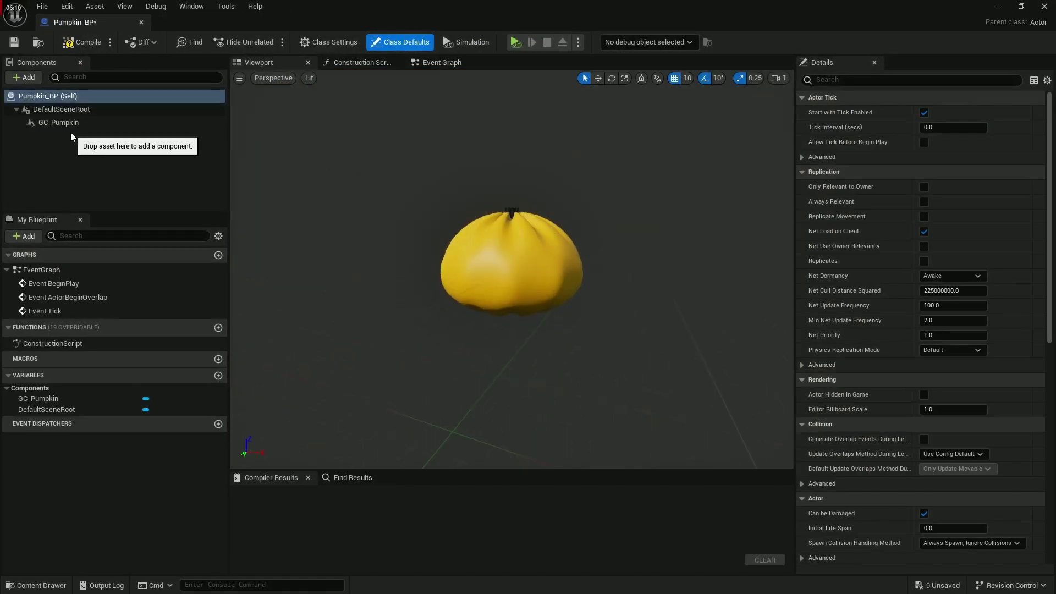
Add a GC_Pumpkin component reference to the Event Graph and position the Event BeginPlay node above it
{"action": "left_click", "coordinate": [165, 122]}
{"action": "left_click", "coordinate": [429, 62]}
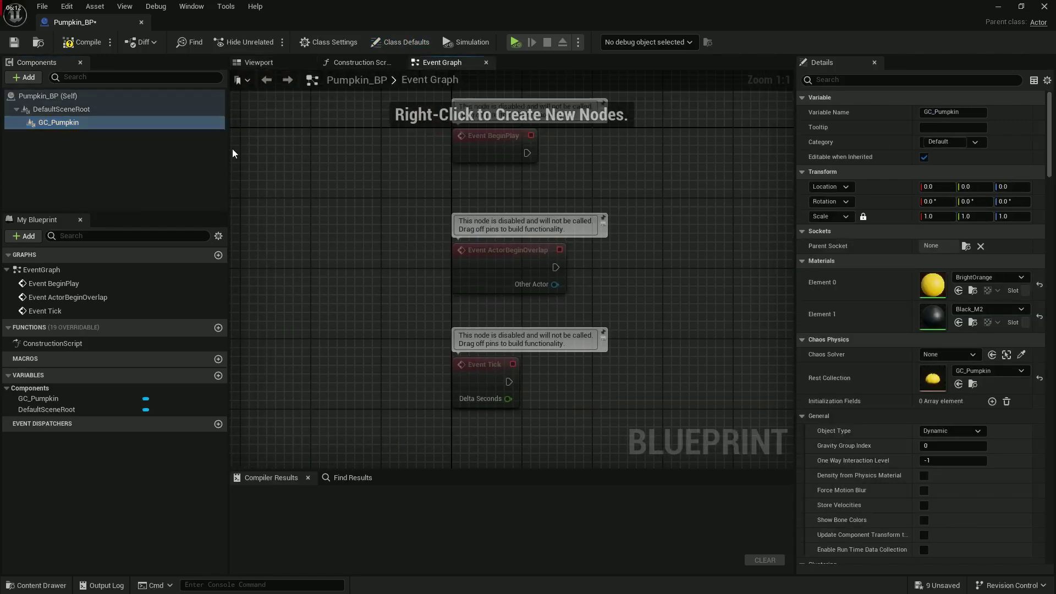
{"action": "left_click_drag", "start_coordinate": [50, 124], "coordinate": [539, 201]}
{"action": "right_click_drag", "start_coordinate": [549, 183], "coordinate": [306, 183]}
{"action": "left_click_drag", "start_coordinate": [307, 183], "coordinate": [498, 134]}
{"action": "right_click_drag", "start_coordinate": [543, 162], "coordinate": [446, 212]}
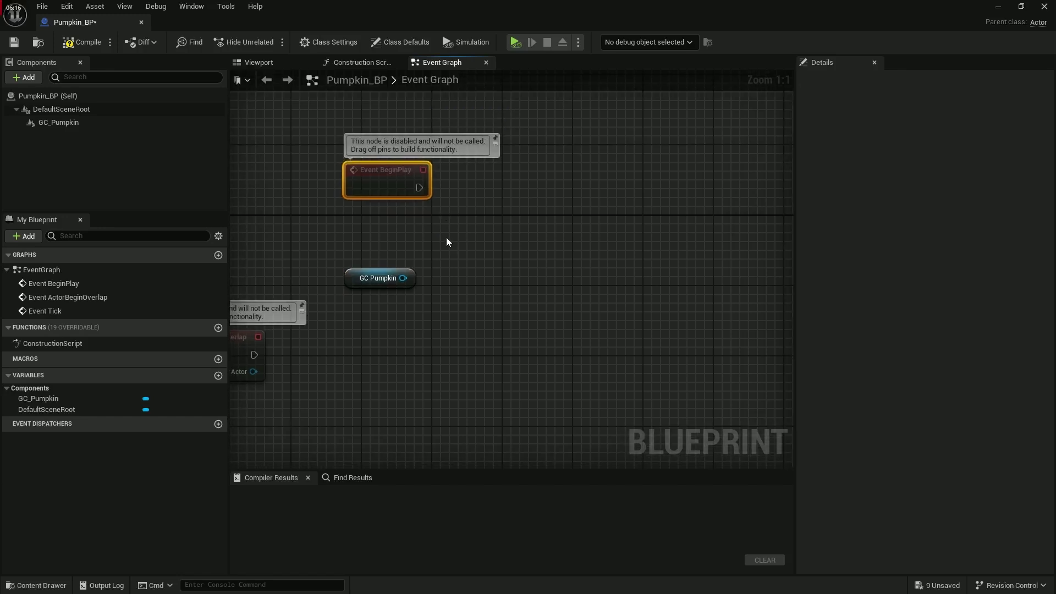
Add a Crumble Active Clusters node targeting GC Pumpkin, connect it to Event BeginPlay, and compile the Blueprint
{"action": "left_click_drag", "start_coordinate": [399, 279], "coordinate": [541, 219]}
{"action": "type", "text": "crumb"}
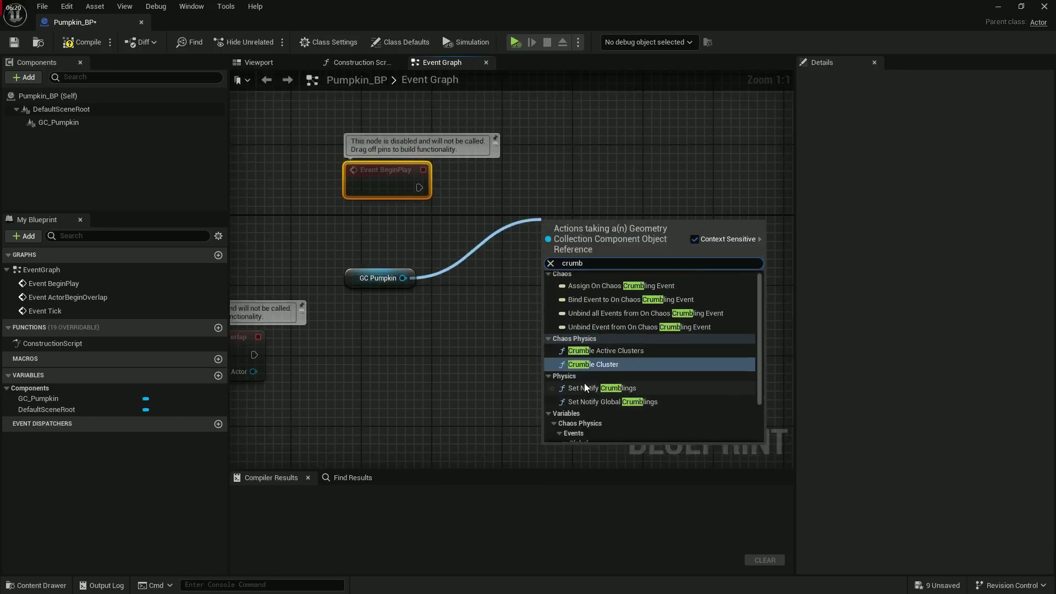
{"action": "left_click", "coordinate": [595, 352]}
{"action": "left_click_drag", "start_coordinate": [537, 234], "coordinate": [510, 176]}
{"action": "left_click_drag", "start_coordinate": [422, 187], "coordinate": [521, 186]}
{"action": "left_click", "coordinate": [69, 41]}
Shift the Blueprint window out of the way and place Pumpkin_BP in the level, raised above the floor
{"action": "left_click_drag", "start_coordinate": [333, 16], "coordinate": [512, 479]}
{"action": "right_click_drag", "start_coordinate": [446, 330], "coordinate": [453, 356]}
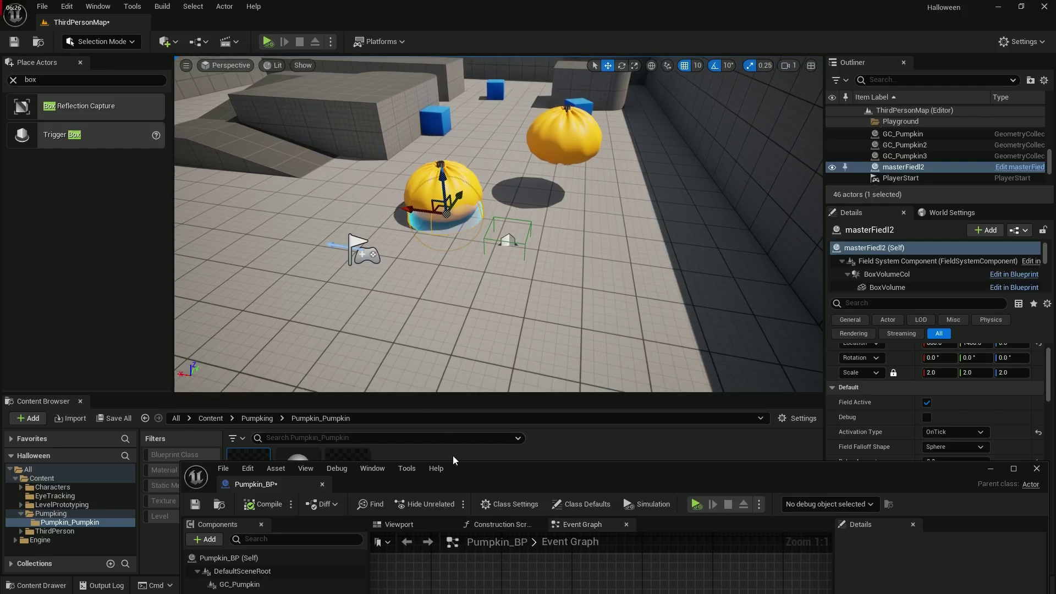
{"action": "left_click_drag", "start_coordinate": [491, 494], "coordinate": [491, 556]}
{"action": "mouse_move", "coordinate": [346, 470]}
{"action": "left_mouse_down"}
{"action": "mouse_move", "coordinate": [282, 225]}
{"action": "mouse_move", "coordinate": [276, 85]}
{"action": "left_mouse_up"}
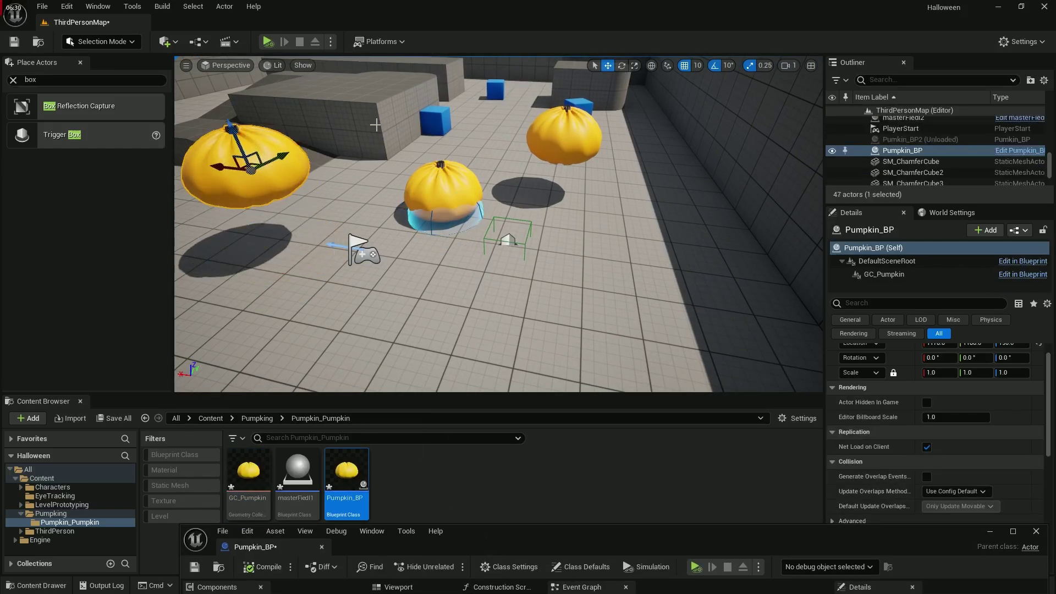
Simulate the level to check how Pumpkin_BP crumbles, and stop the simulation
{"action": "left_click", "coordinate": [266, 41]}
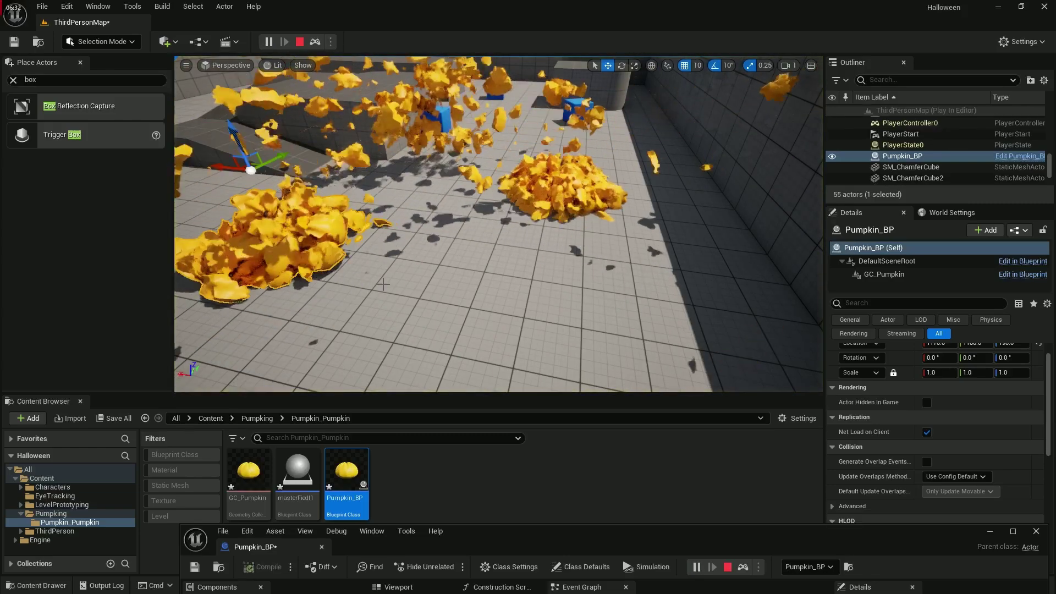
{"action": "right_click_drag", "start_coordinate": [378, 292], "coordinate": [324, 270]}
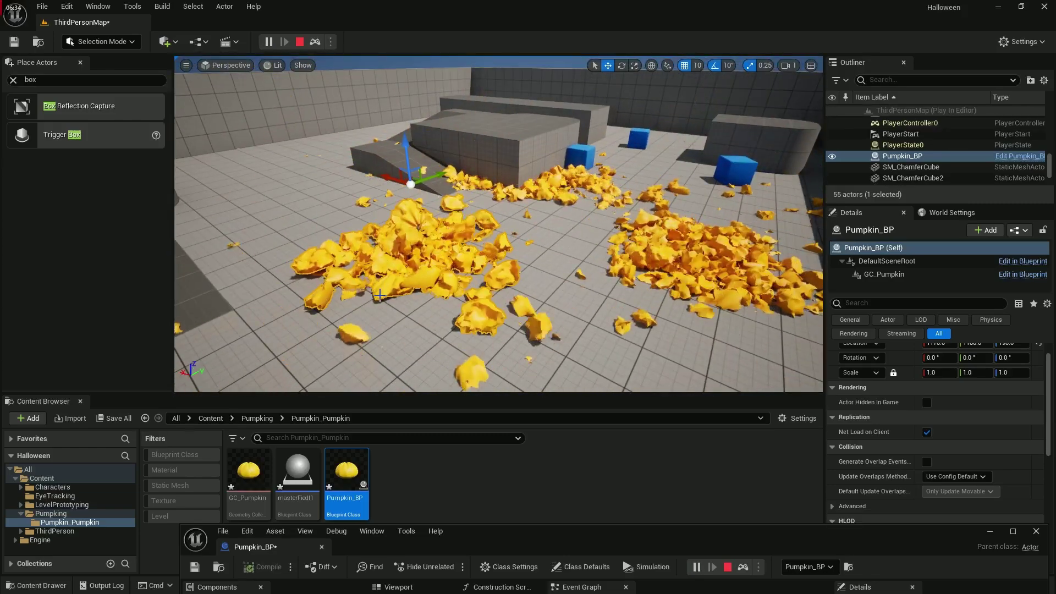
{"action": "key", "text": "Escape"}
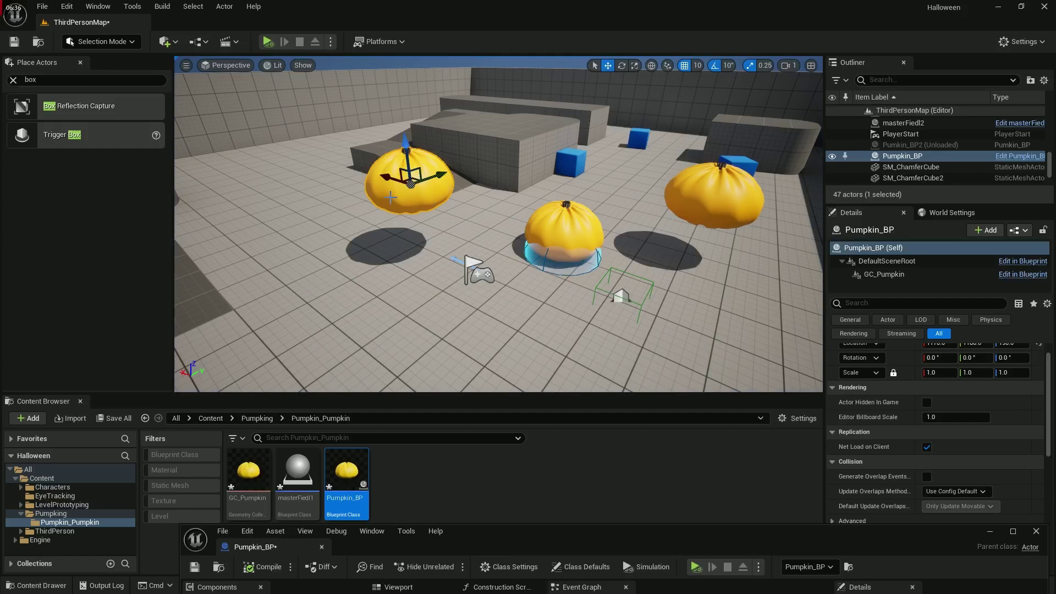
Move Pumpkin_BP closer to the other pumpkins, place another GC_Pumpkin beside it above the floor, and simulate the level
{"action": "left_click_drag", "start_coordinate": [386, 177], "coordinate": [413, 185]}
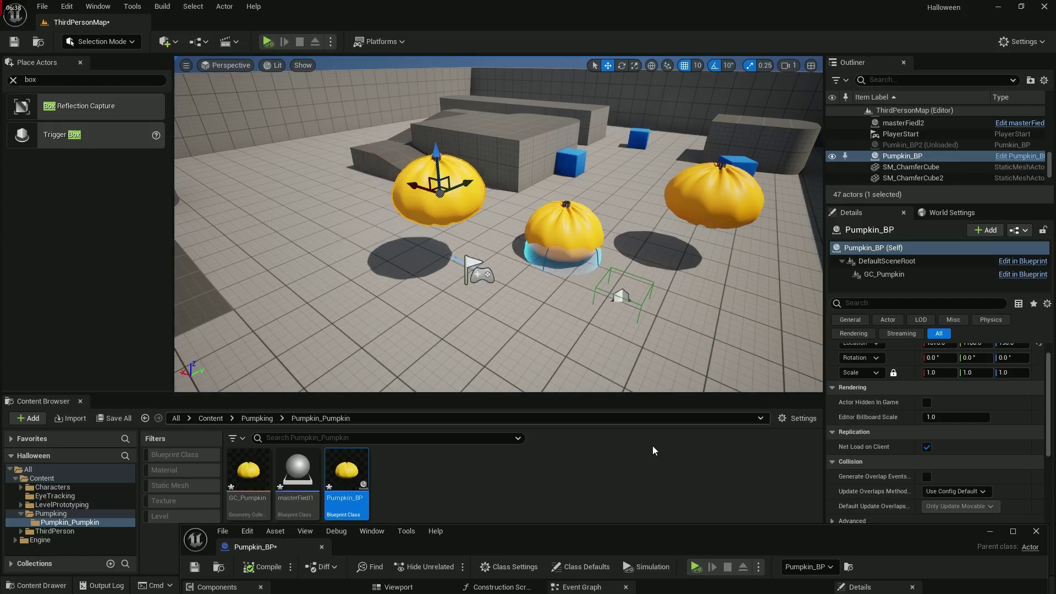
{"action": "left_click_drag", "start_coordinate": [691, 536], "coordinate": [630, 361]}
{"action": "left_click_drag", "start_coordinate": [254, 466], "coordinate": [283, 160]}
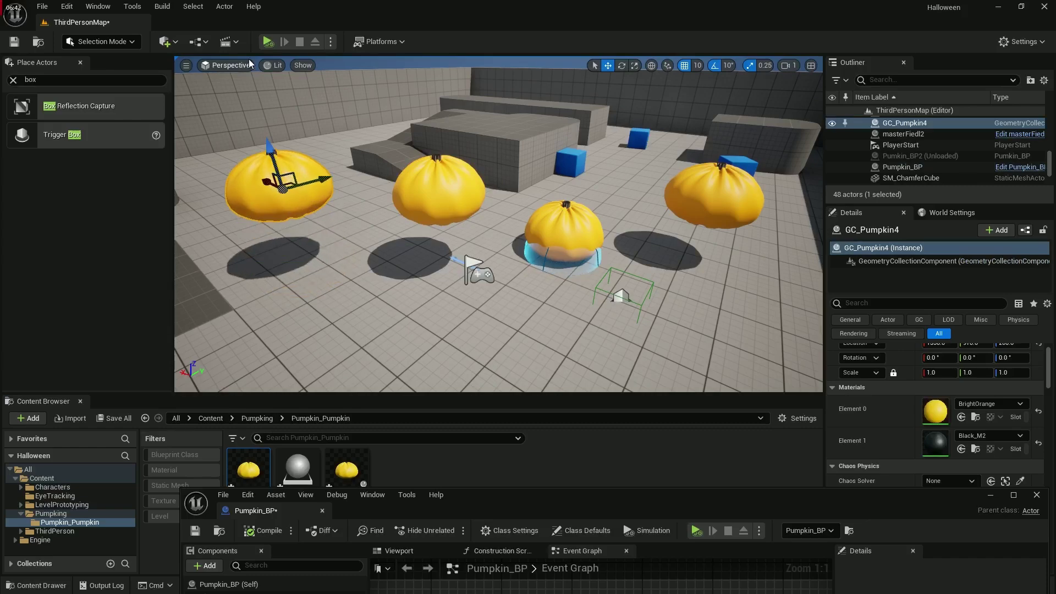
{"action": "left_click", "coordinate": [267, 43]}
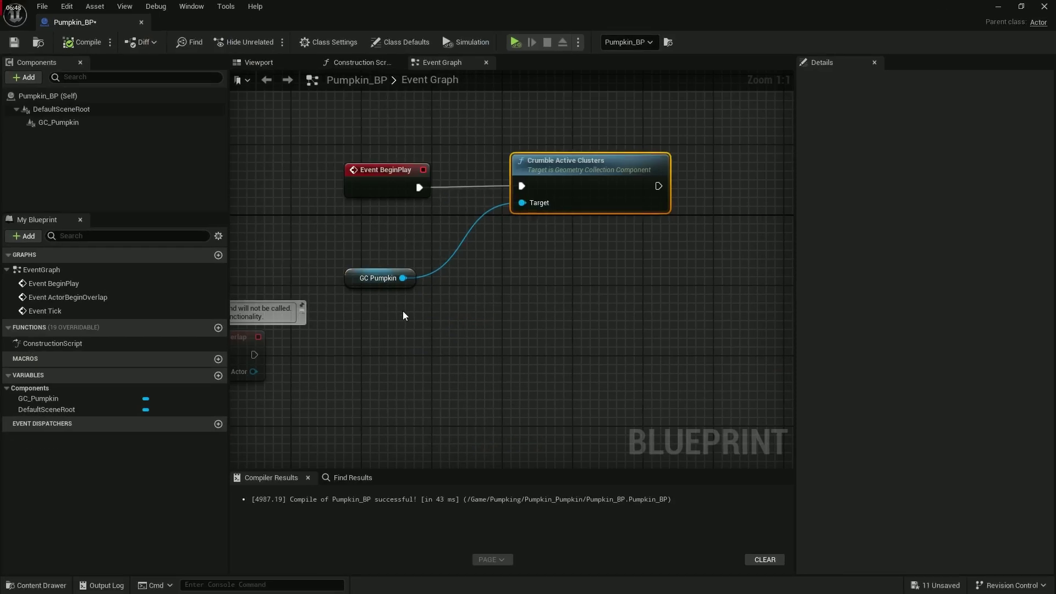
Add a Box Collision component to Pumpkin_BP, keeping the name Box
{"action": "left_click", "coordinate": [258, 62]}
{"action": "left_click", "coordinate": [24, 77]}
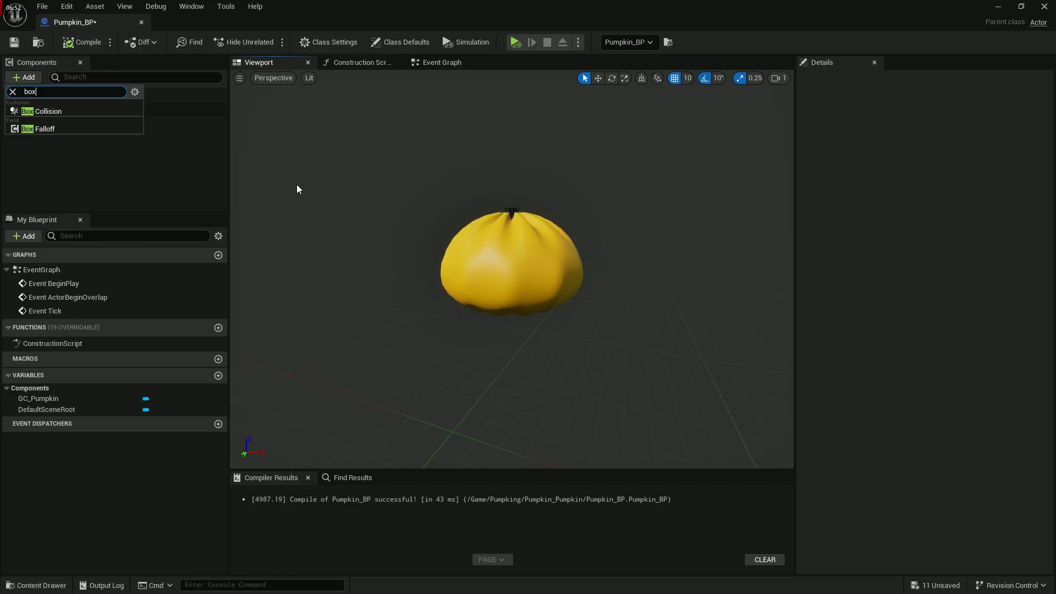
{"action": "left_click", "coordinate": [87, 111]}
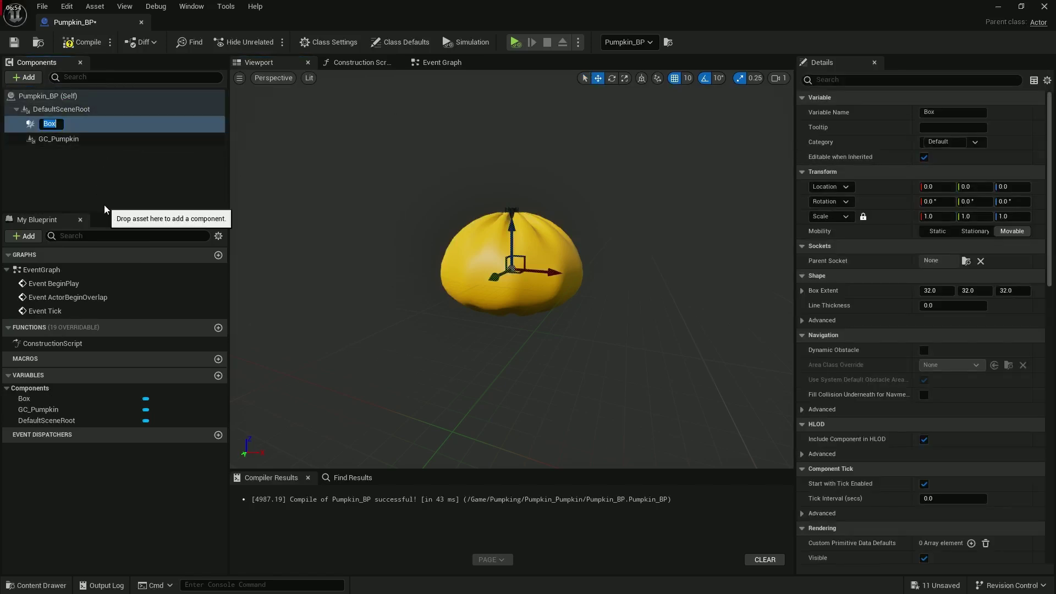
{"action": "left_click", "coordinate": [99, 189]}
{"action": "left_click", "coordinate": [54, 124]}
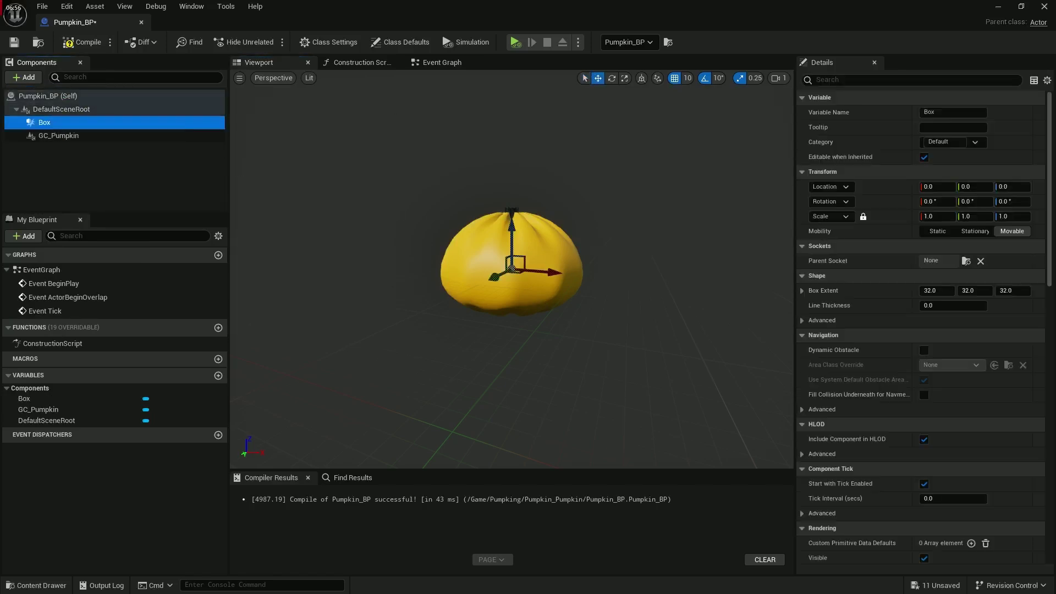
Scale the Box collision up until it encloses the whole pumpkin
{"action": "right_click_drag", "start_coordinate": [539, 301], "coordinate": [549, 290]}
{"action": "key", "text": "e"}
{"action": "key", "text": "r"}
{"action": "left_click_drag", "start_coordinate": [494, 296], "coordinate": [512, 286]}
Add an On Component Begin Overlap event for Box and cast its Other Actor to BP_ThirdPersonCharacter, linking the execution pins
{"action": "left_click_drag", "start_coordinate": [1049, 159], "coordinate": [1049, 435]}
{"action": "left_click", "coordinate": [939, 283]}
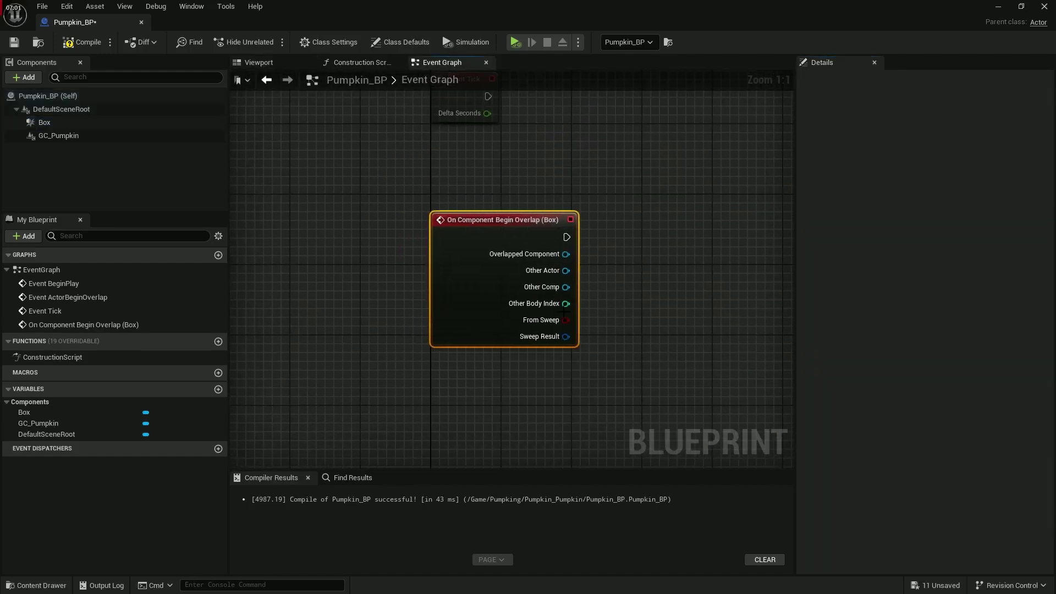
{"action": "left_click_drag", "start_coordinate": [573, 260], "coordinate": [654, 246]}
{"action": "type", "text": "third"}
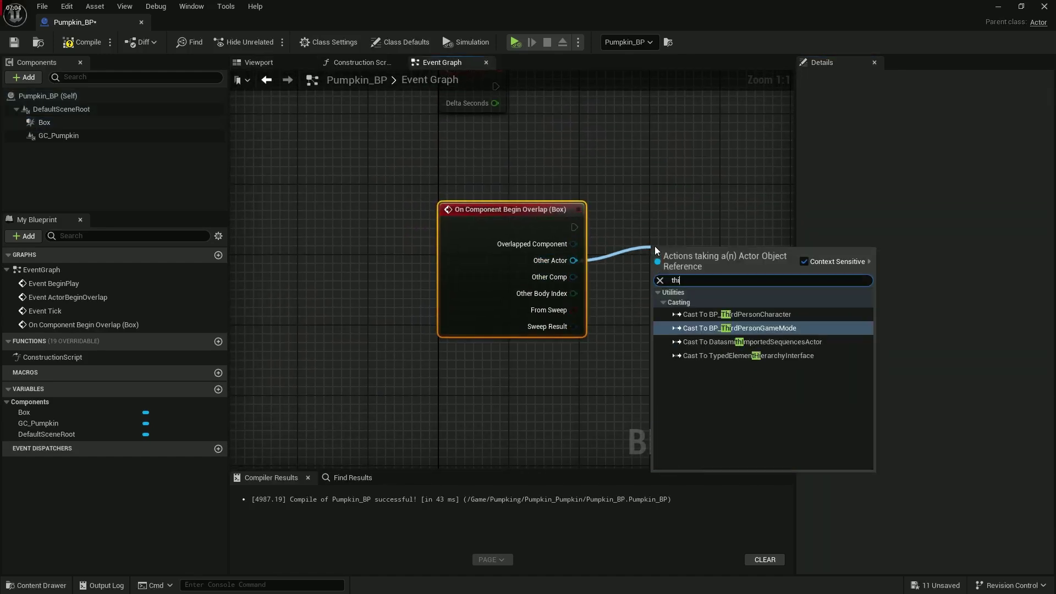
{"action": "left_click", "coordinate": [722, 316]}
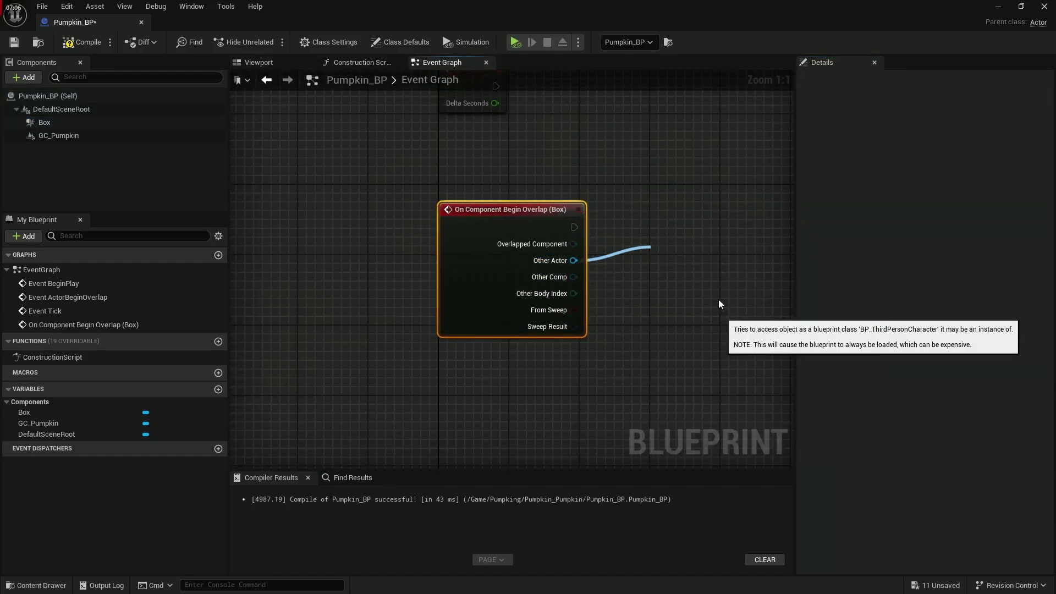
{"action": "left_click_drag", "start_coordinate": [711, 250], "coordinate": [692, 209]}
{"action": "right_click_drag", "start_coordinate": [746, 209], "coordinate": [359, 250]}
{"action": "left_click_drag", "start_coordinate": [394, 301], "coordinate": [471, 294]}
Connect the successful cast to the Crumble Active Clusters node and compile Pumpkin_BP
{"action": "right_click_drag", "start_coordinate": [470, 191], "coordinate": [554, 397]}
{"action": "scroll", "coordinate": [554, 397], "scroll_direction": "down", "scroll_amount": 2}
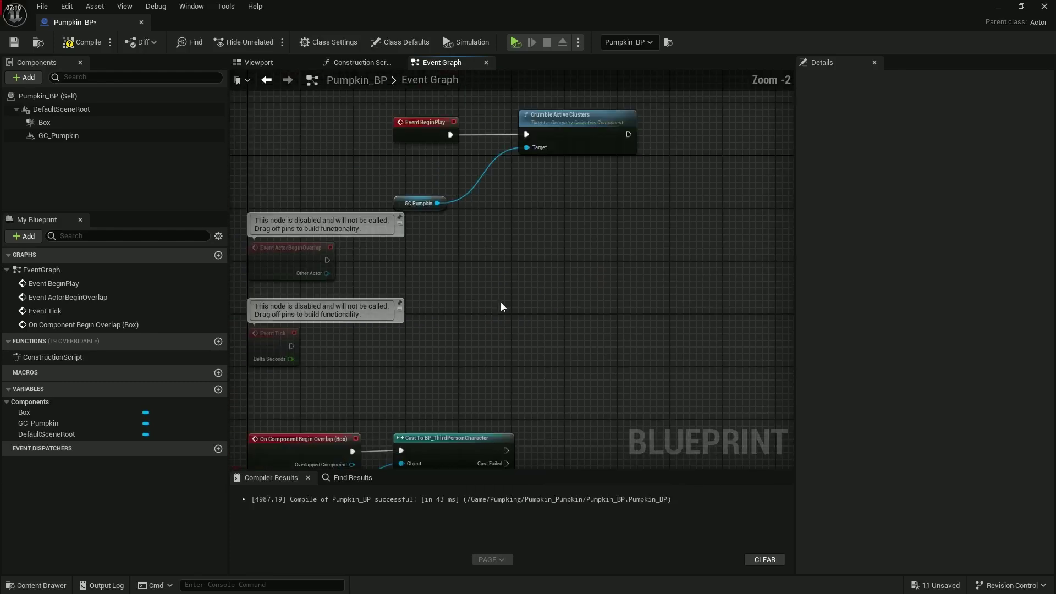
{"action": "left_click_drag", "start_coordinate": [526, 135], "coordinate": [505, 278]}
{"action": "left_click", "coordinate": [81, 42]}
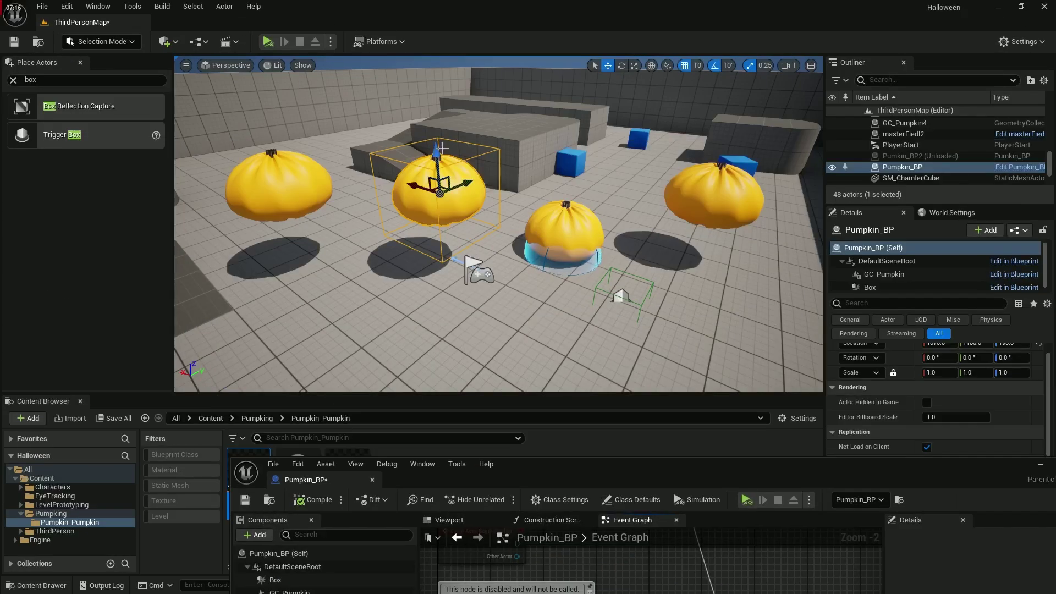
Lower Pumpkin_BP toward the floor and play-test in the selected viewport, running and jumping the character into the pumpkin
{"action": "left_click_drag", "start_coordinate": [443, 147], "coordinate": [443, 178]}
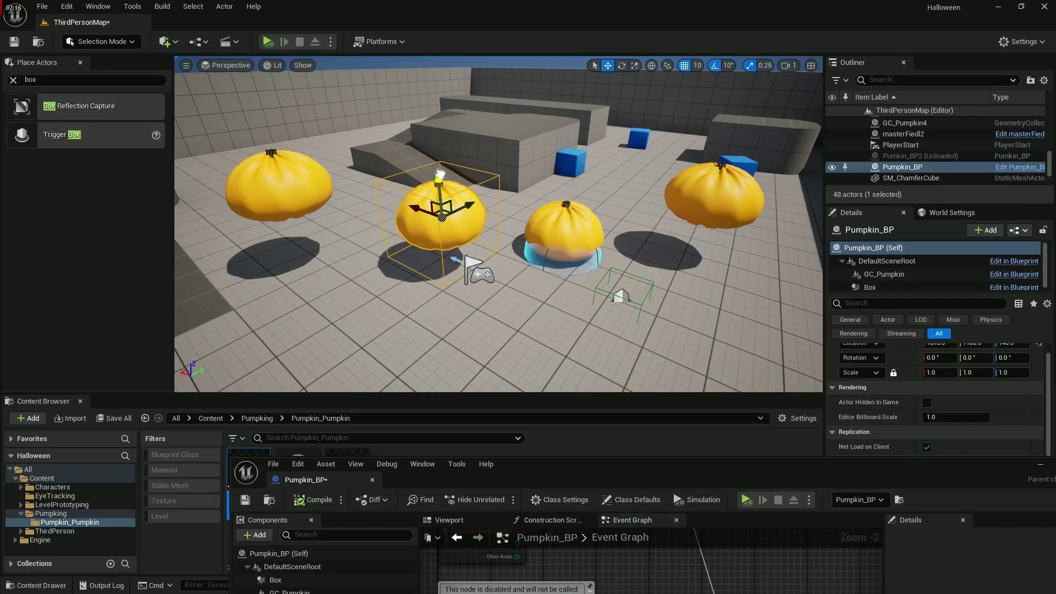
{"action": "left_click", "coordinate": [330, 42]}
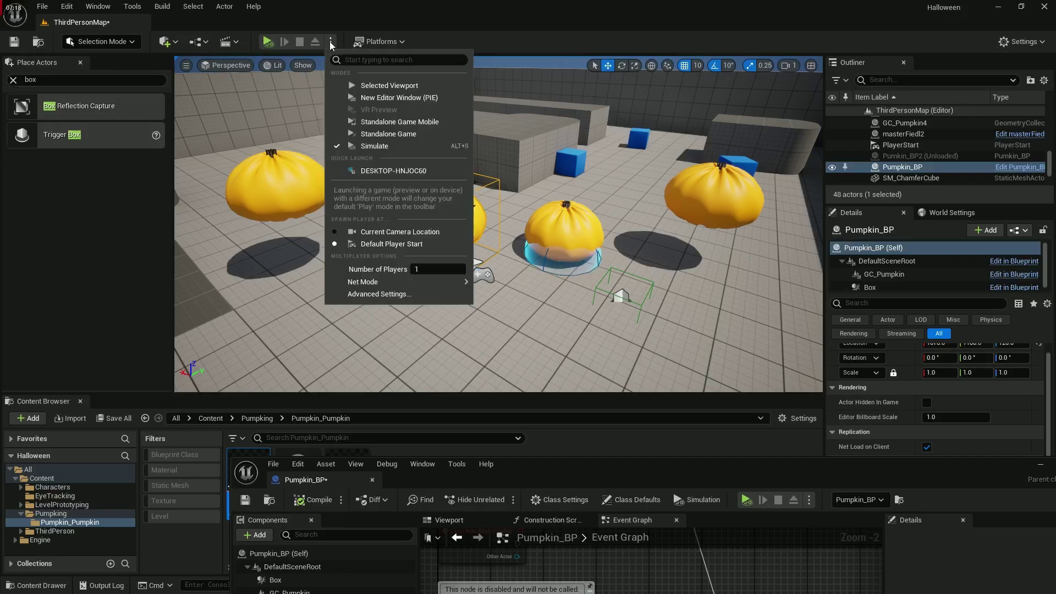
{"action": "left_click", "coordinate": [344, 86]}
{"action": "key", "text": "w"}
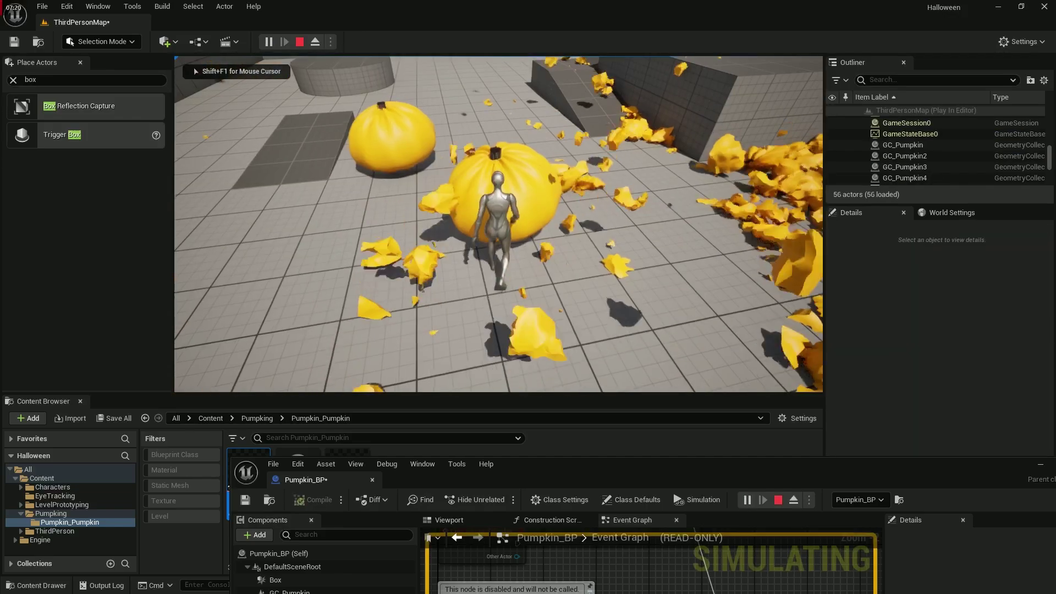
{"action": "key", "text": "s"}
{"action": "key", "text": "space"}
{"action": "key", "text": "w"}
{"action": "key", "text": "space"}
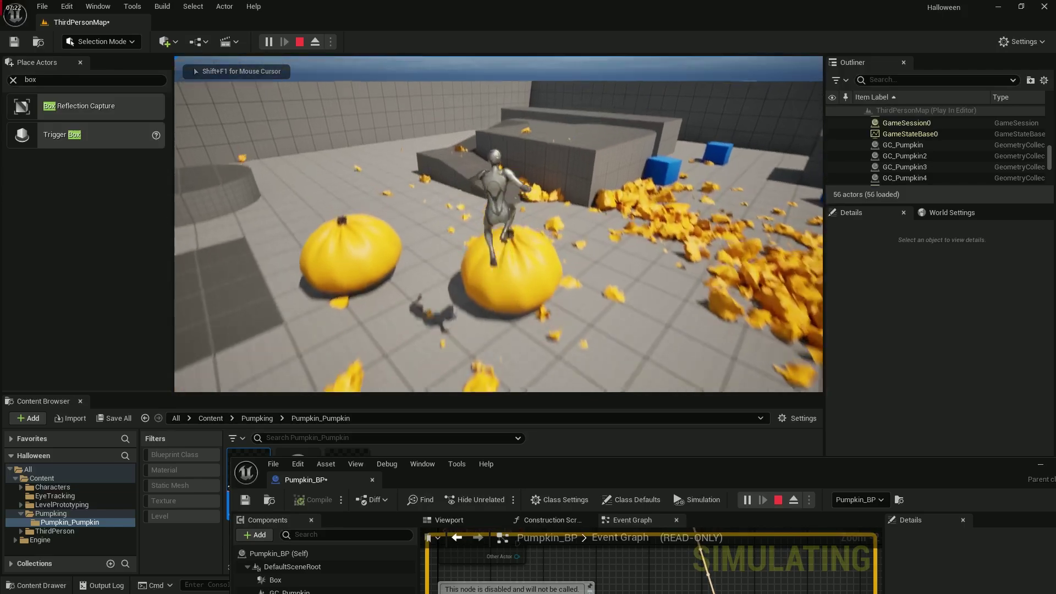
{"action": "key", "text": "s"}
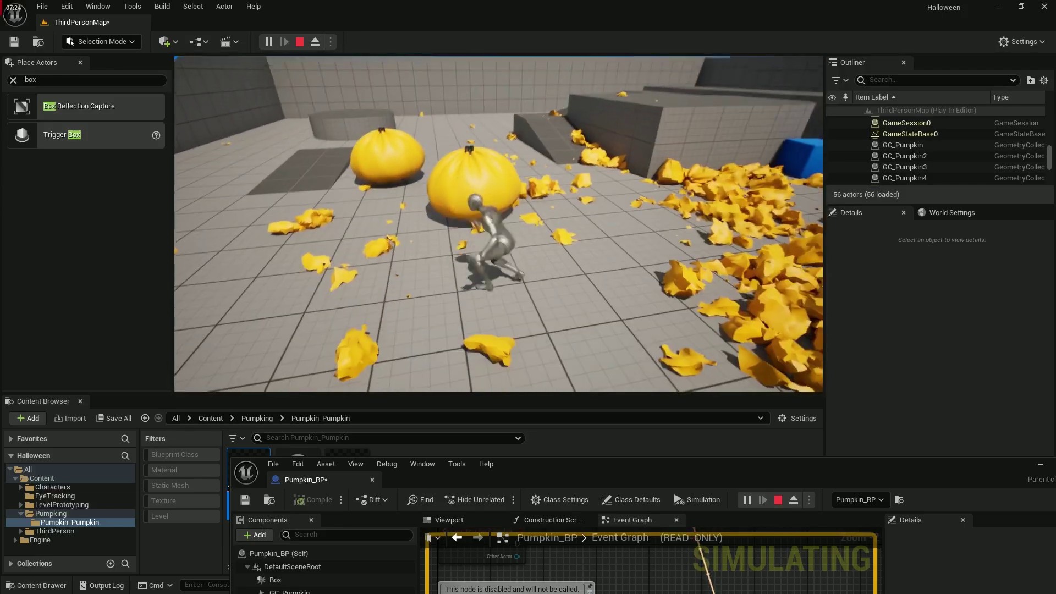
{"action": "key", "text": "w"}
{"action": "key", "text": "Escape"}
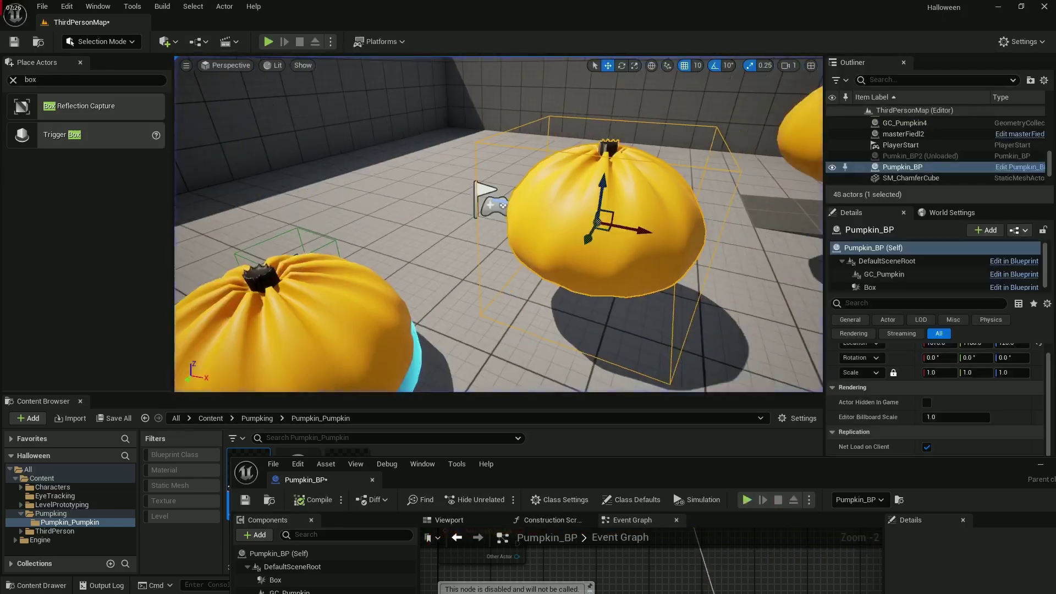
Move Pumpkin_BP farther from the player start and play-test walking the character up to it
{"action": "mouse_move", "coordinate": [467, 154]}
{"action": "right_mouse_down"}
{"action": "mouse_move", "coordinate": [461, 130]}
{"action": "mouse_move", "coordinate": [467, 154]}
{"action": "right_mouse_up"}
{"action": "key", "text": "w"}
{"action": "key", "text": "s"}
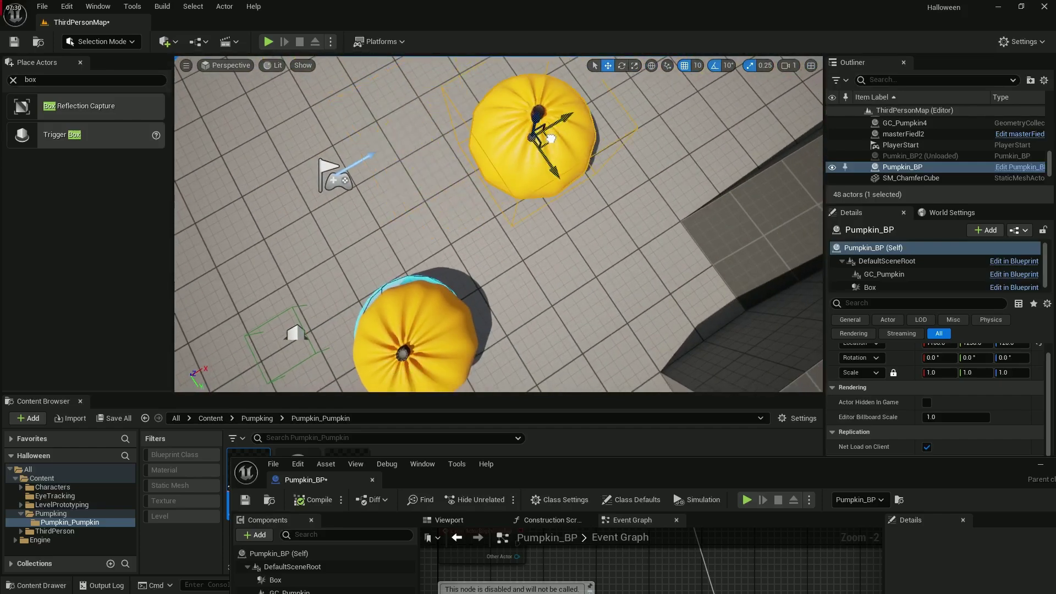
{"action": "left_click", "coordinate": [268, 43]}
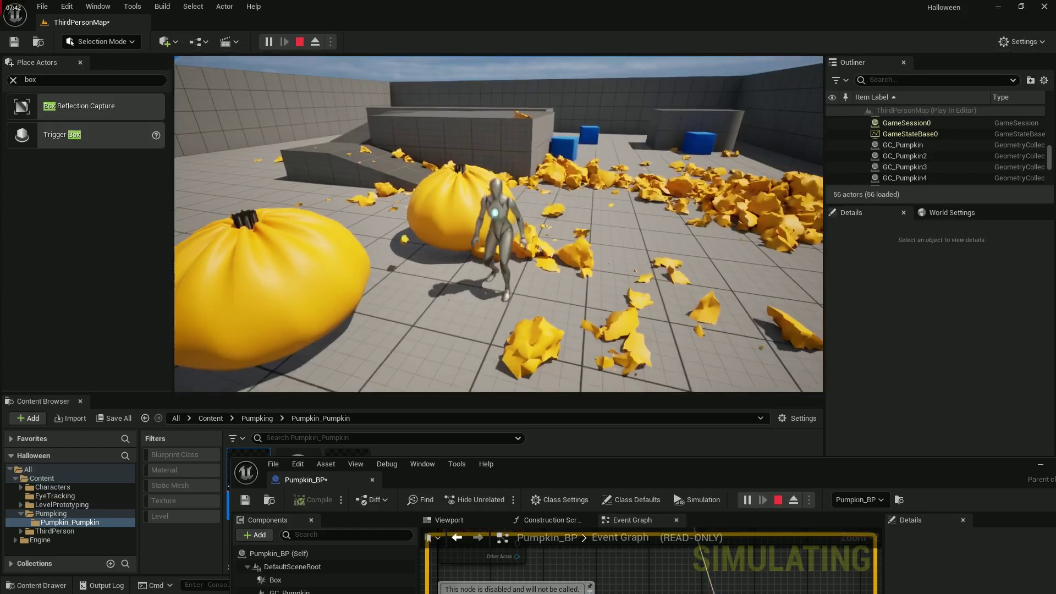
{"action": "key", "text": "w"}
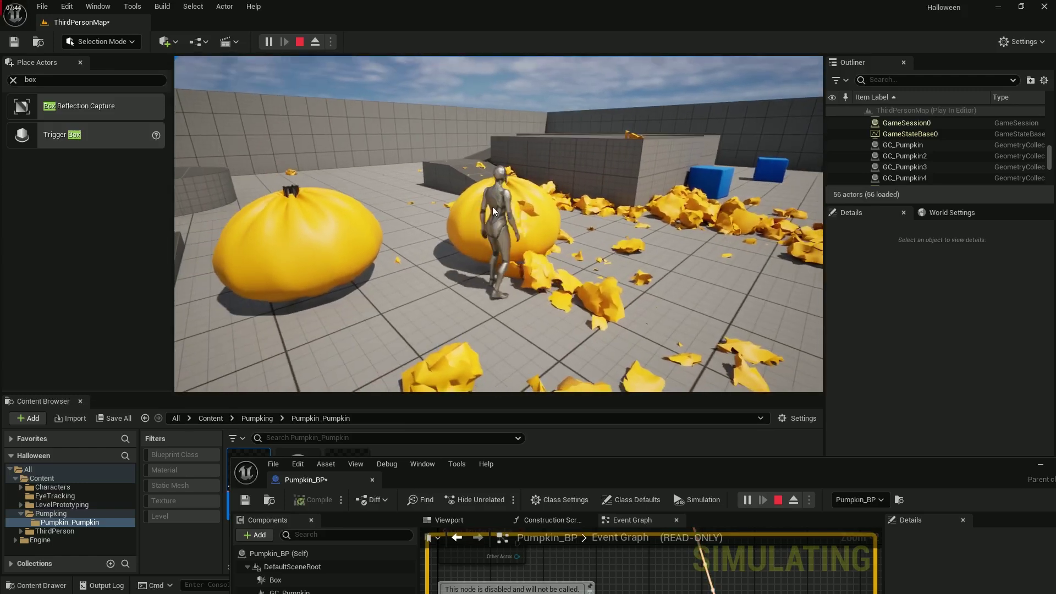
{"action": "key", "text": "Escape"}
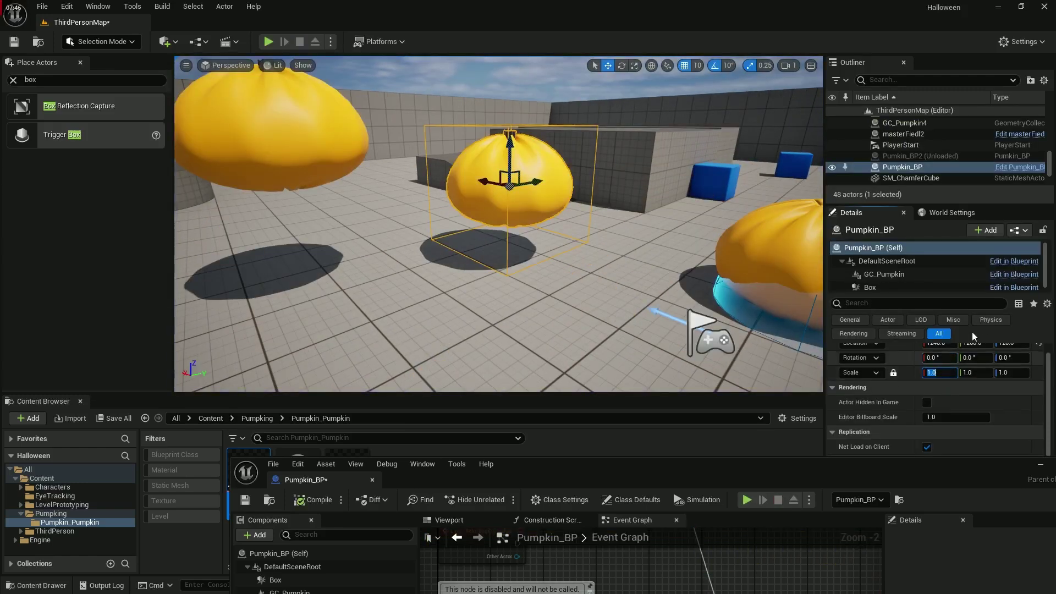
Set Pumpkin_BP's uniform scale to 0.2, lower it close to the floor and play-test running the character into it
{"action": "type", "text": "0.2"}
{"action": "key", "text": "Return"}
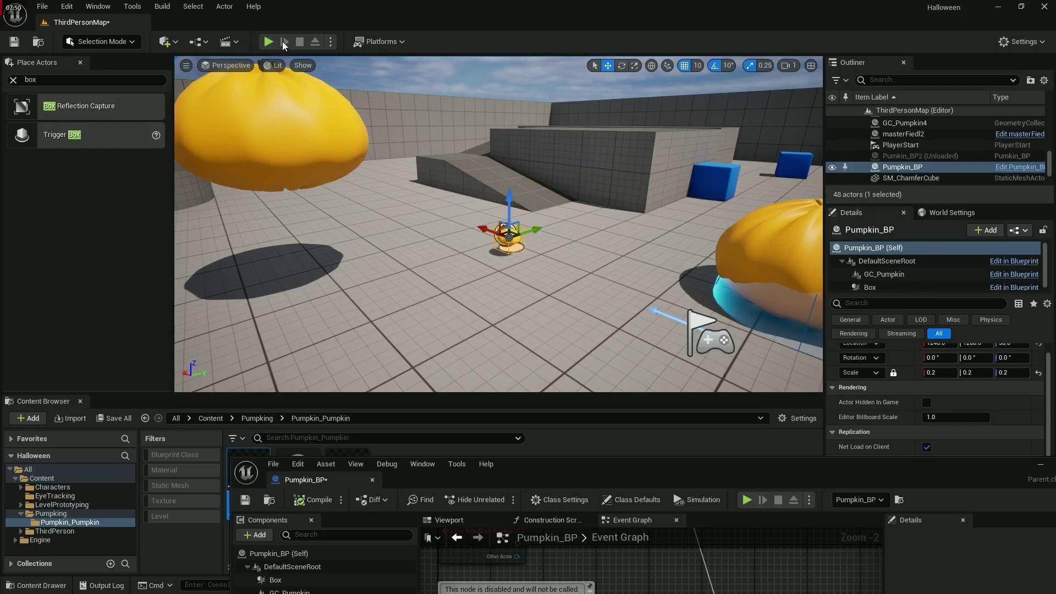
{"action": "left_click", "coordinate": [268, 42]}
{"action": "key", "text": "w"}
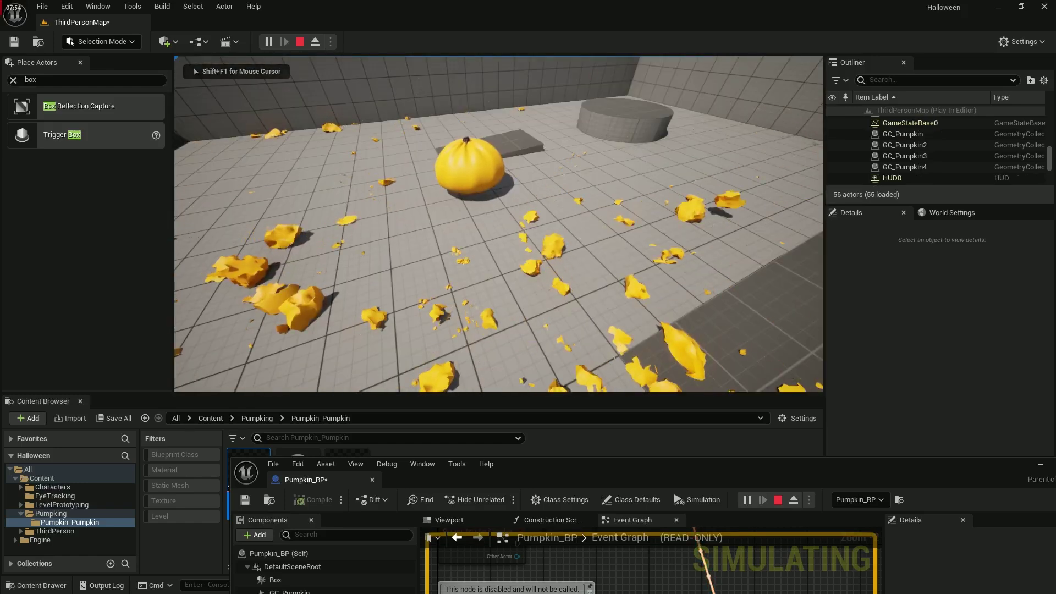
{"action": "key", "text": "Escape"}
Set Pumpkin_BP's uniform scale to 0.4 and play-test running the character through it
{"action": "left_click", "coordinate": [939, 373]}
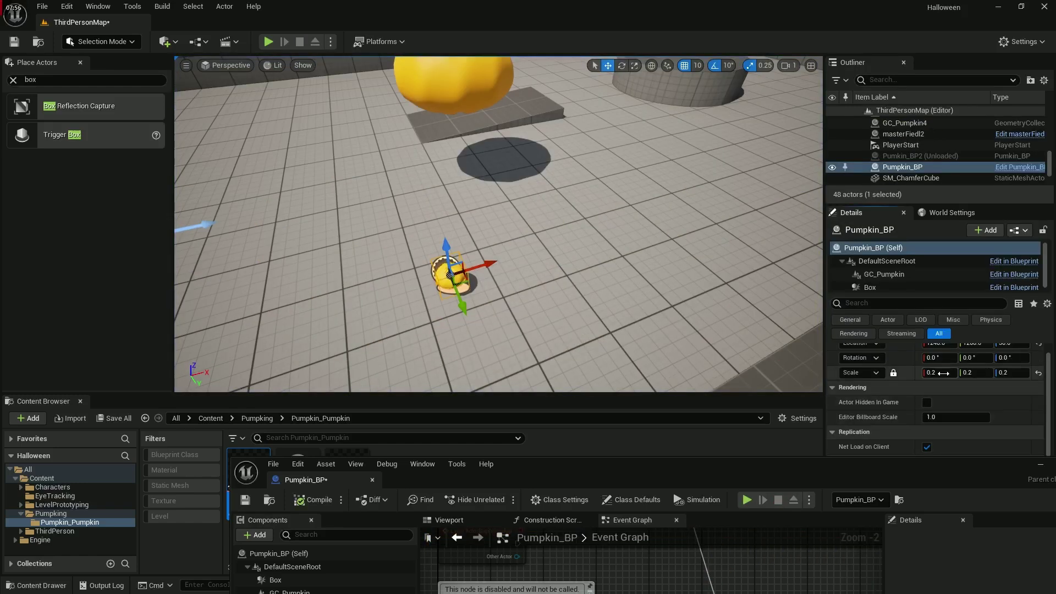
{"action": "key", "text": "Return"}
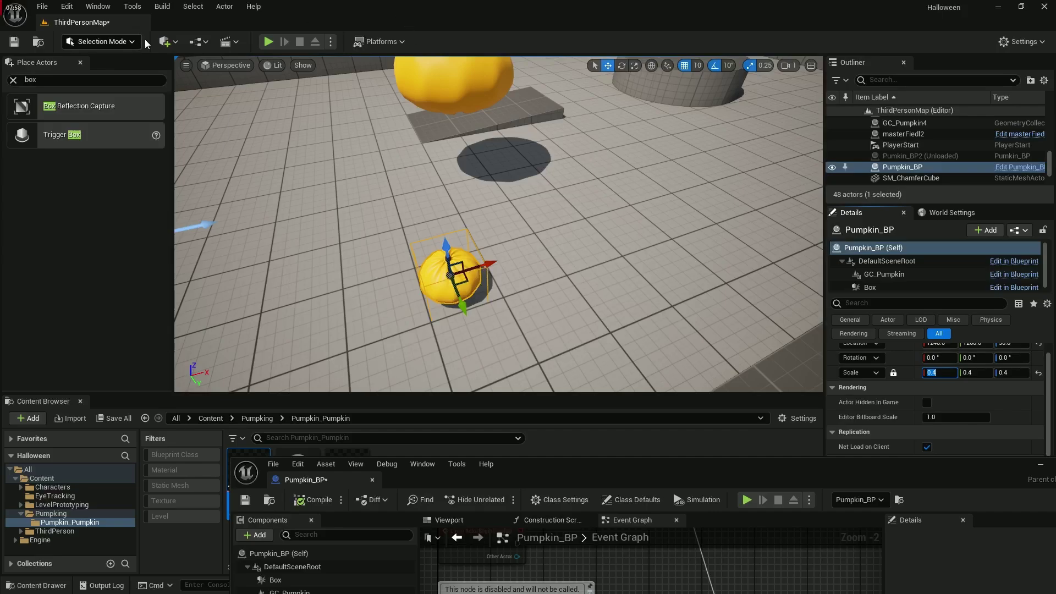
{"action": "left_click", "coordinate": [268, 42]}
{"action": "key", "text": "w"}
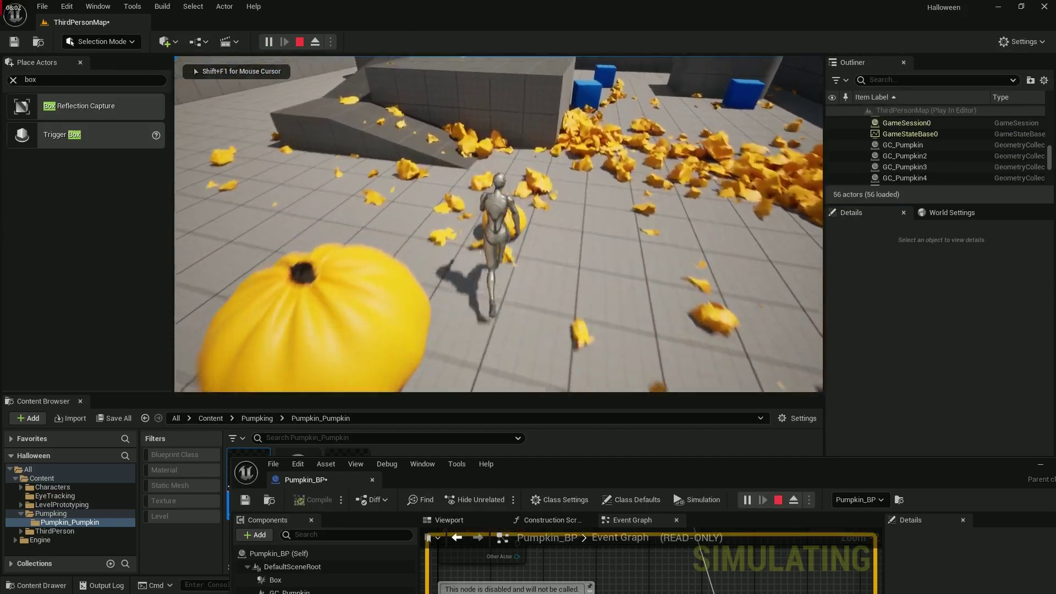
{"action": "key", "text": "w"}
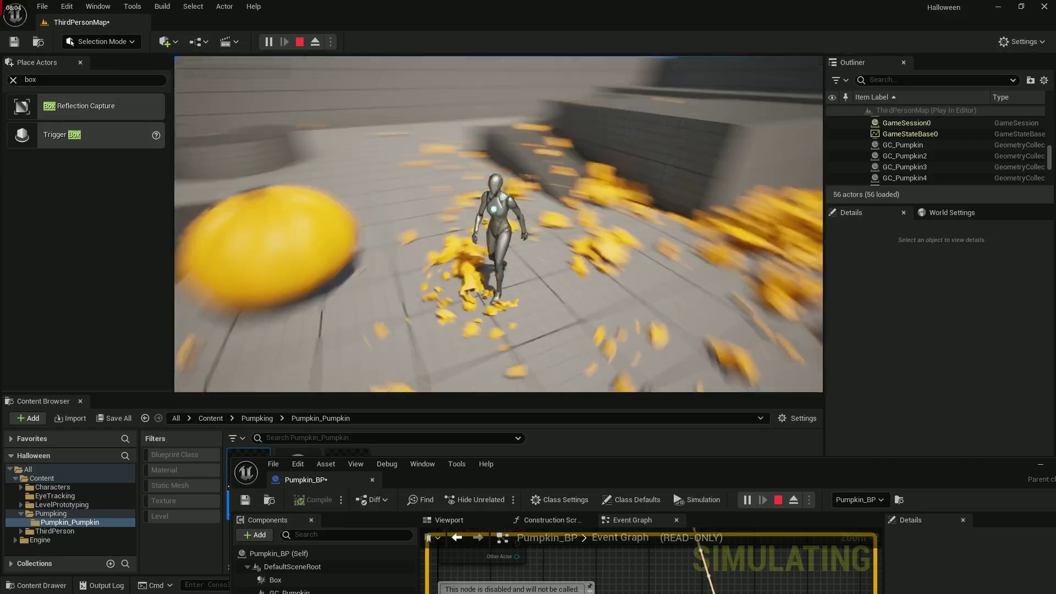
{"action": "key", "text": "Escape"}
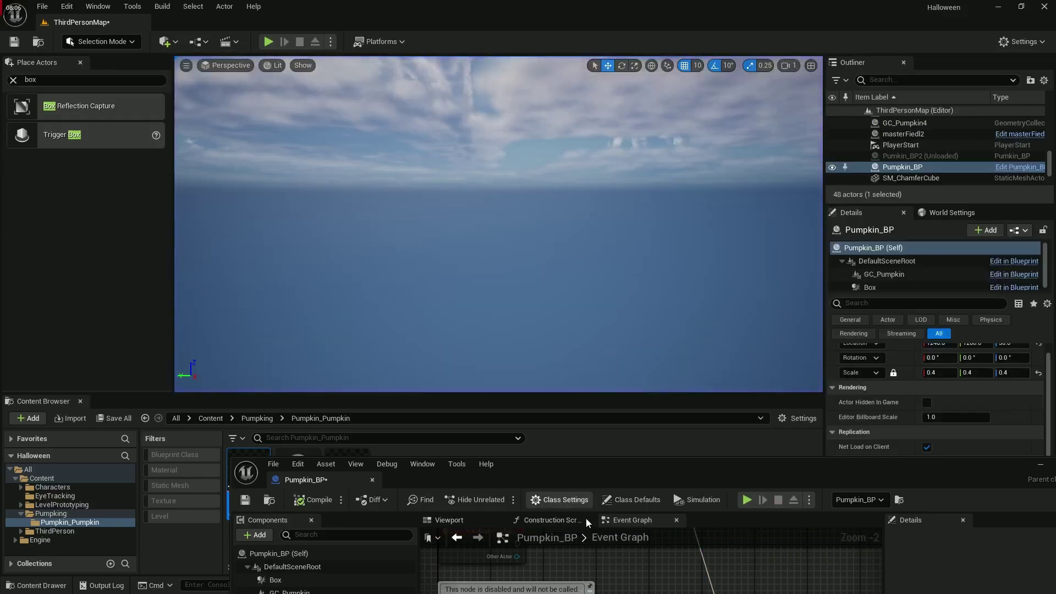
Review the overlap event and cast nodes in Pumpkin_BP's Event Graph and play the level once more
{"action": "double_click", "coordinate": [640, 480]}
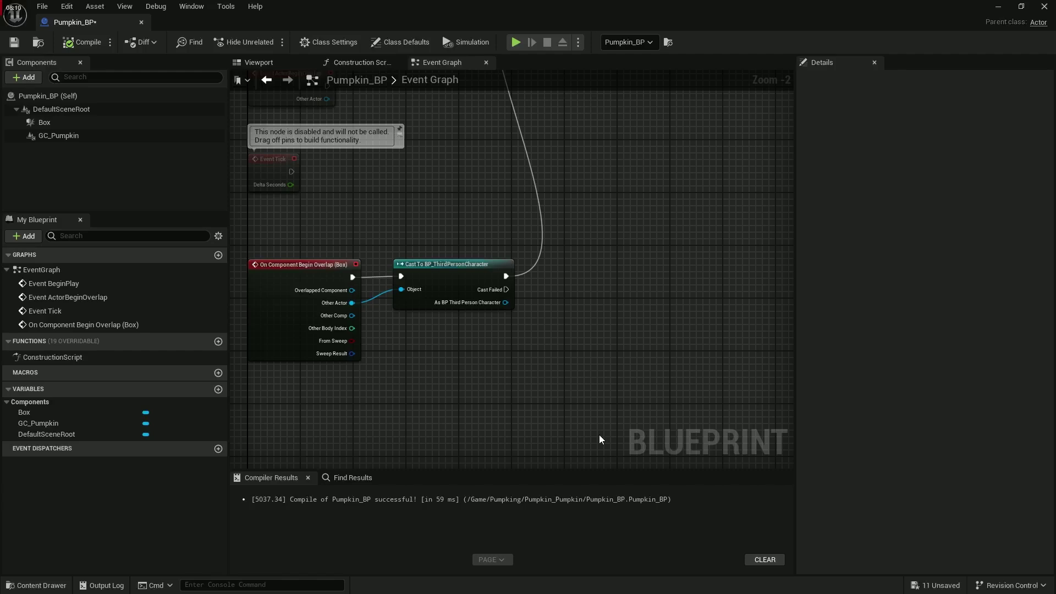
{"action": "double_click", "coordinate": [661, 3]}
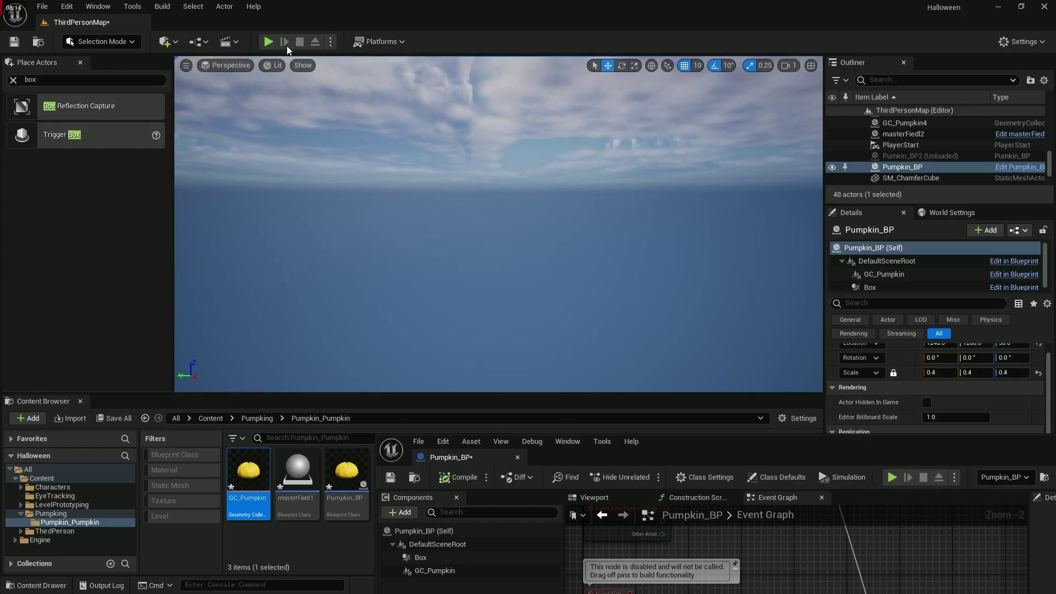
{"action": "left_click", "coordinate": [268, 42]}
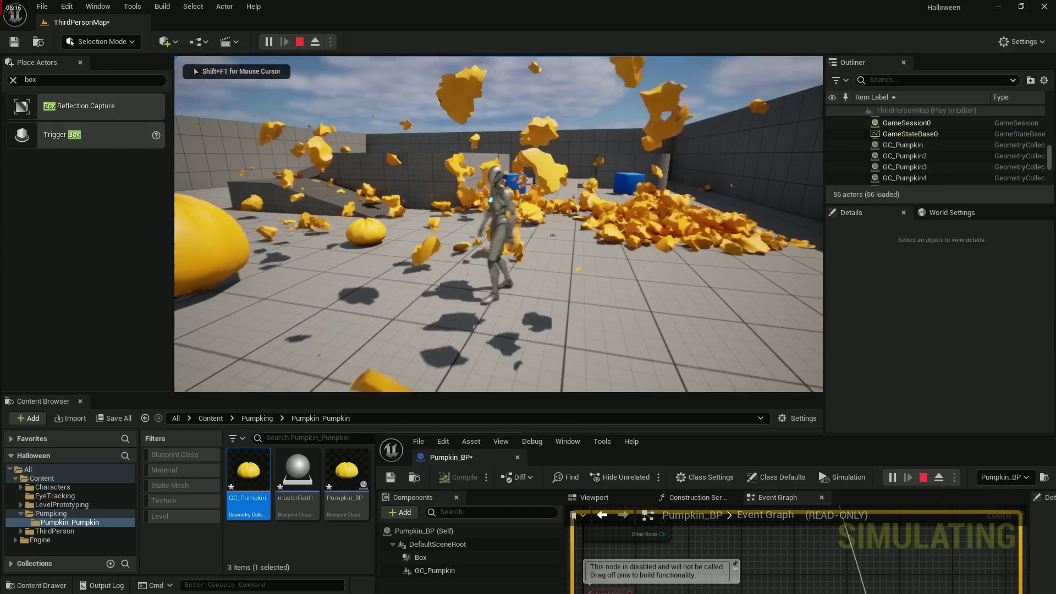
{"action": "key", "text": "Escape"}
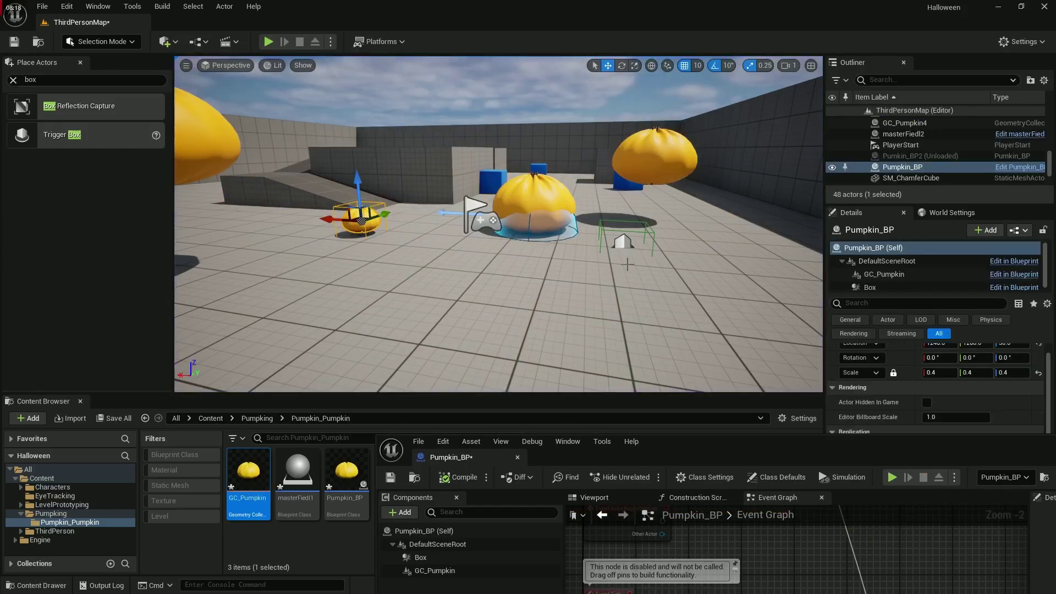
{"action": "key", "text": "alt+Tab"}
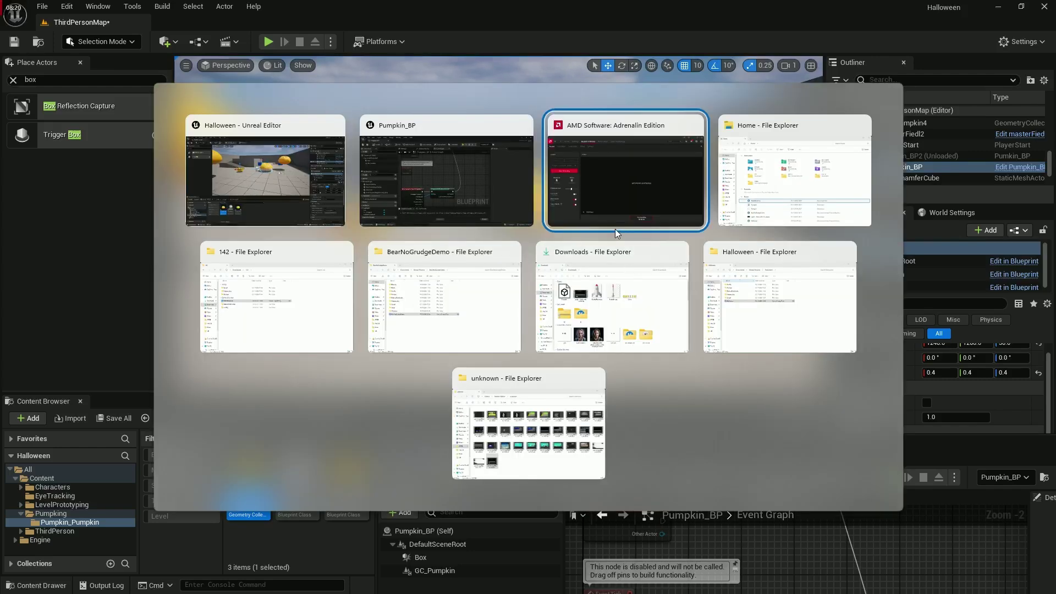